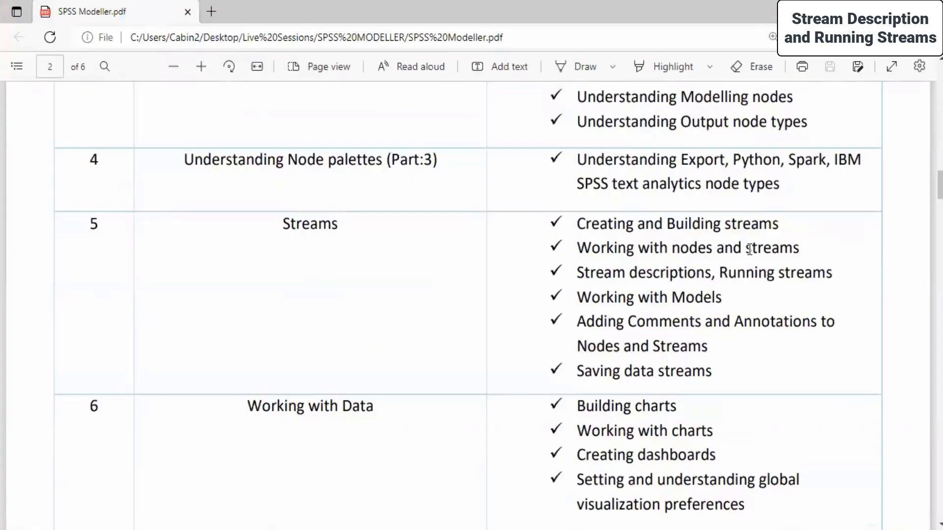
- Highlight the first three Streams topics in the course outline PDF and switch to IBM SPSS Modeler's list of open streams
{"action": "left_click_drag", "start_coordinate": [571, 219], "coordinate": [799, 246]}
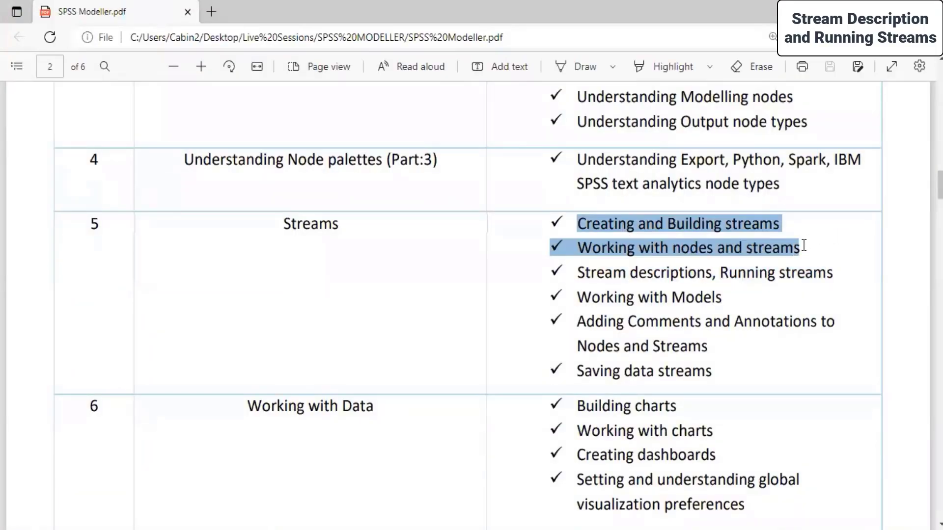
{"action": "key", "text": "alt+F4"}
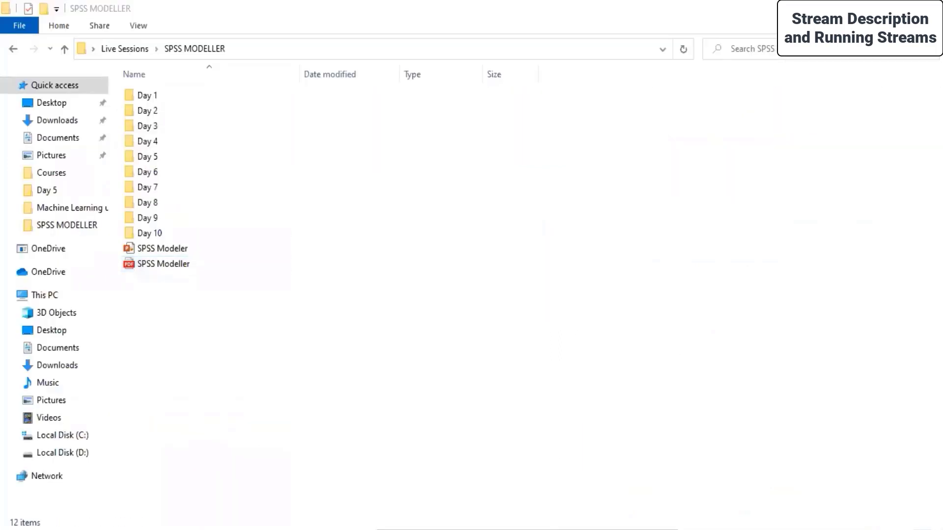
{"action": "left_click_drag", "start_coordinate": [578, 272], "coordinate": [842, 272]}
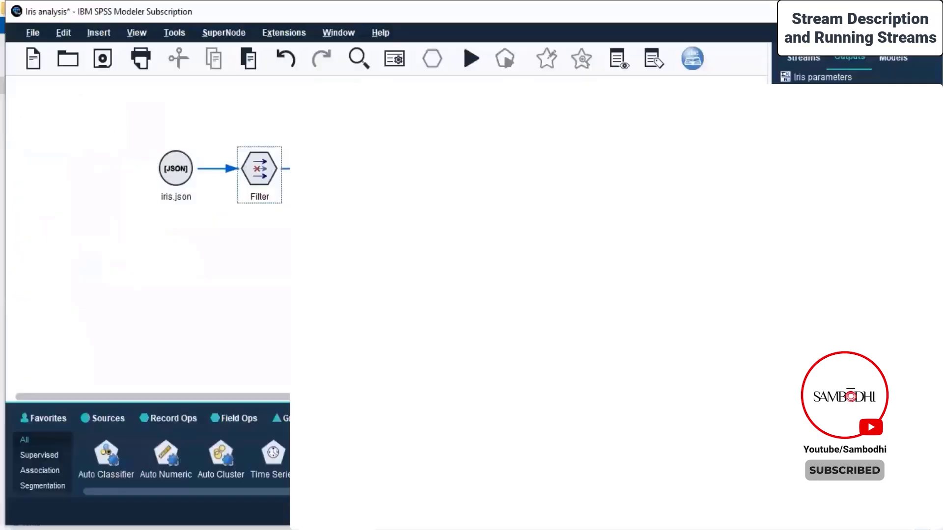
{"action": "left_click", "coordinate": [804, 58]}
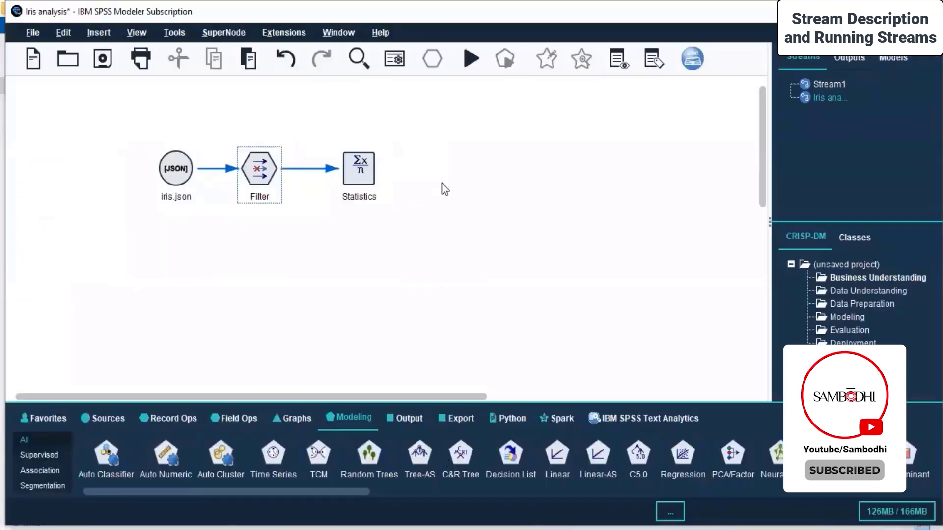
- Attach the comment "Quantitative parameters for Iris species" to the iris.json, Filter and Statistics nodes and place it above the Filter node
{"action": "left_click_drag", "start_coordinate": [141, 125], "coordinate": [418, 240]}
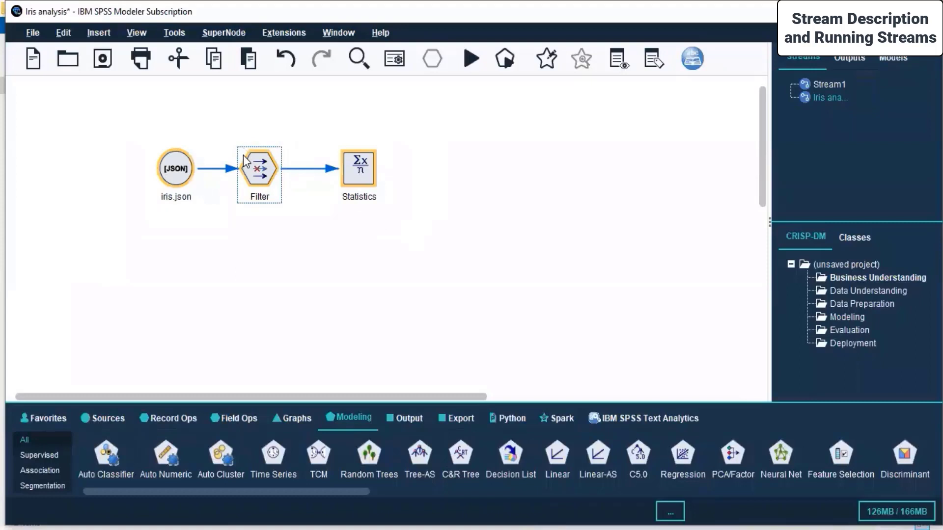
{"action": "right_click", "coordinate": [247, 162]}
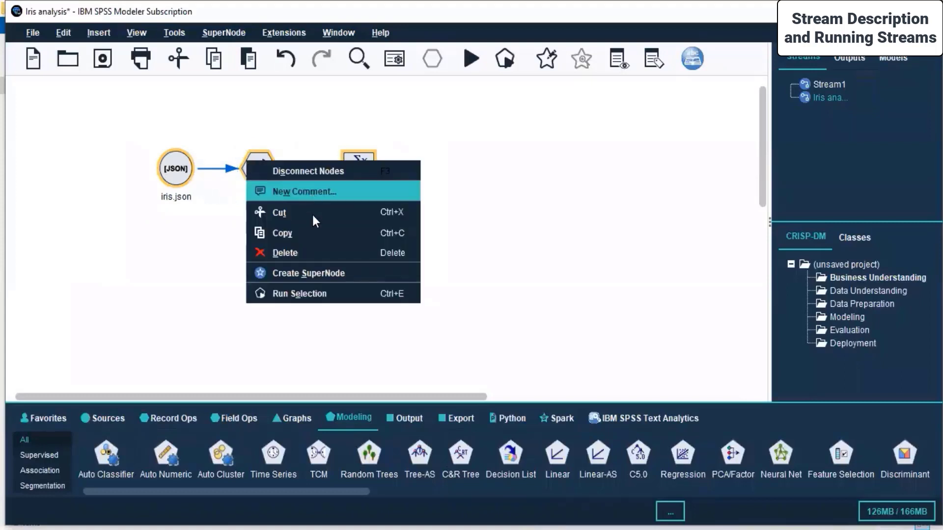
{"action": "left_click", "coordinate": [340, 195]}
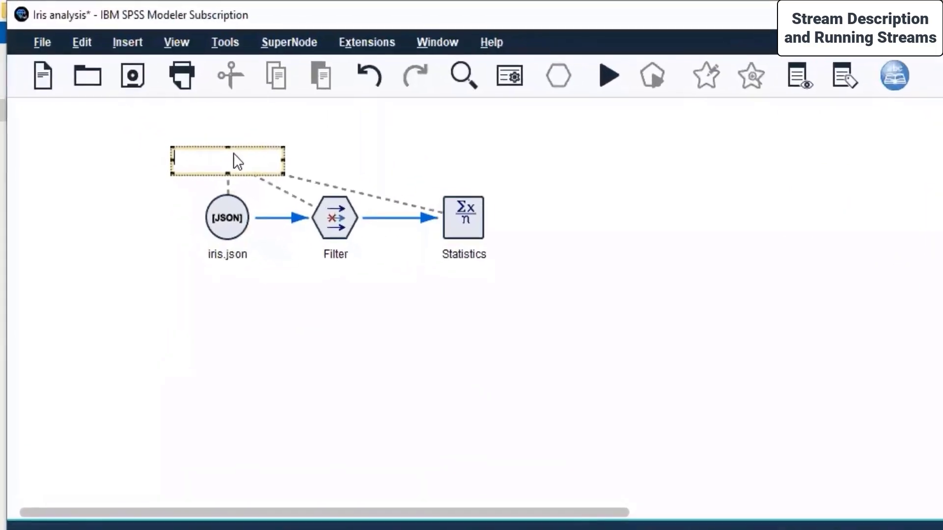
{"action": "type", "text": "Stat"}
{"action": "key", "text": "BackSpace"}
{"action": "key", "text": "BackSpace"}
{"action": "key", "text": "BackSpace"}
{"action": "key", "text": "BackSpace"}
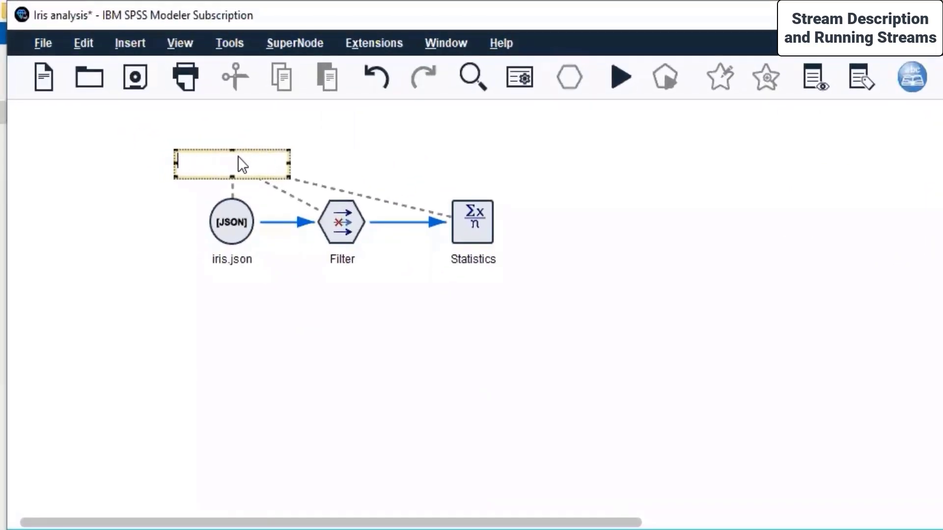
{"action": "type", "text": "Quantitati"}
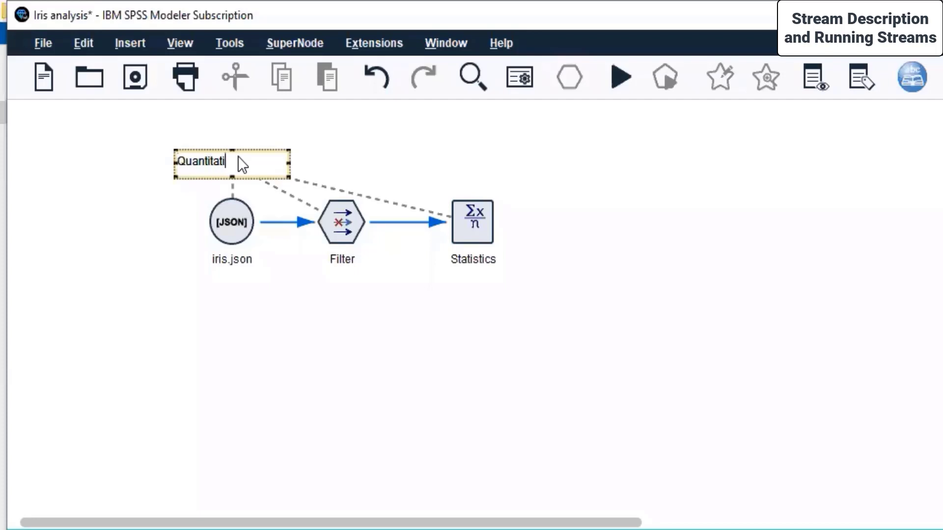
{"action": "type", "text": "ve parameters for"}
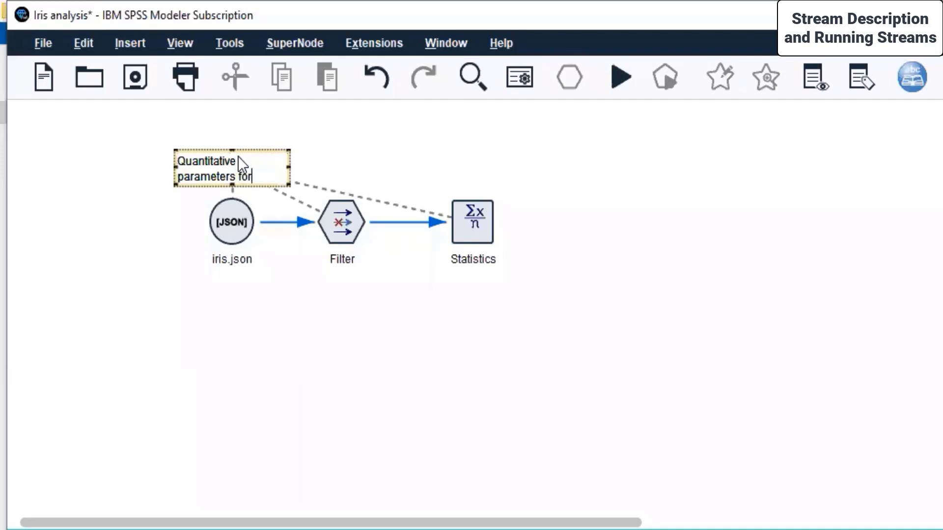
{"action": "type", "text": " Iris species"}
{"action": "left_click", "coordinate": [340, 106]}
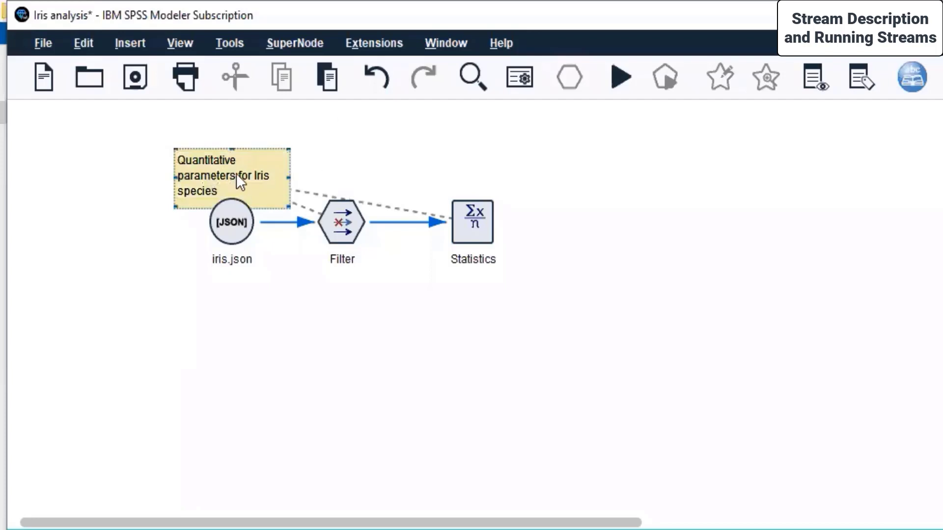
{"action": "left_click_drag", "start_coordinate": [226, 147], "coordinate": [359, 100]}
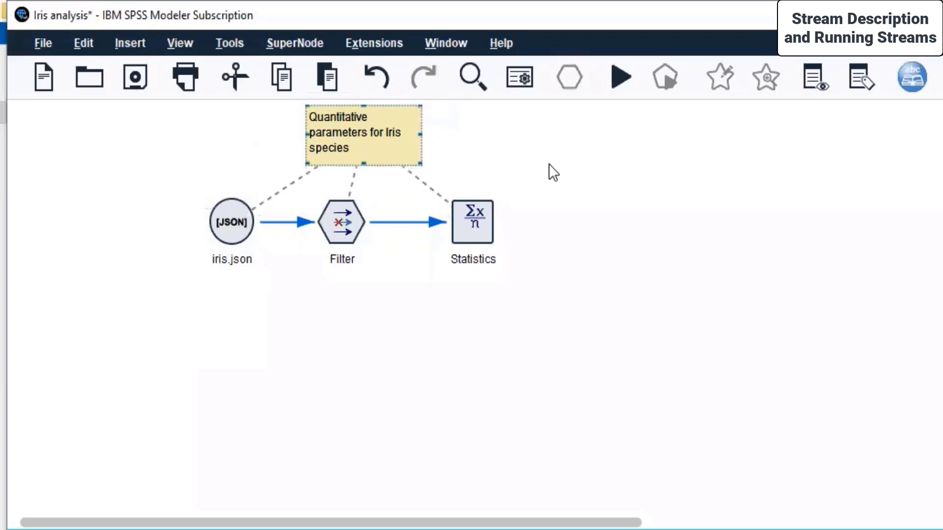
- Attach a second comment reading "Sample" to all three nodes and place it below the stream
{"action": "left_click_drag", "start_coordinate": [553, 212], "coordinate": [223, 261]}
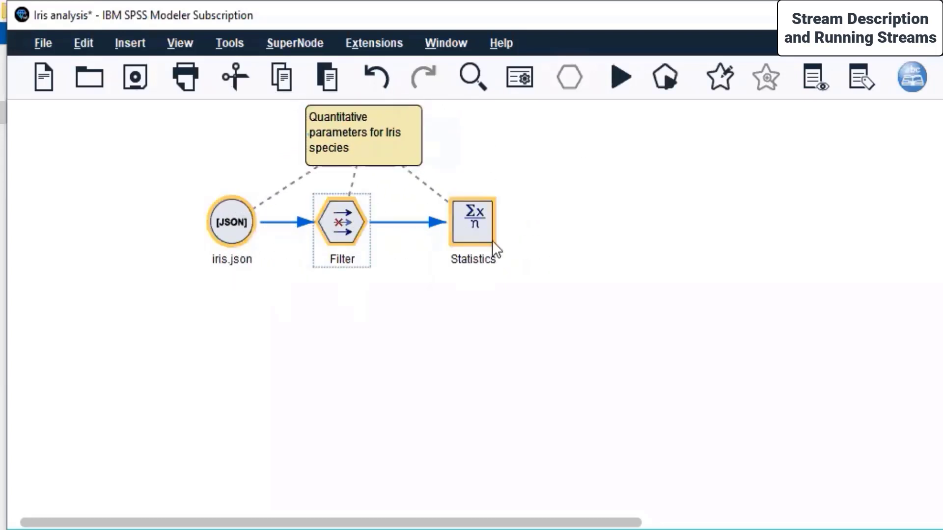
{"action": "right_click", "coordinate": [335, 228]}
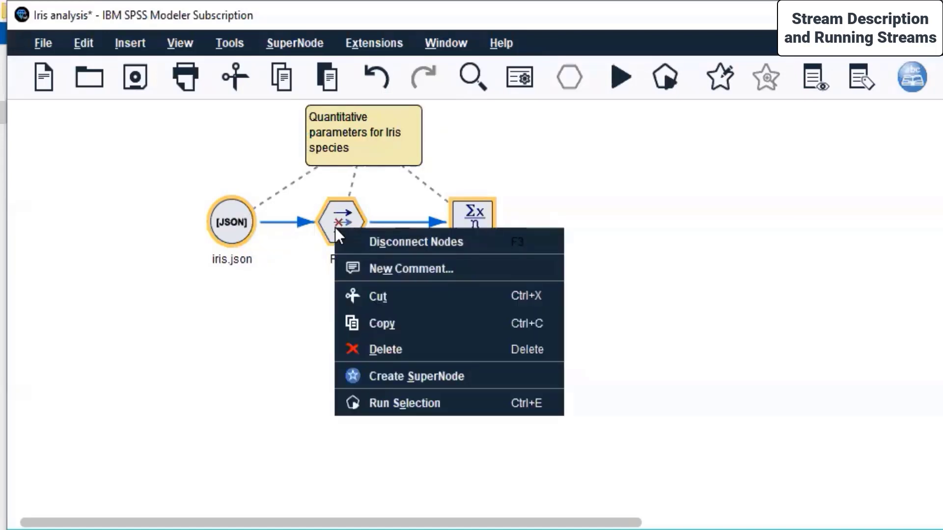
{"action": "left_click", "coordinate": [487, 266]}
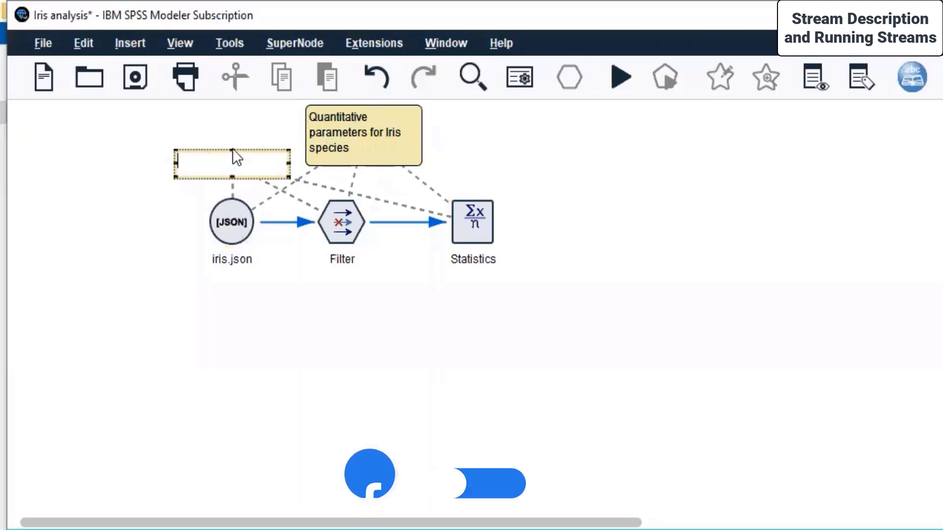
{"action": "type", "text": "Sample"}
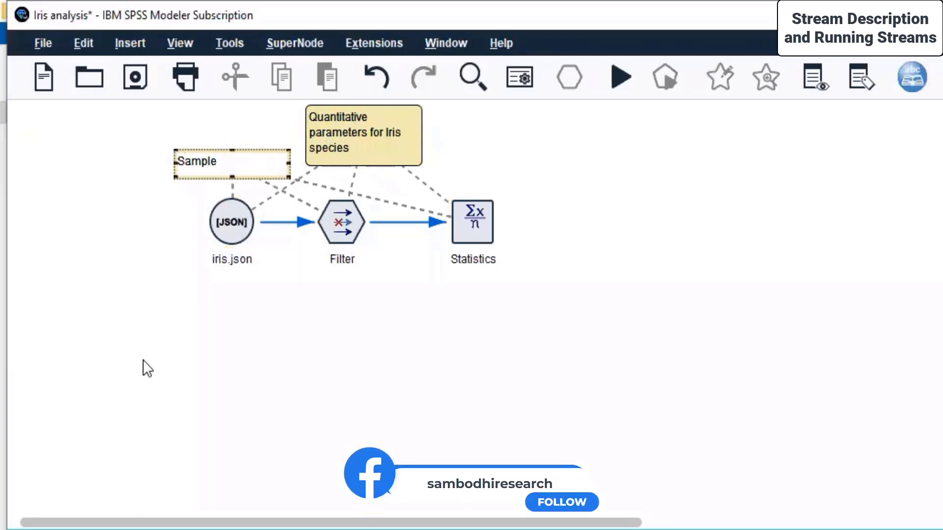
{"action": "left_click", "coordinate": [199, 232]}
{"action": "left_click_drag", "start_coordinate": [192, 151], "coordinate": [371, 380]}
- Delete the "Sample" comment from the canvas and clear the node selection
{"action": "right_click", "coordinate": [371, 377]}
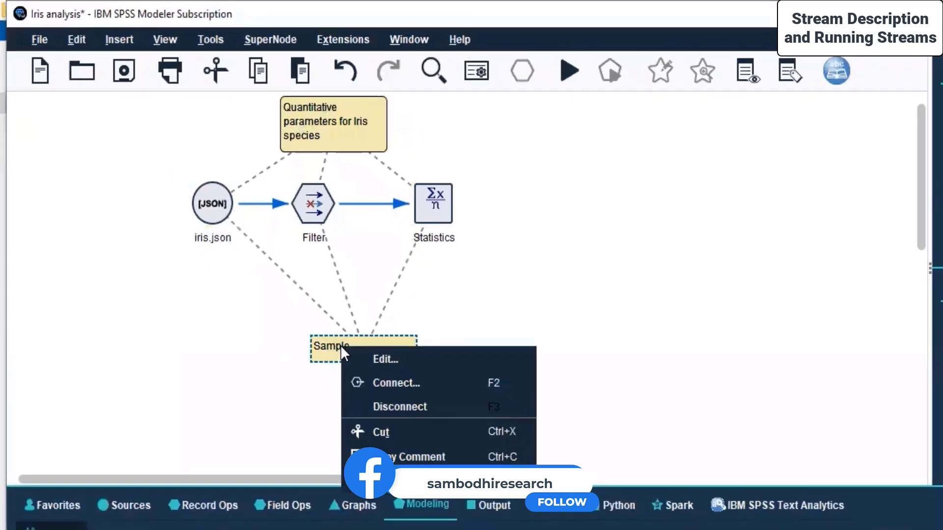
{"action": "left_click", "coordinate": [386, 483]}
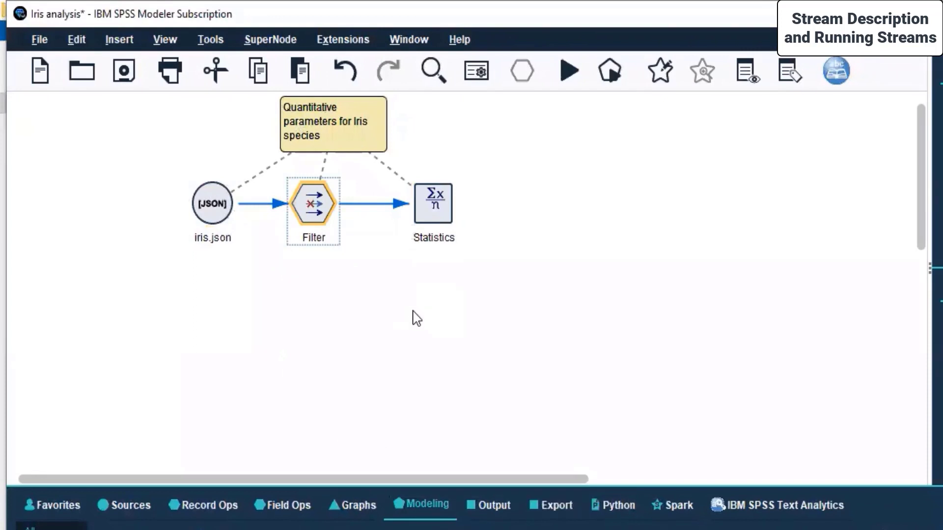
{"action": "left_click", "coordinate": [320, 249]}
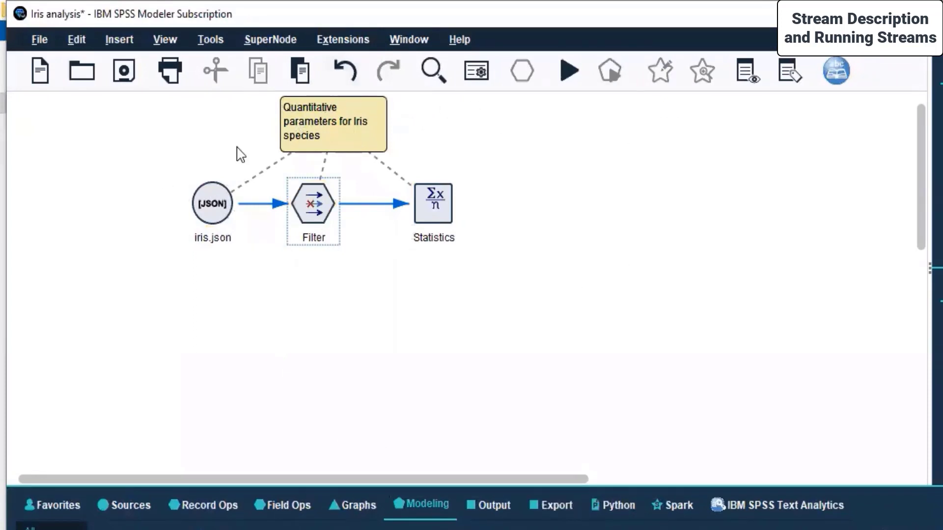
- Save the Iris analysis stream and close the empty Stream1
{"action": "left_click", "coordinate": [124, 73]}
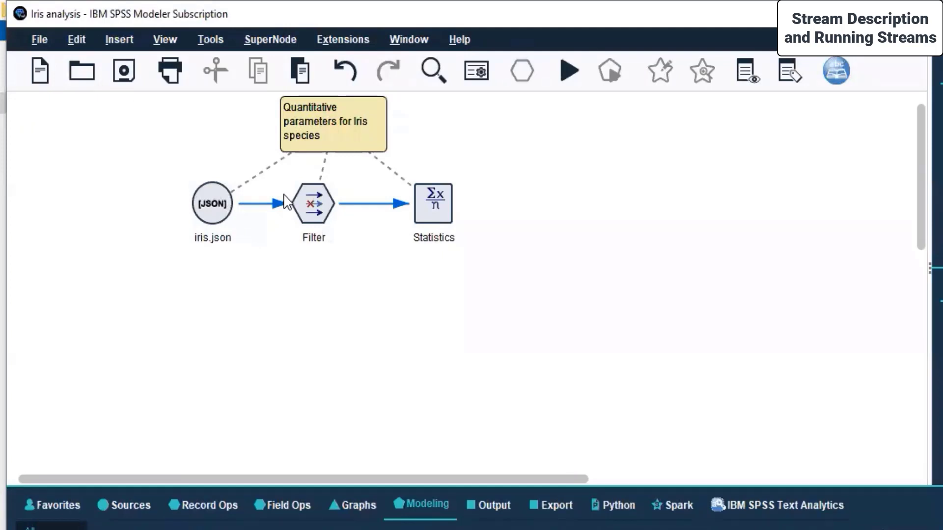
{"action": "left_click", "coordinate": [805, 119]}
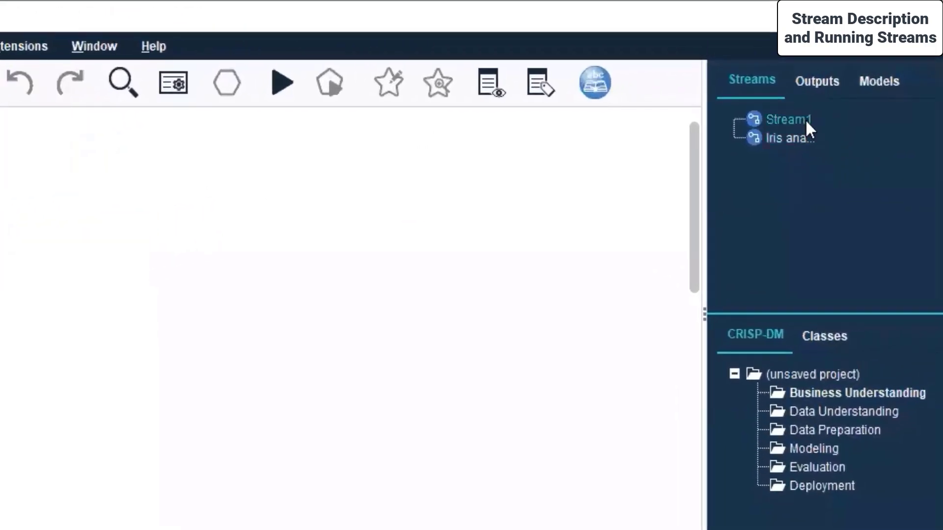
{"action": "right_click", "coordinate": [795, 118]}
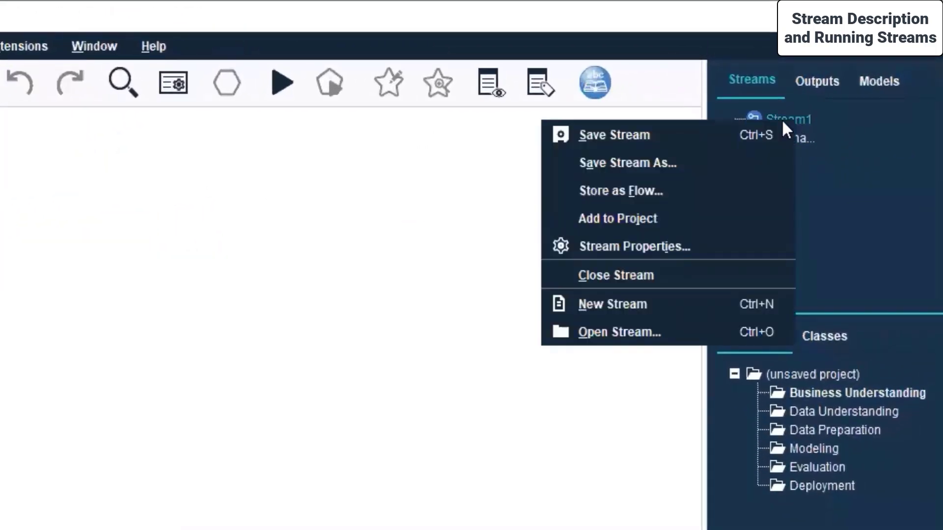
{"action": "left_click", "coordinate": [644, 274]}
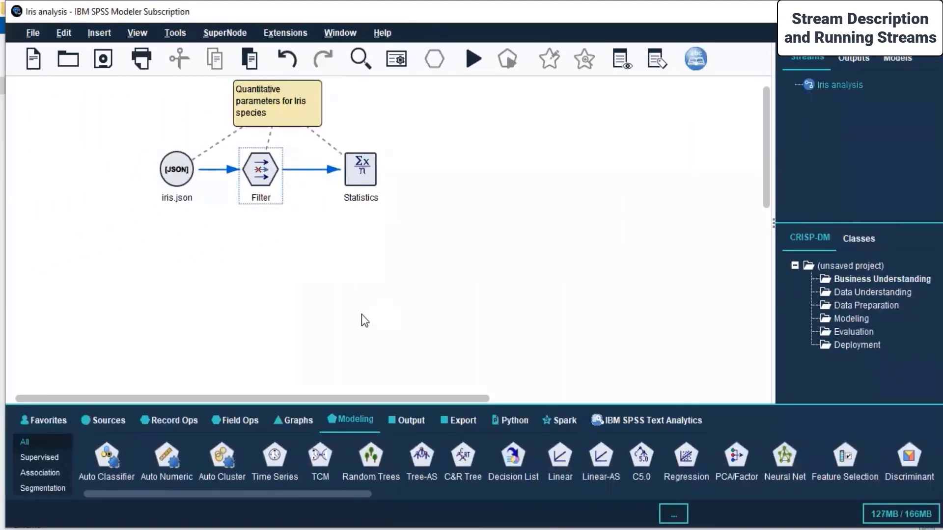
- Open the Statistics node and run it to generate the Iris parameters output
{"action": "double_click", "coordinate": [361, 187]}
{"action": "left_click", "coordinate": [580, 496]}
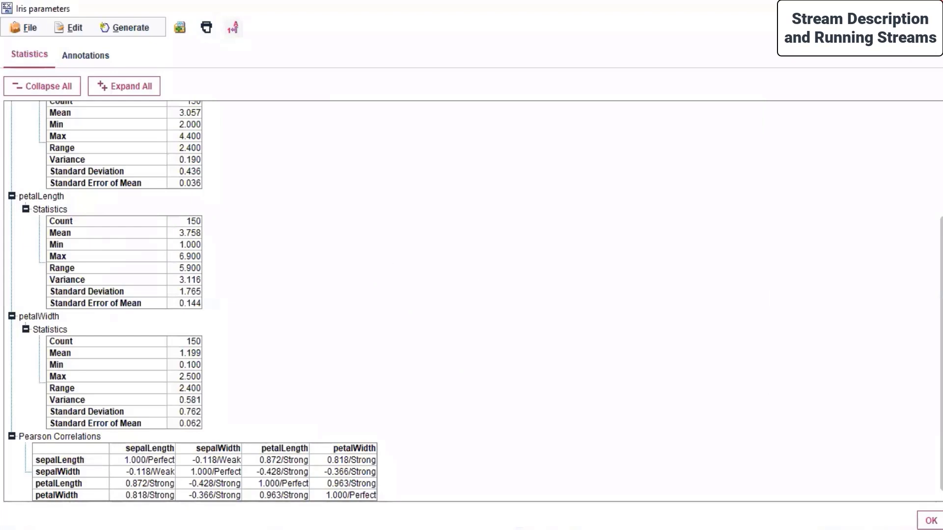
- Switch to the course outline PDF, highlight the "Working with Models" topic, and return to IBM SPSS Modeler
{"action": "key", "text": "alt+Tab"}
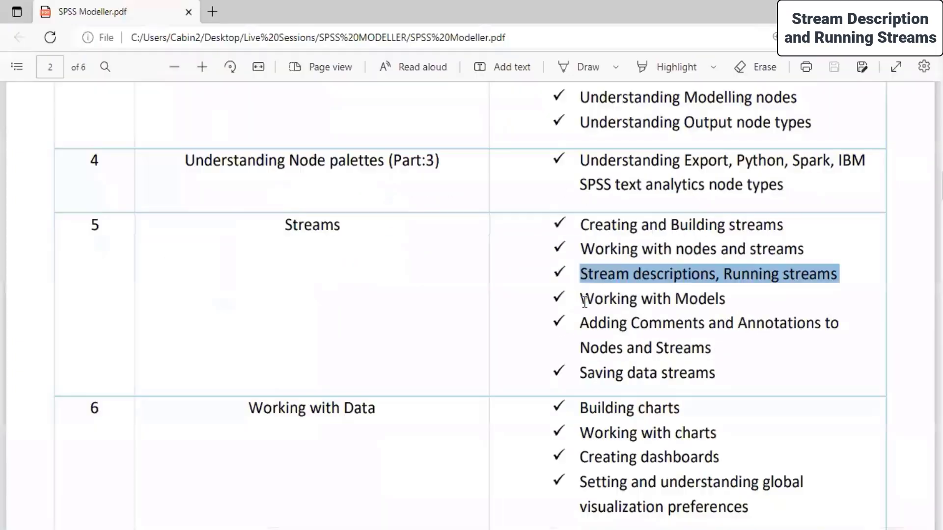
{"action": "triple_click", "coordinate": [743, 299]}
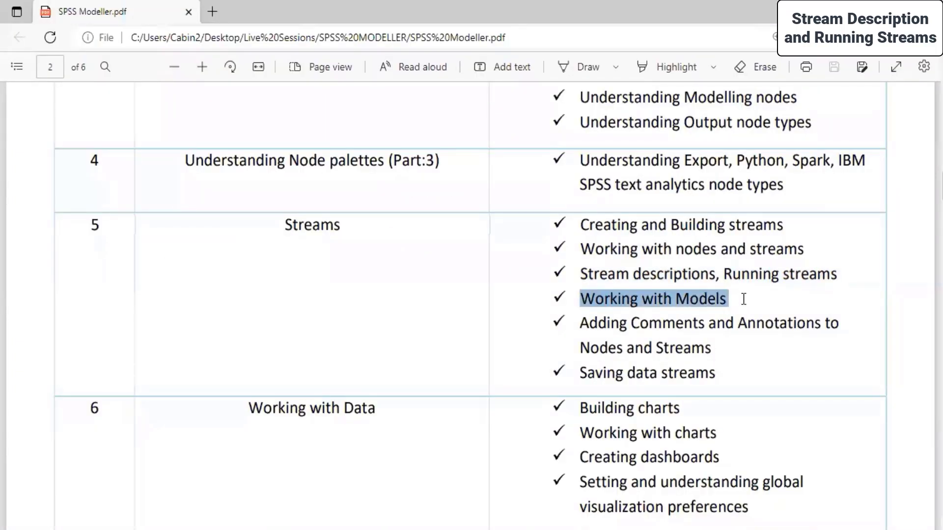
{"action": "key", "text": "alt+Tab"}
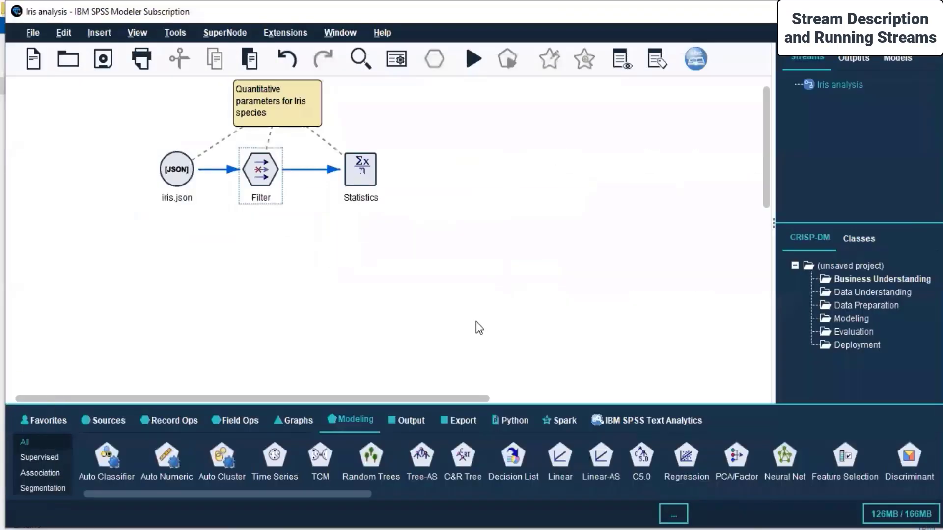
- Examine the full range of available modeling nodes as well as the Association and Segmentation categories
{"action": "left_click", "coordinate": [342, 423]}
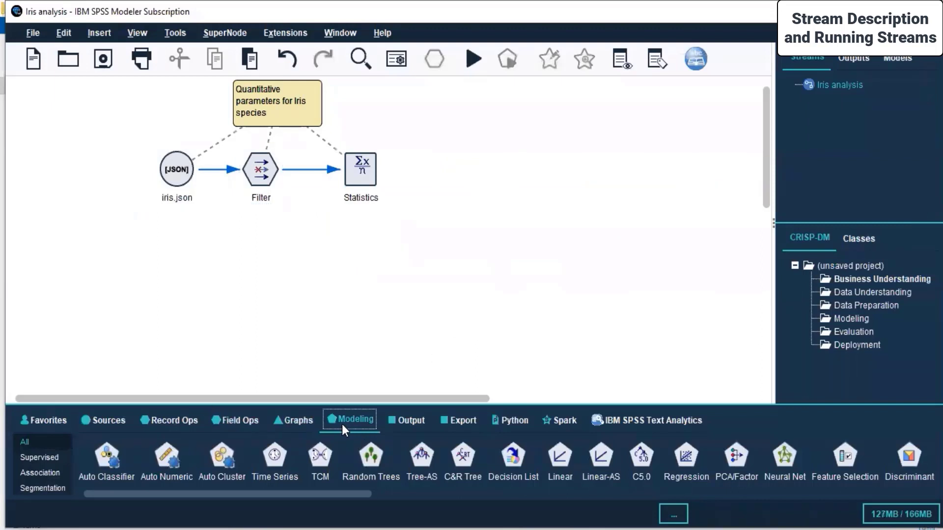
{"action": "left_click_drag", "start_coordinate": [177, 493], "coordinate": [217, 493]}
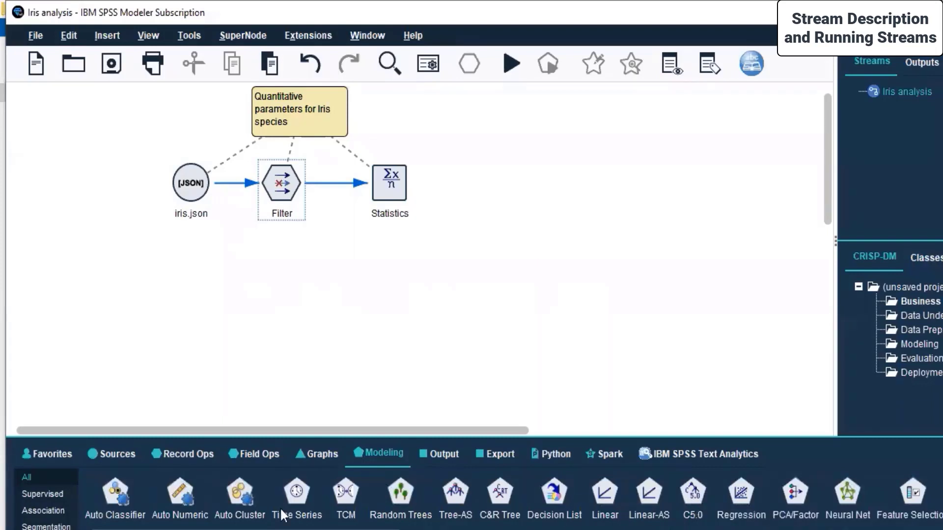
{"action": "scroll", "coordinate": [510, 498], "scroll_direction": "right", "scroll_amount": 5}
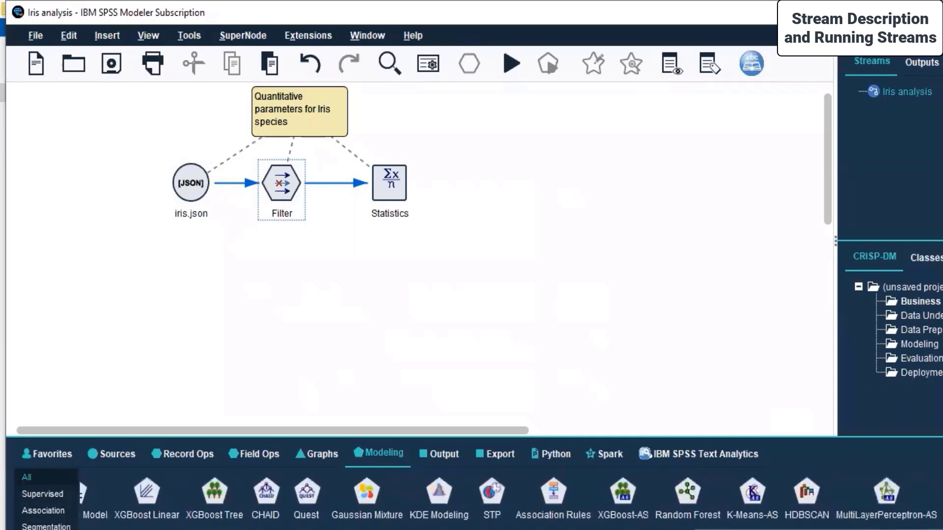
{"action": "scroll", "coordinate": [511, 498], "scroll_direction": "left", "scroll_amount": 5}
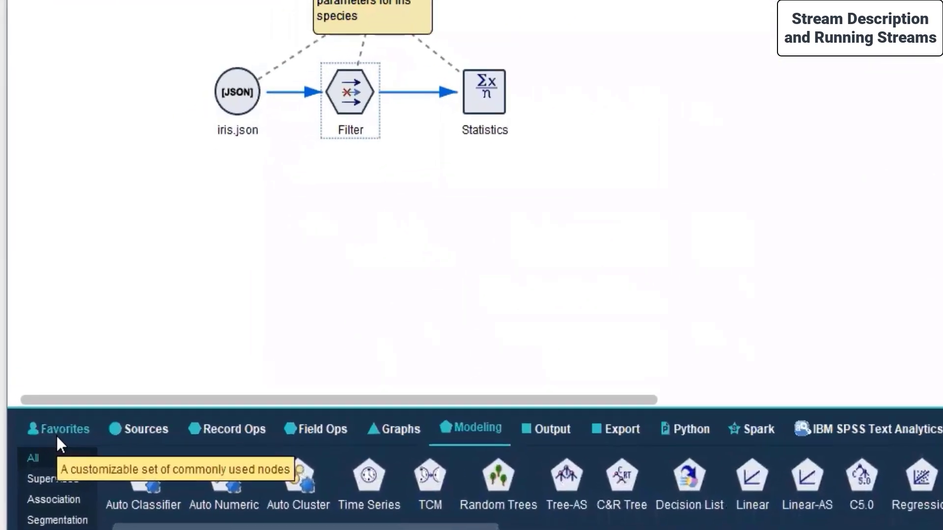
{"action": "left_click", "coordinate": [23, 509]}
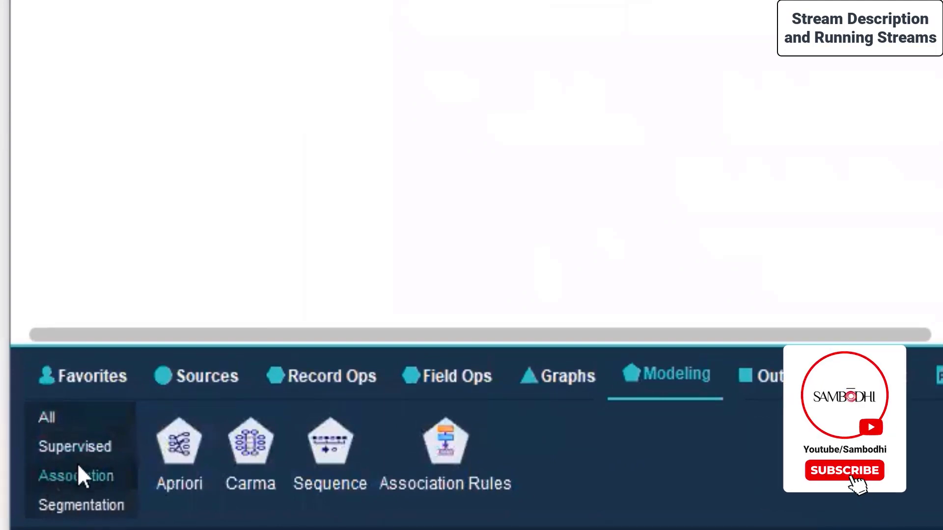
{"action": "left_click", "coordinate": [77, 506]}
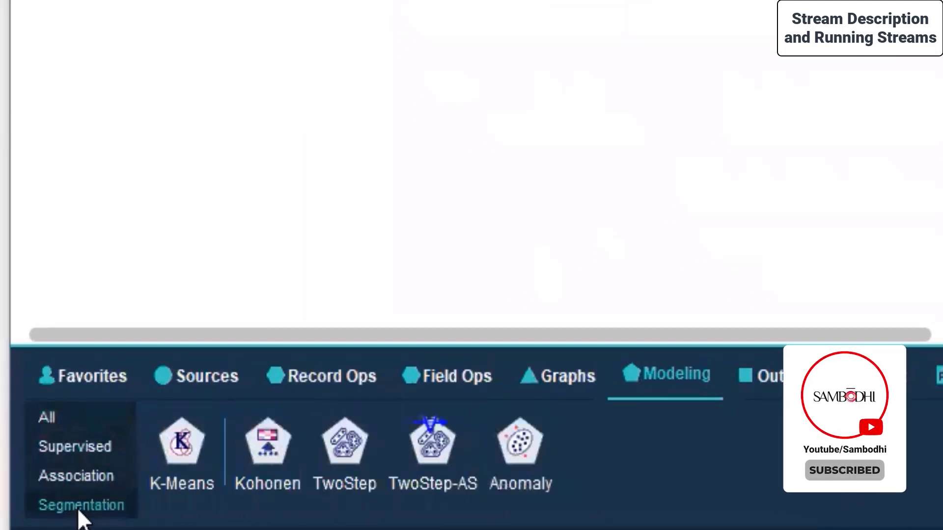
- Move the Filter node slightly closer to the Statistics node
{"action": "left_click", "coordinate": [281, 178]}
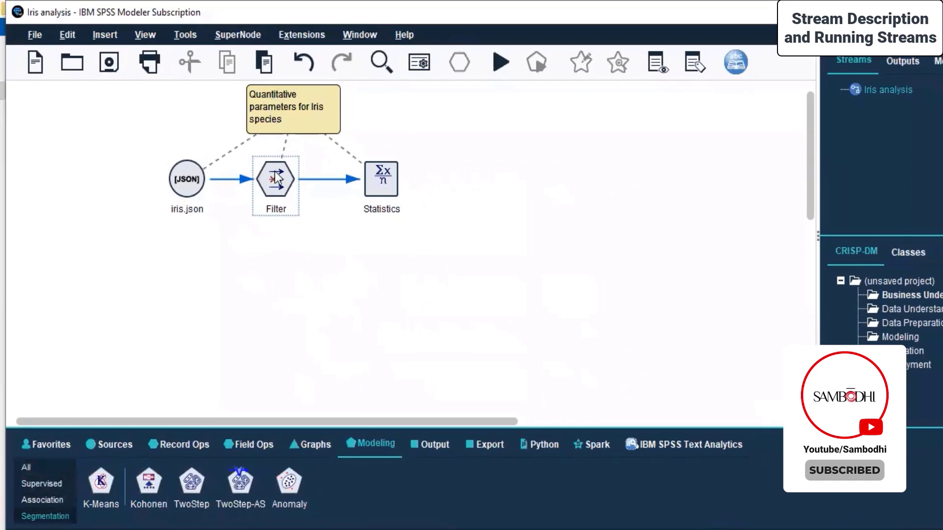
{"action": "left_click_drag", "start_coordinate": [282, 176], "coordinate": [284, 171]}
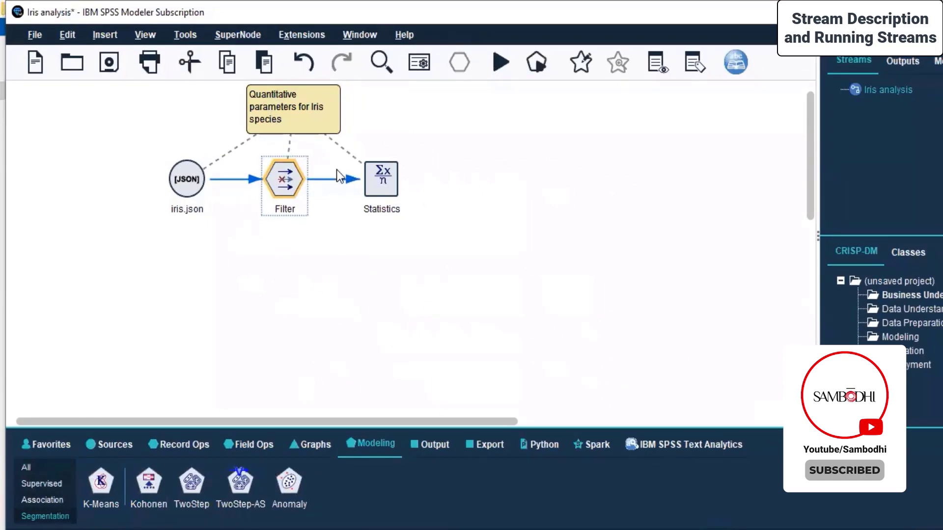
- Add a Regression modeling node to the stream canvas below the Filter node
{"action": "left_click", "coordinate": [378, 290]}
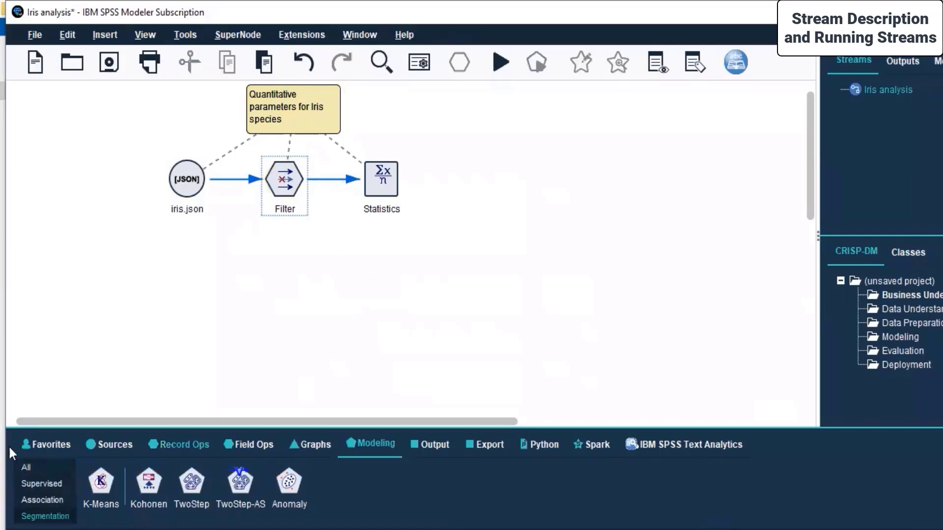
{"action": "left_click", "coordinate": [28, 466]}
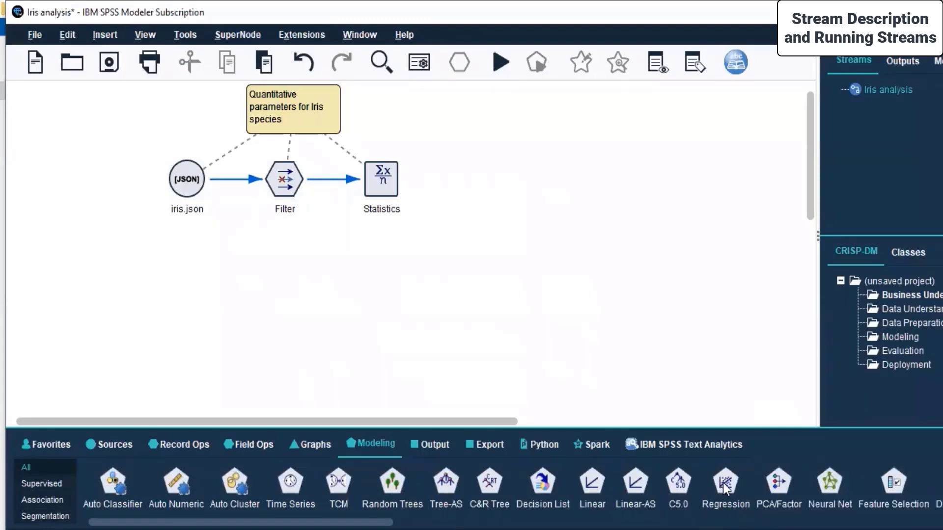
{"action": "left_click_drag", "start_coordinate": [284, 301], "coordinate": [284, 302]}
- Connect the Filter node to the Regression node
{"action": "left_click", "coordinate": [283, 185]}
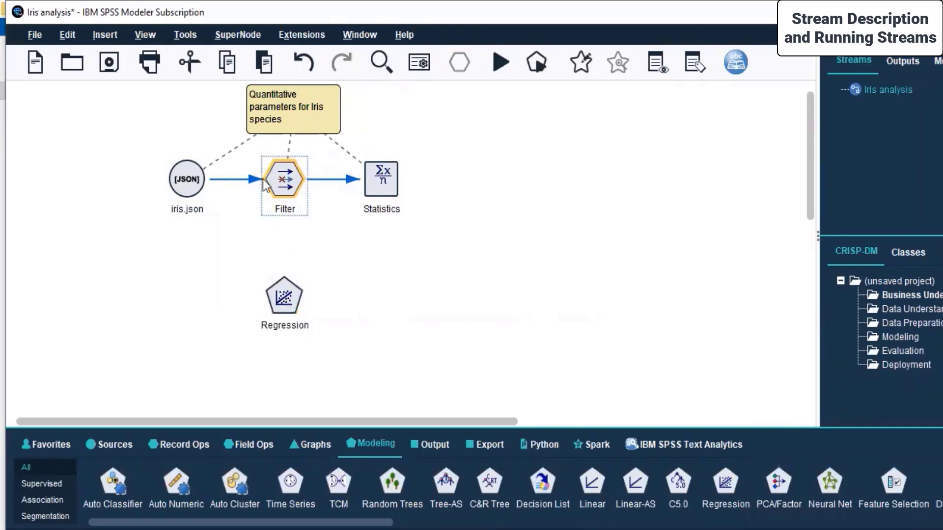
{"action": "right_click", "coordinate": [286, 176]}
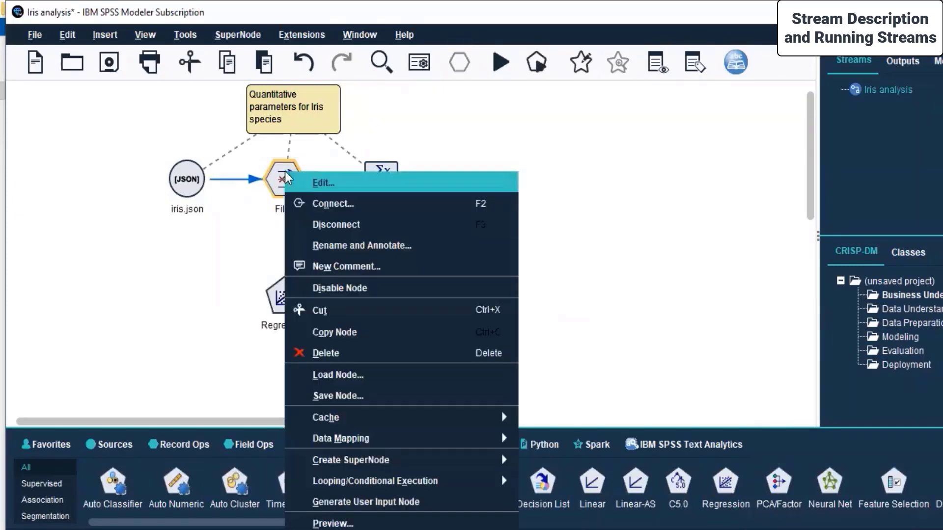
{"action": "left_click", "coordinate": [328, 203]}
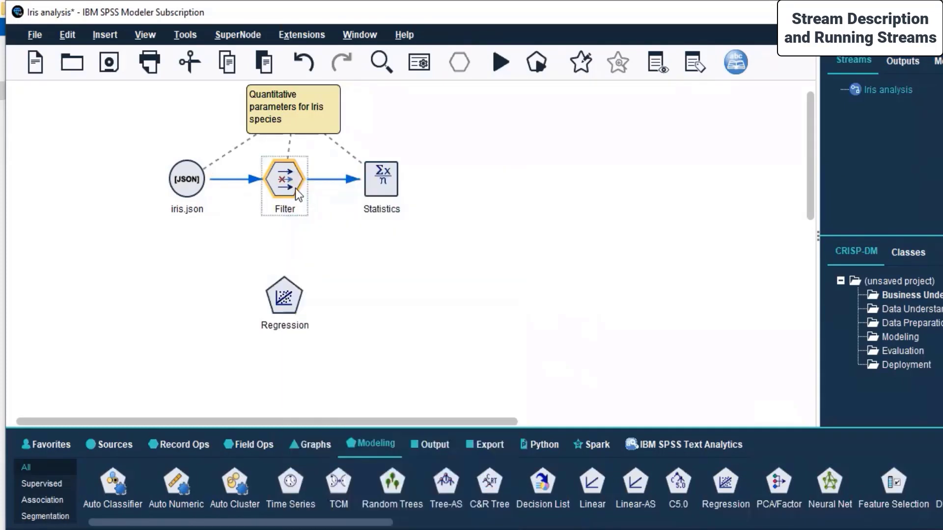
{"action": "left_click", "coordinate": [288, 303]}
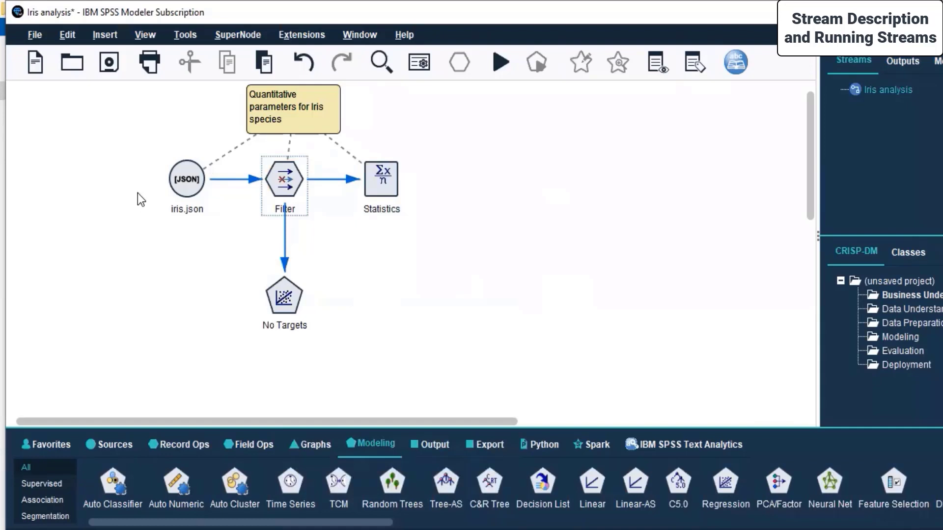
- Open the regression node's field settings and use custom field assignments with sepalWidth as the target
{"action": "left_click", "coordinate": [287, 302]}
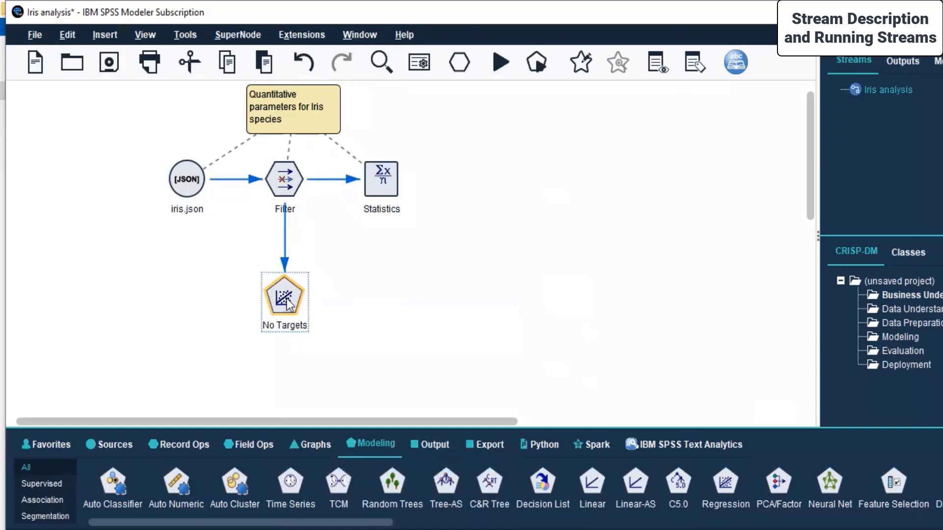
{"action": "right_click", "coordinate": [288, 303]}
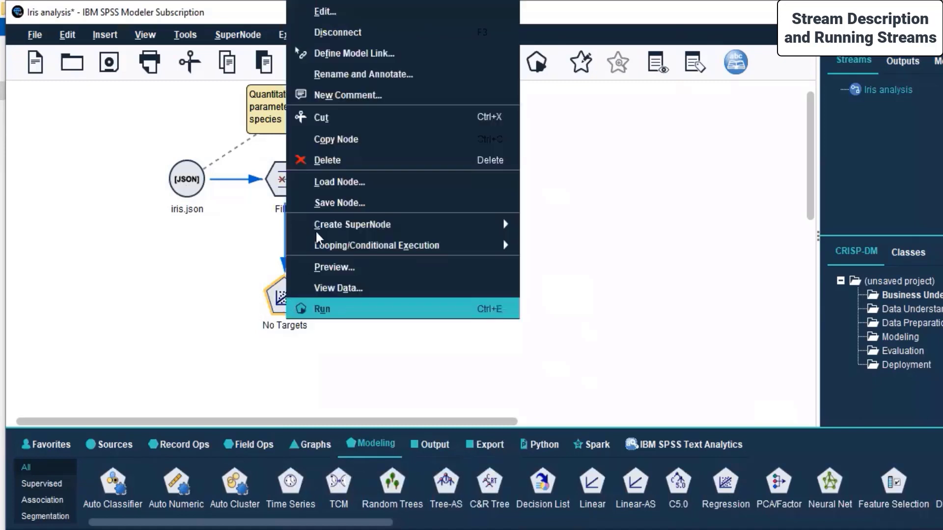
{"action": "left_click", "coordinate": [329, 10]}
{"action": "left_click_drag", "start_coordinate": [476, 139], "coordinate": [629, 69]}
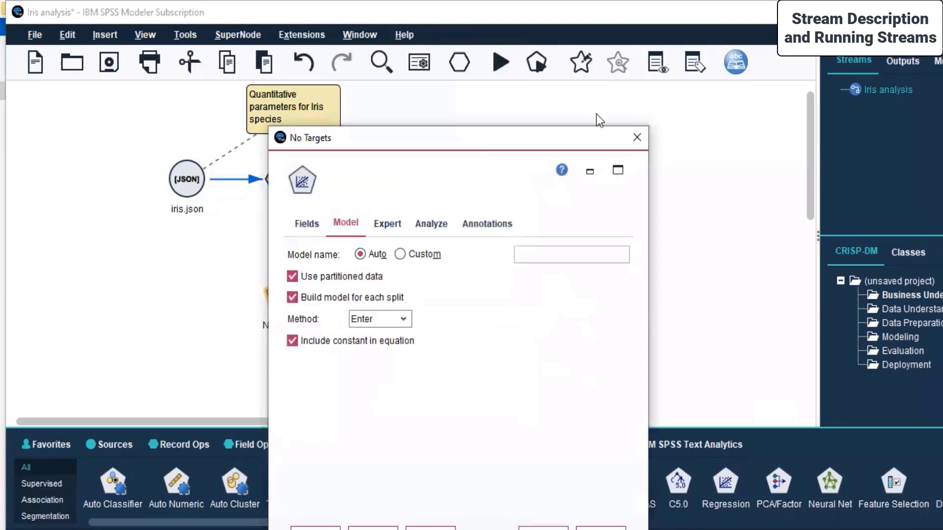
{"action": "left_click", "coordinate": [459, 154]}
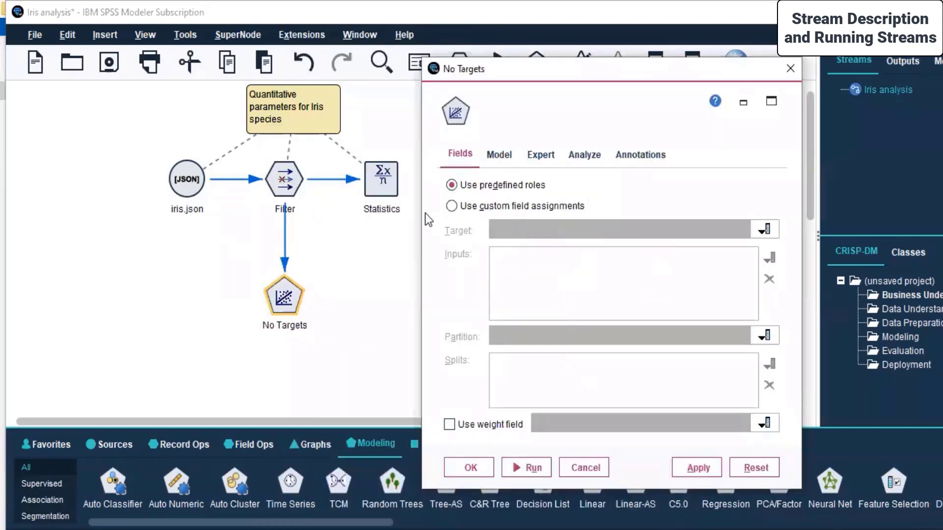
{"action": "left_click", "coordinate": [451, 206]}
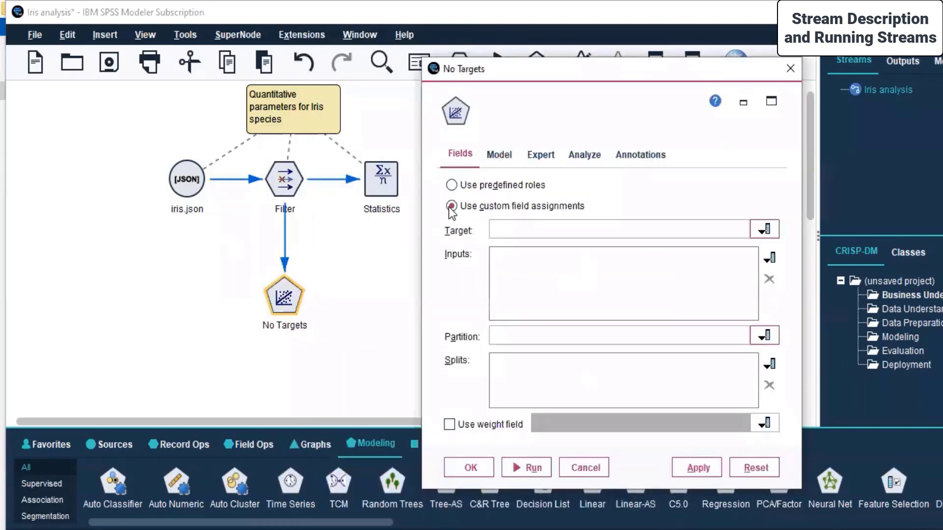
{"action": "left_click", "coordinate": [763, 230]}
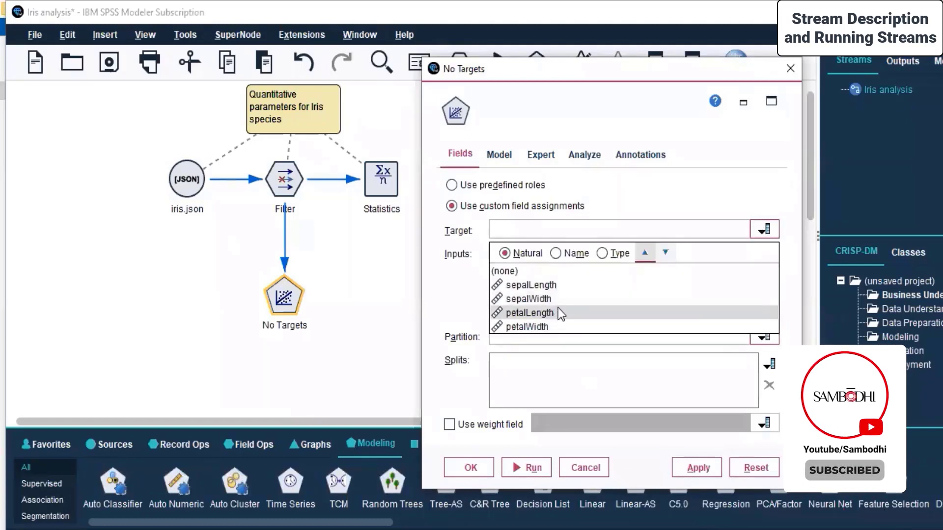
{"action": "left_click", "coordinate": [540, 300]}
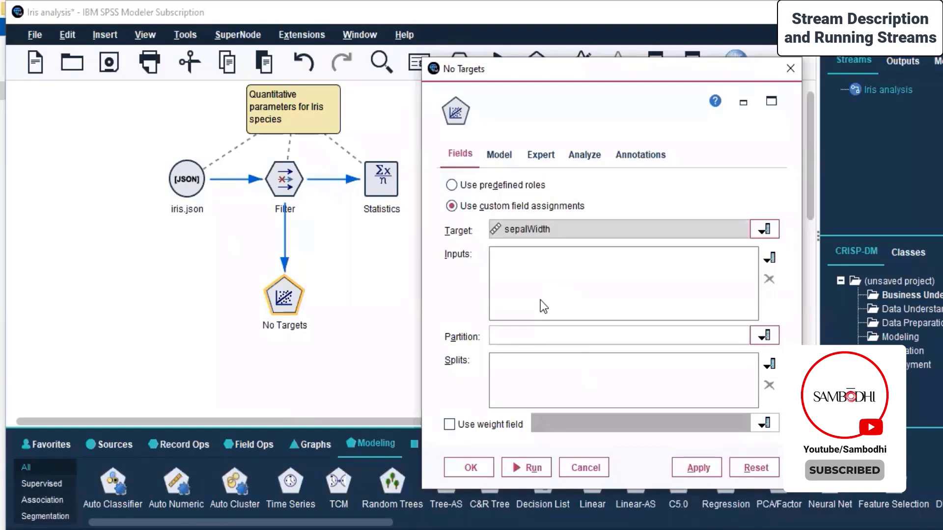
- Add sepalLength, petalLength and petalWidth as split fields of the regression model
{"action": "left_click", "coordinate": [768, 364]}
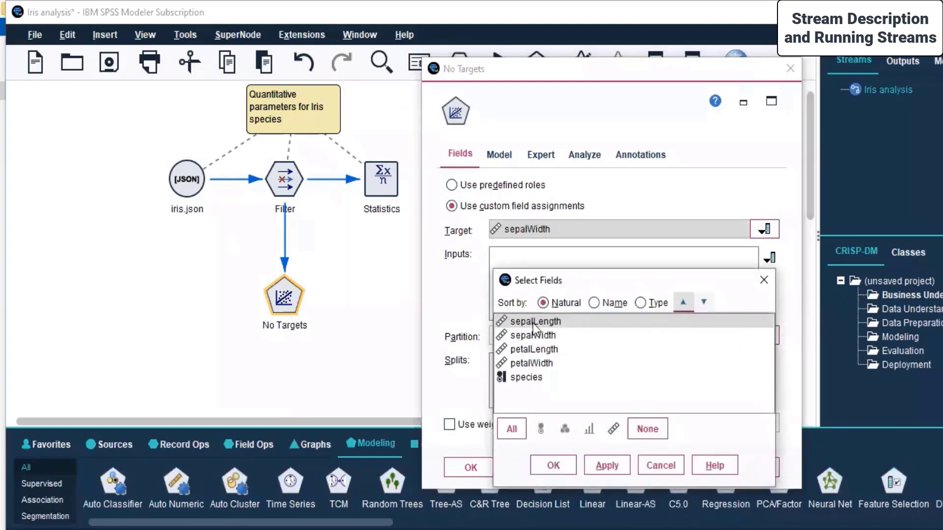
{"action": "left_click", "coordinate": [528, 350], "text": "ctrl"}
{"action": "left_click", "coordinate": [531, 364], "text": "ctrl"}
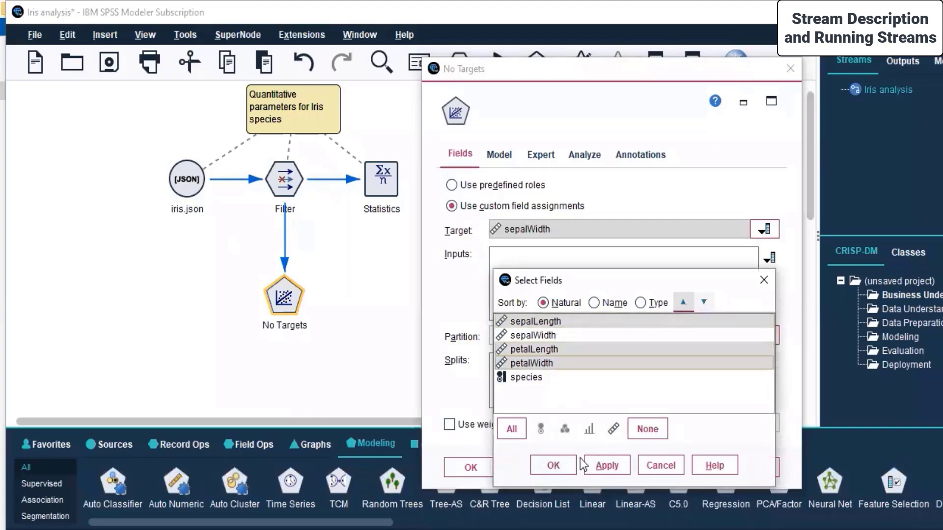
{"action": "left_click", "coordinate": [606, 465]}
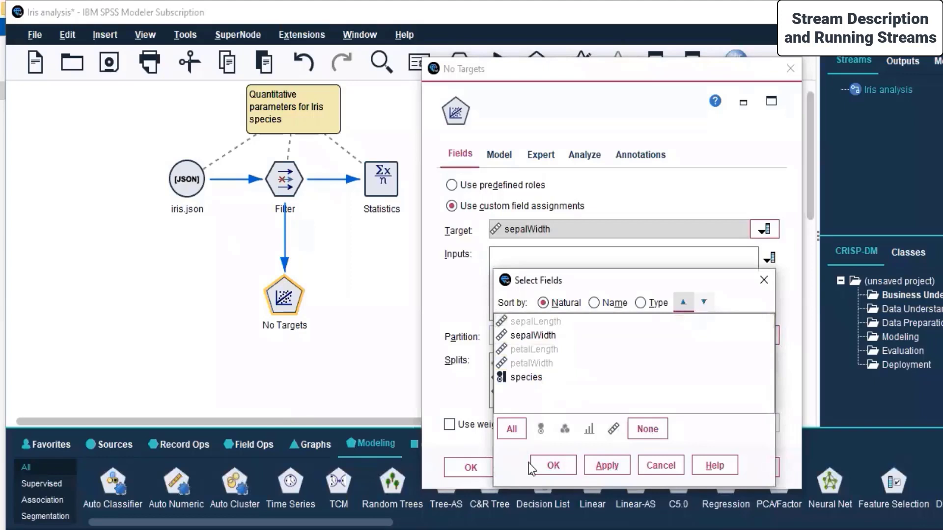
{"action": "left_click", "coordinate": [551, 464]}
- Set the partition field to none, then apply the regression node's settings and close them
{"action": "left_click", "coordinate": [587, 330]}
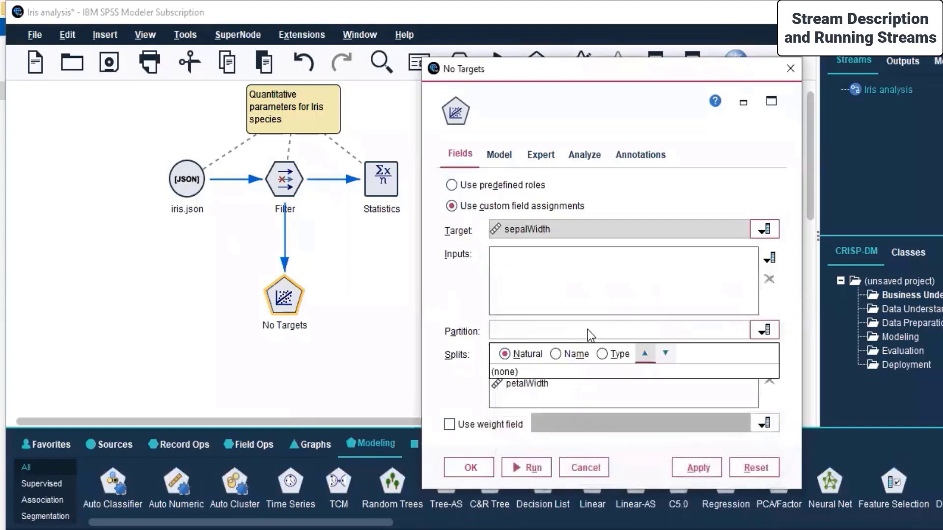
{"action": "left_click", "coordinate": [547, 372]}
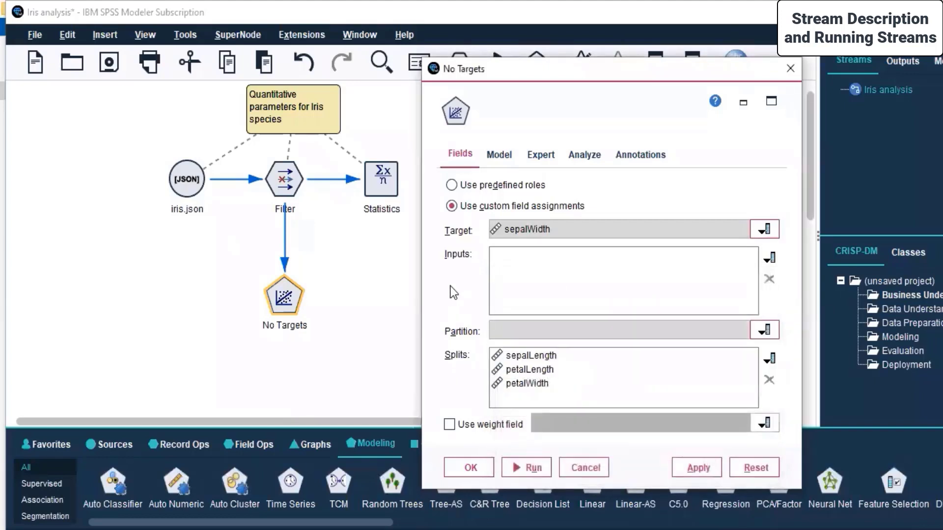
{"action": "left_click", "coordinate": [687, 467]}
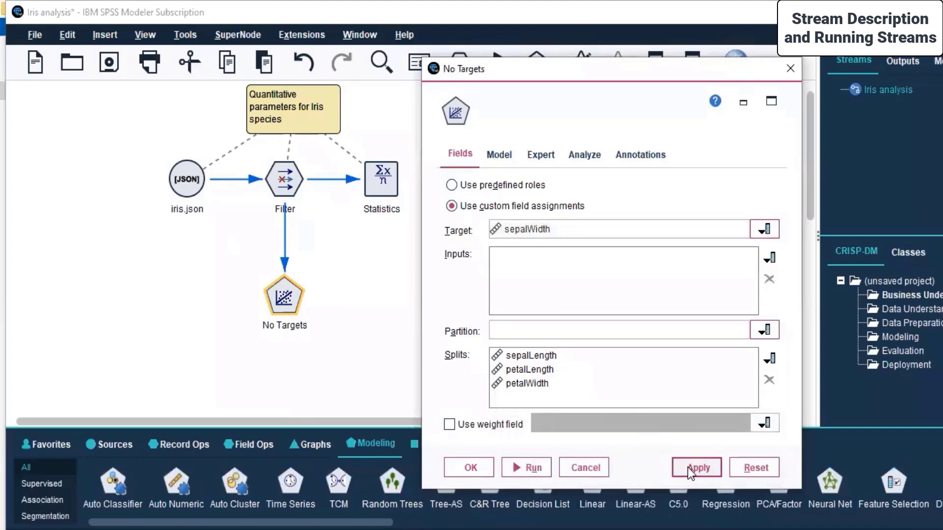
{"action": "left_click", "coordinate": [476, 461]}
{"action": "left_click", "coordinate": [376, 356]}
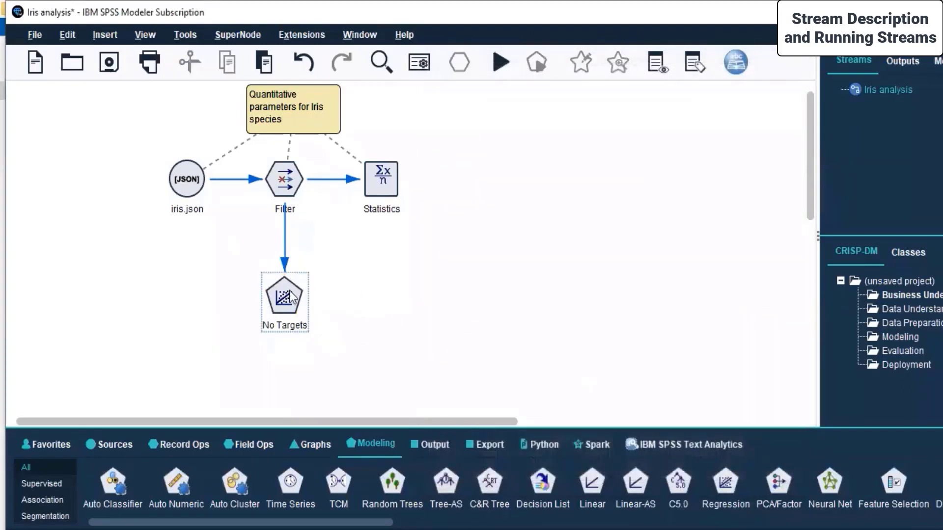
- Edit the regression node again to add sepalLength and petalLength as input fields, and accept the settings
{"action": "right_click", "coordinate": [290, 303]}
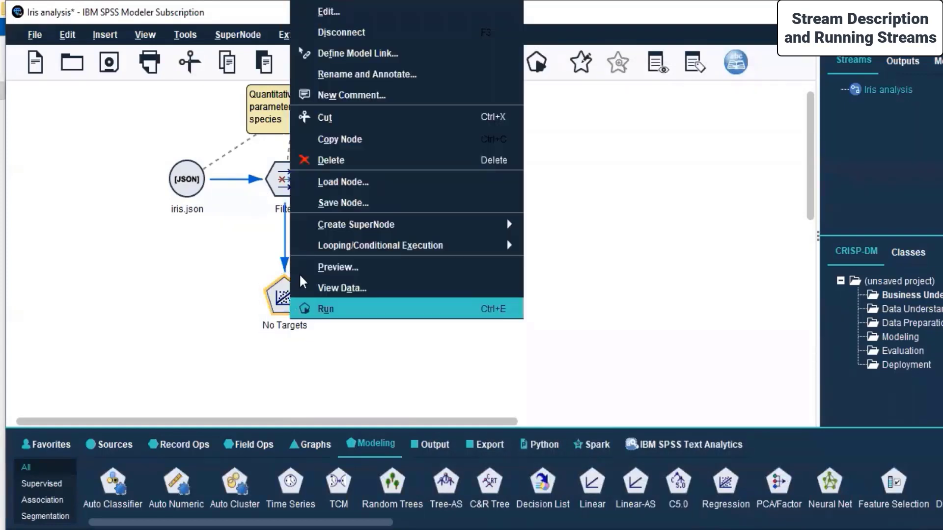
{"action": "key", "text": "Return"}
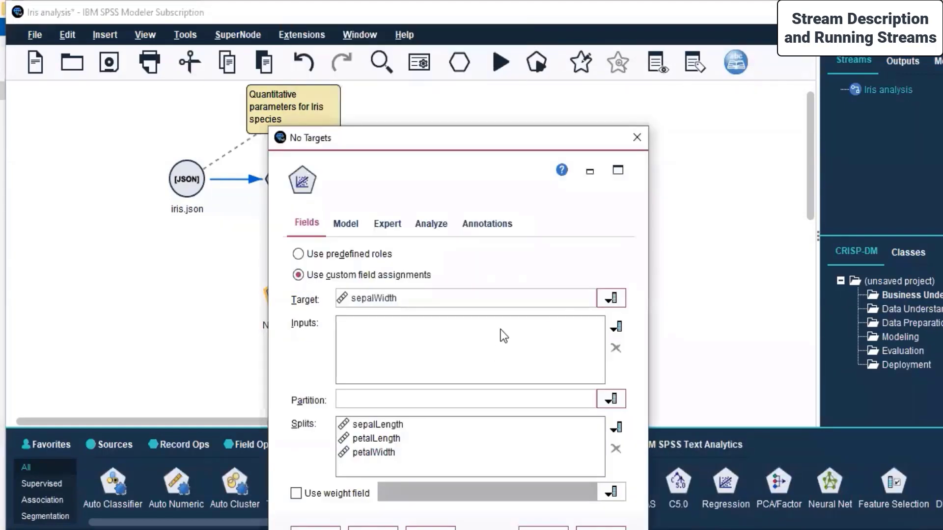
{"action": "left_click", "coordinate": [617, 325]}
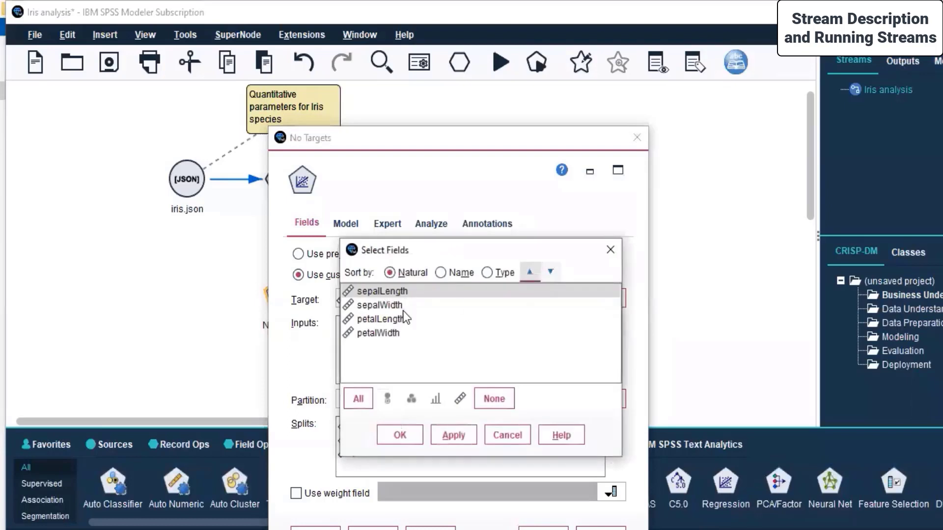
{"action": "left_click_drag", "start_coordinate": [457, 249], "coordinate": [741, 229]}
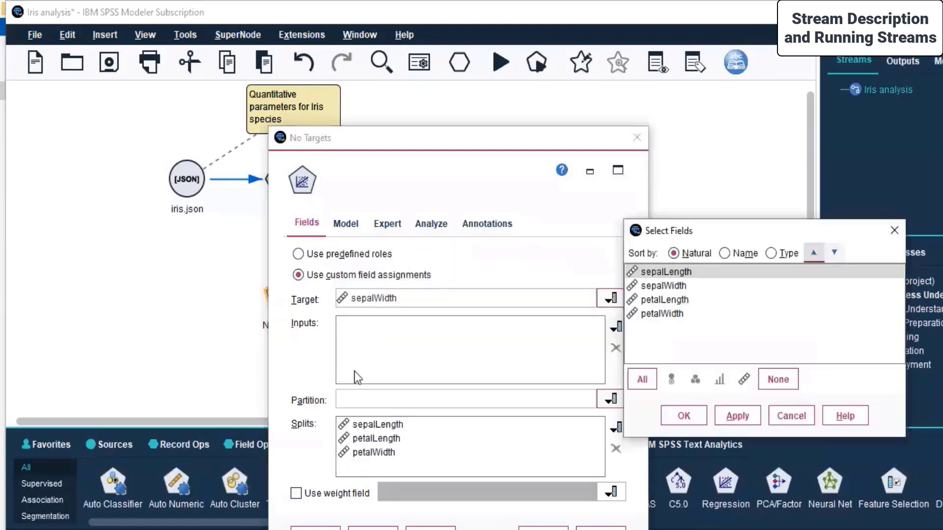
{"action": "left_click", "coordinate": [664, 300]}
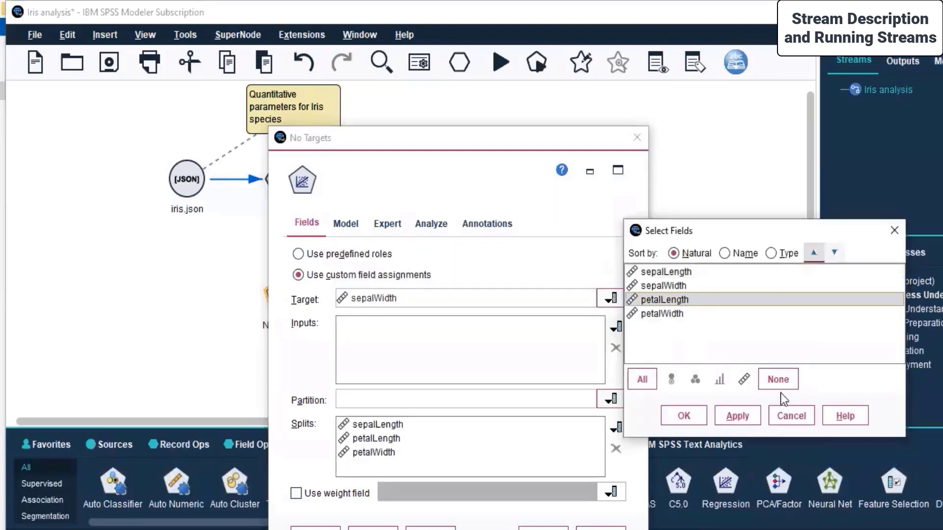
{"action": "left_click", "coordinate": [693, 271], "text": "ctrl"}
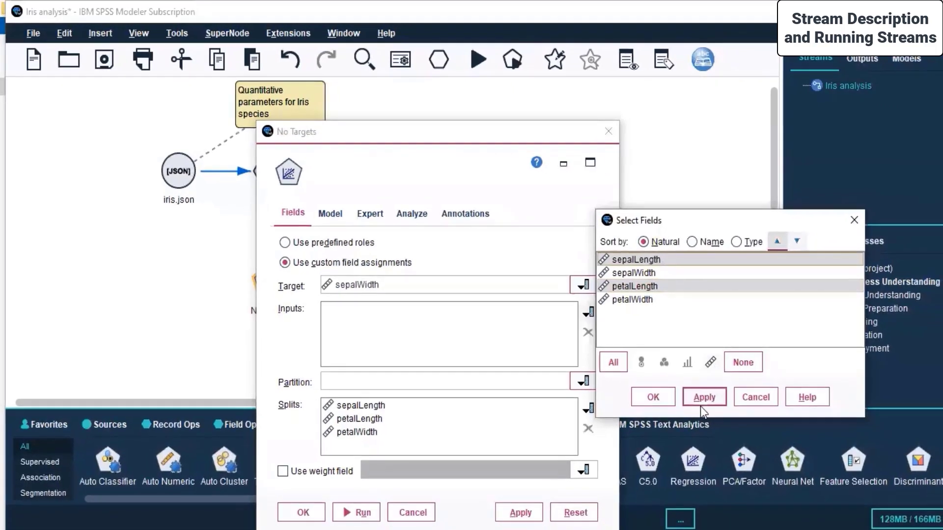
{"action": "left_click", "coordinate": [700, 399]}
{"action": "left_click", "coordinate": [637, 396]}
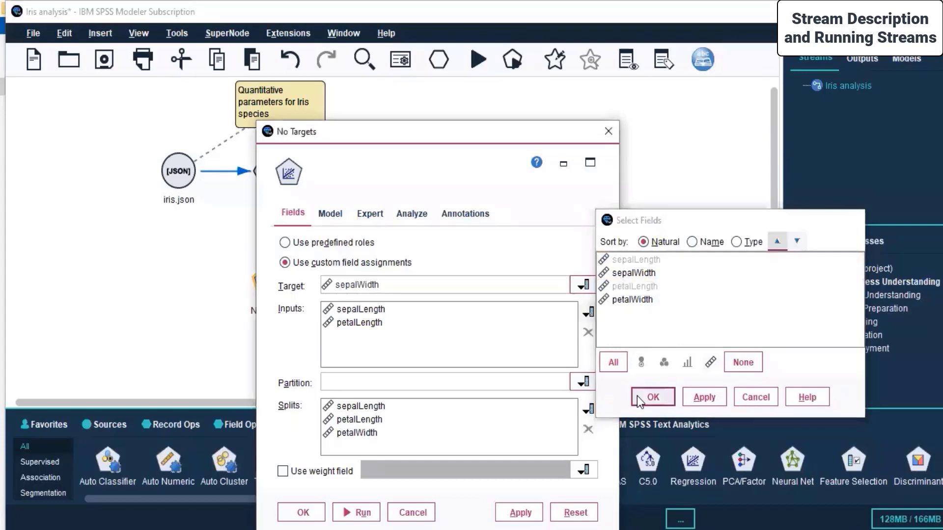
{"action": "left_click", "coordinate": [308, 515]}
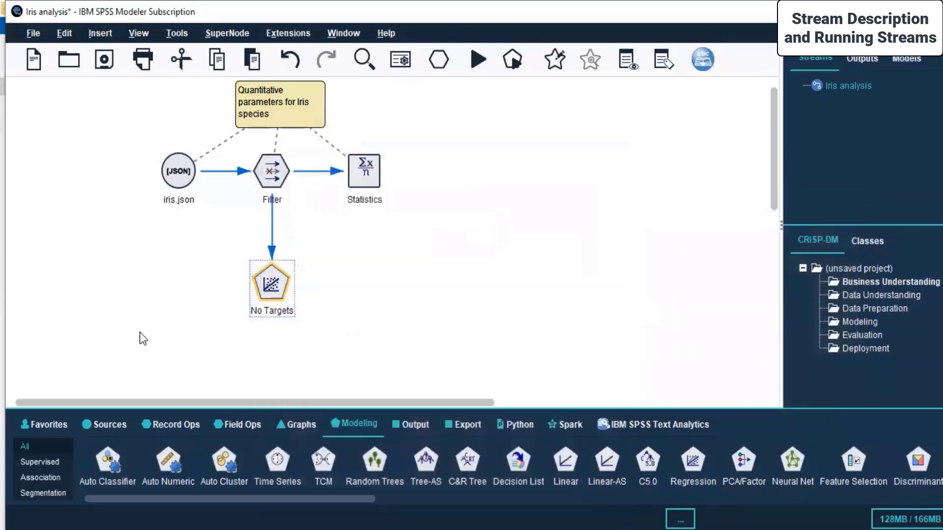
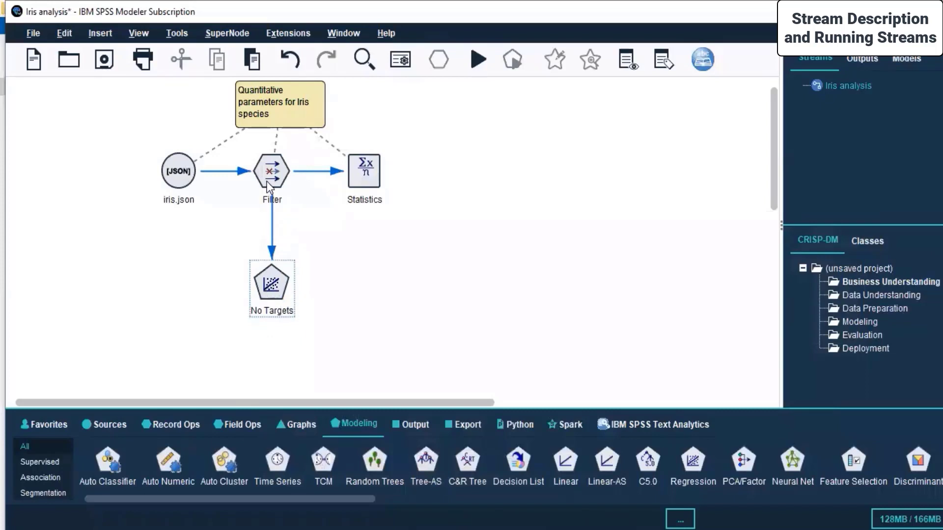
- Reopen the regression node's settings, keep the partition at none, and remove petalLength and sepalLength from the split fields
{"action": "left_click", "coordinate": [273, 276]}
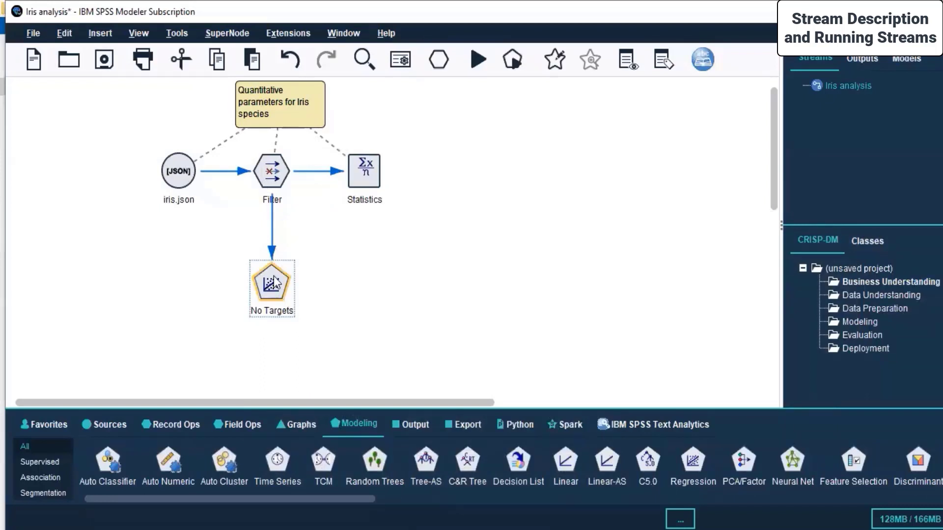
{"action": "right_click", "coordinate": [273, 276]}
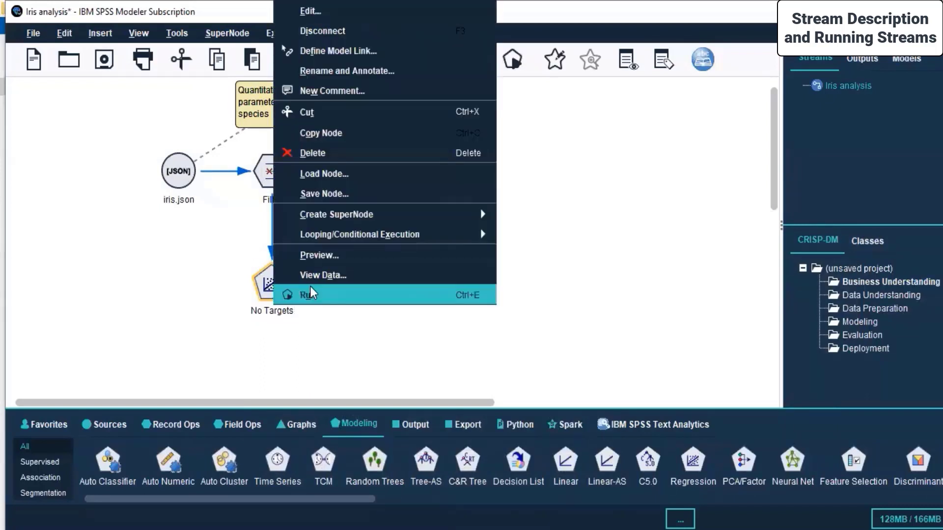
{"action": "left_click", "coordinate": [321, 14]}
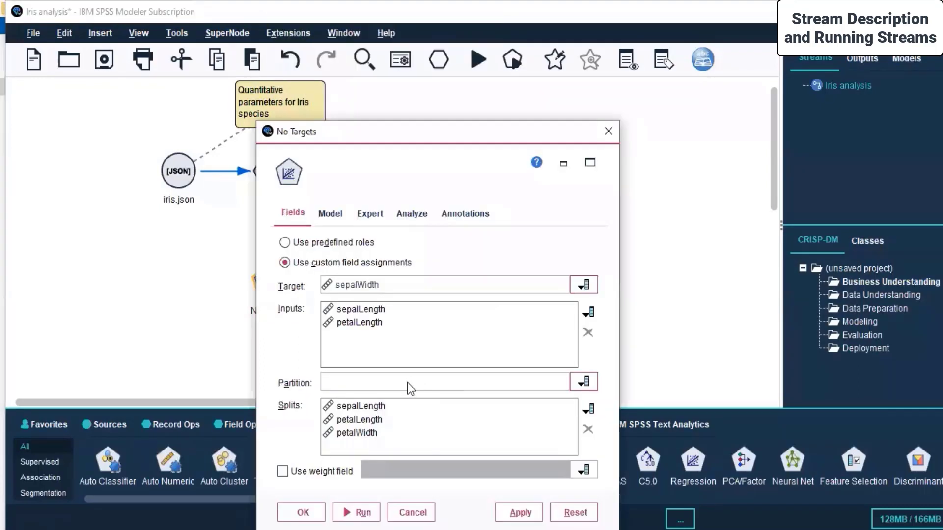
{"action": "left_click", "coordinate": [582, 382]}
{"action": "left_click", "coordinate": [434, 422]}
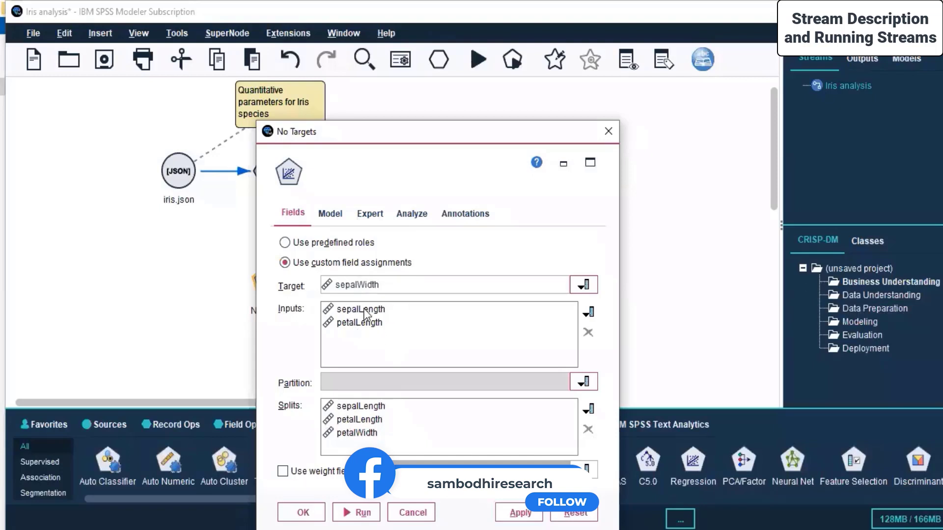
{"action": "left_click", "coordinate": [364, 421]}
{"action": "left_click", "coordinate": [589, 430]}
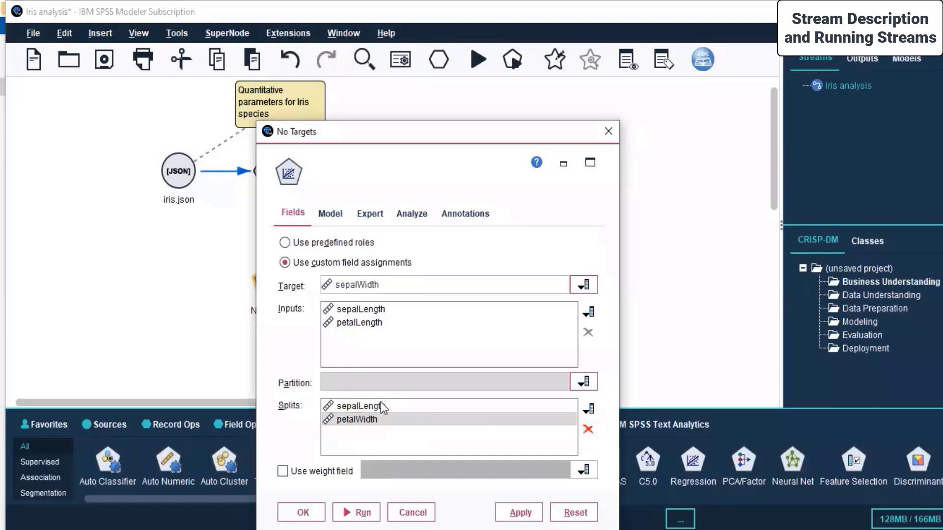
{"action": "left_click", "coordinate": [381, 405]}
{"action": "left_click", "coordinate": [588, 429]}
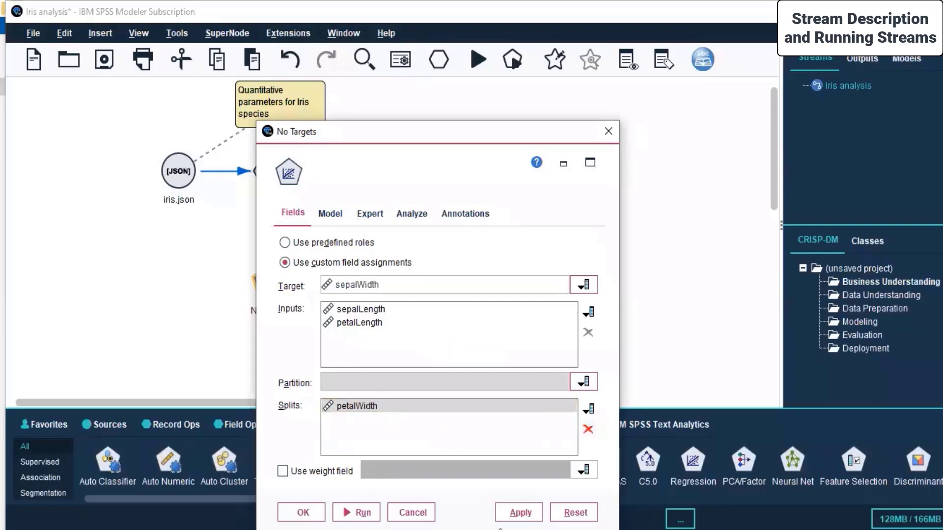
- Set the regression node's partition to none, apply and close its settings, and try to run the node
{"action": "left_click", "coordinate": [331, 215]}
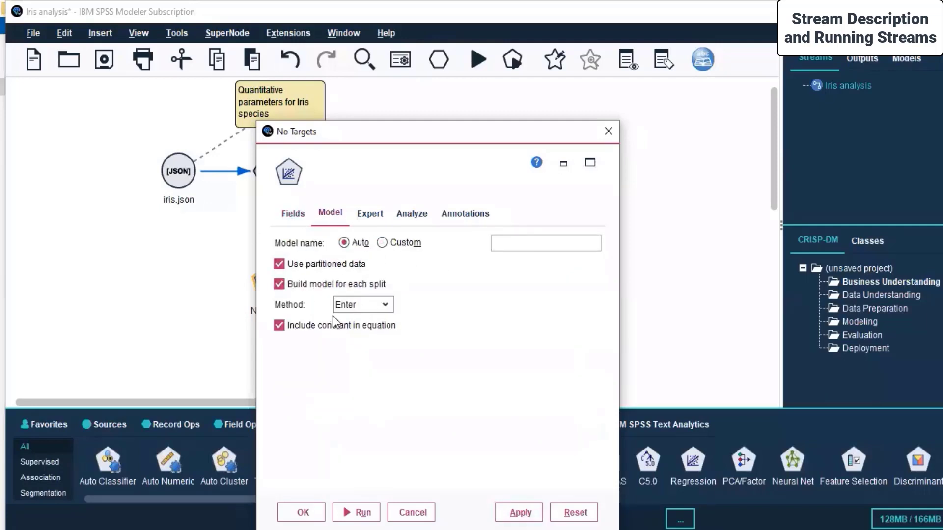
{"action": "left_click", "coordinate": [370, 216]}
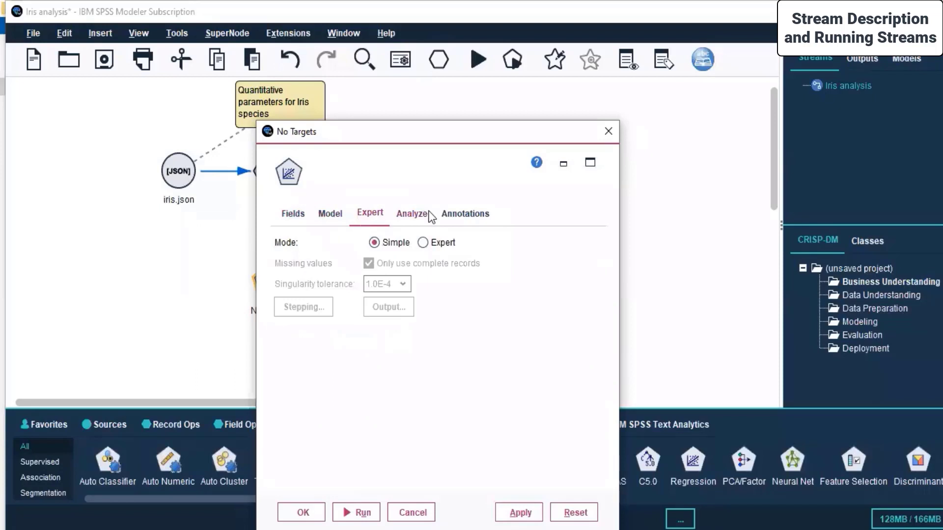
{"action": "left_click", "coordinate": [301, 211]}
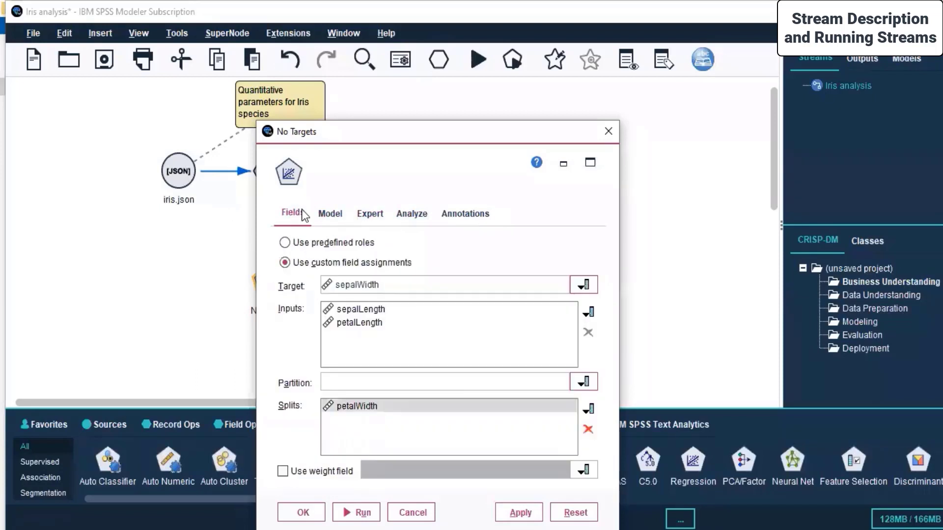
{"action": "left_click", "coordinate": [583, 382]}
{"action": "left_click", "coordinate": [414, 421]}
{"action": "left_click", "coordinate": [519, 513]}
{"action": "left_click", "coordinate": [303, 510]}
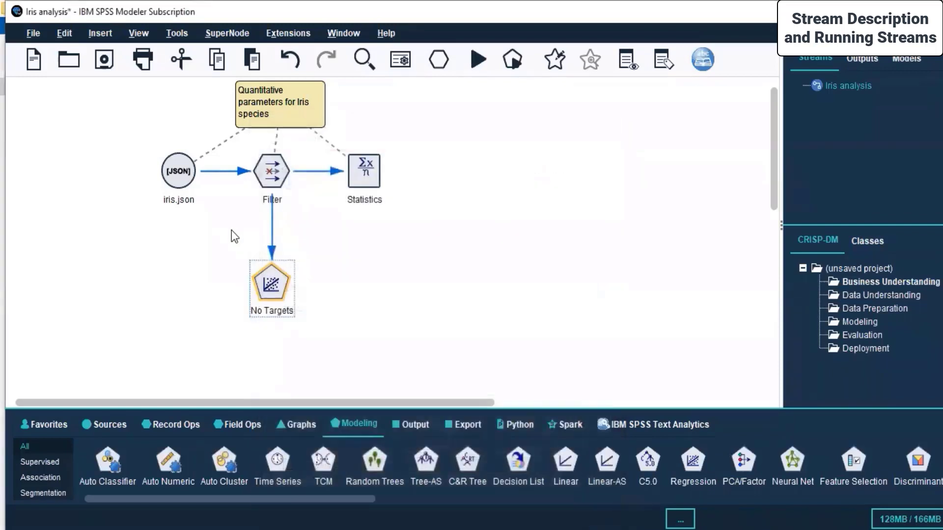
{"action": "right_click", "coordinate": [259, 290]}
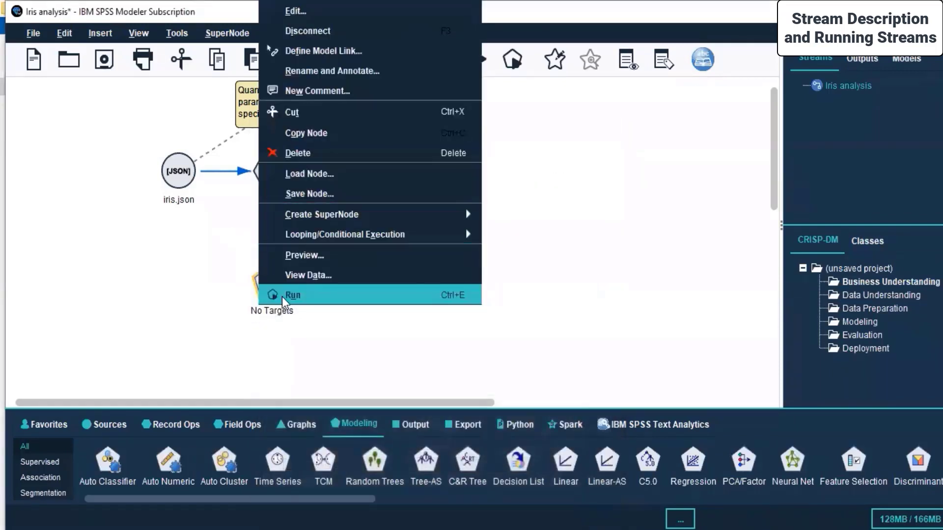
{"action": "left_click", "coordinate": [282, 296]}
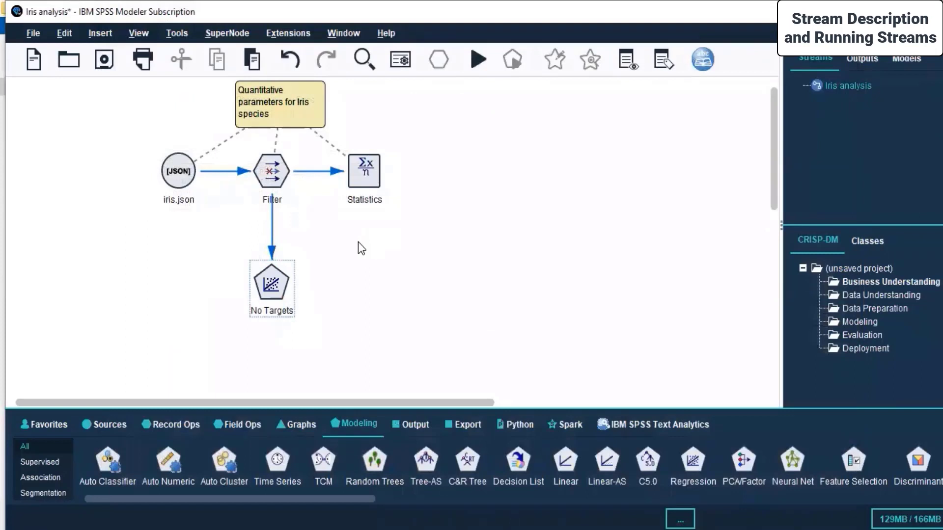
- Disconnect the regression node from the Filter node and connect the two again
{"action": "right_click", "coordinate": [265, 290]}
{"action": "left_click", "coordinate": [301, 29]}
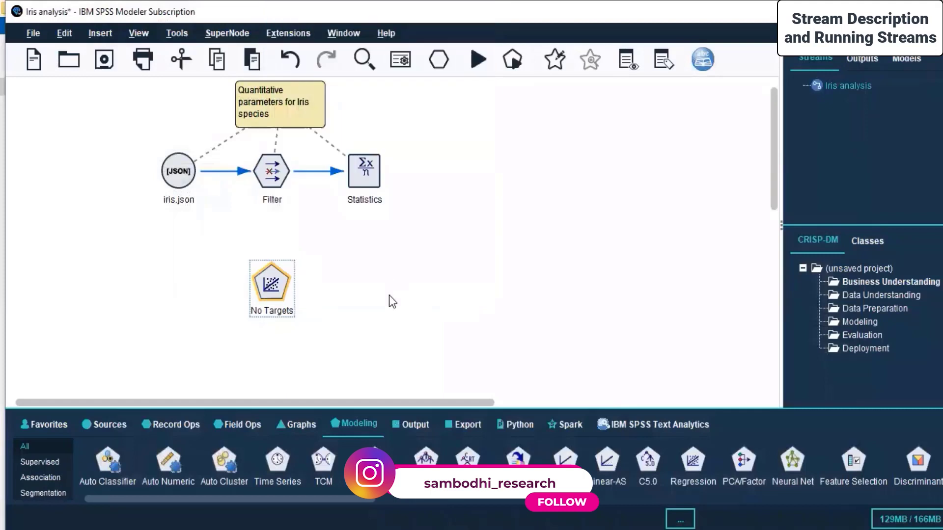
{"action": "left_click", "coordinate": [272, 182]}
{"action": "right_click", "coordinate": [273, 185]}
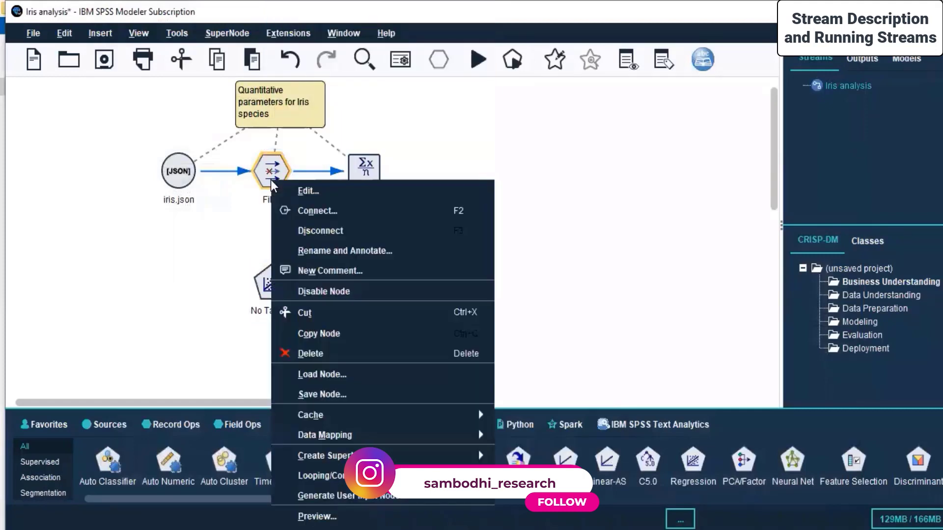
{"action": "key", "text": "Escape"}
- Check the model options in the regression node's settings and close them without changes
{"action": "left_click", "coordinate": [275, 285]}
{"action": "right_click", "coordinate": [275, 284]}
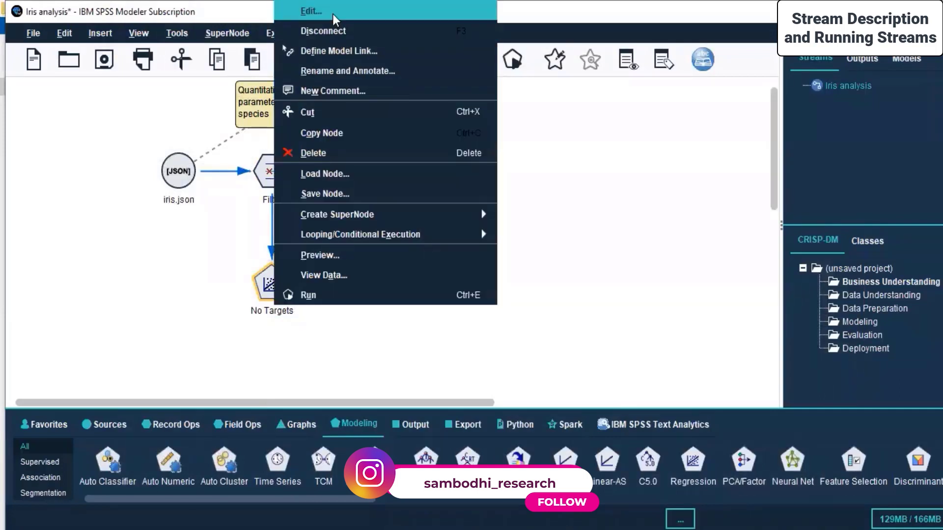
{"action": "left_click", "coordinate": [334, 14]}
{"action": "left_click", "coordinate": [330, 214]}
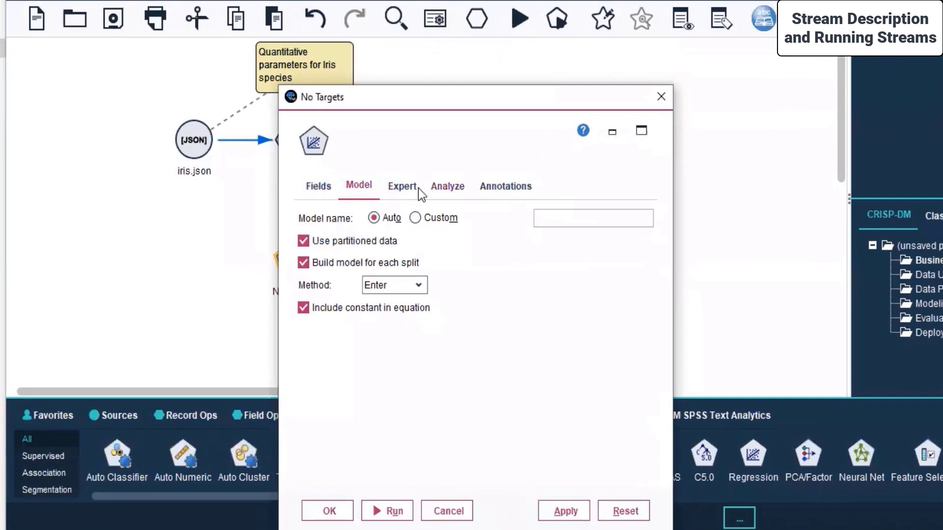
{"action": "left_click", "coordinate": [661, 97]}
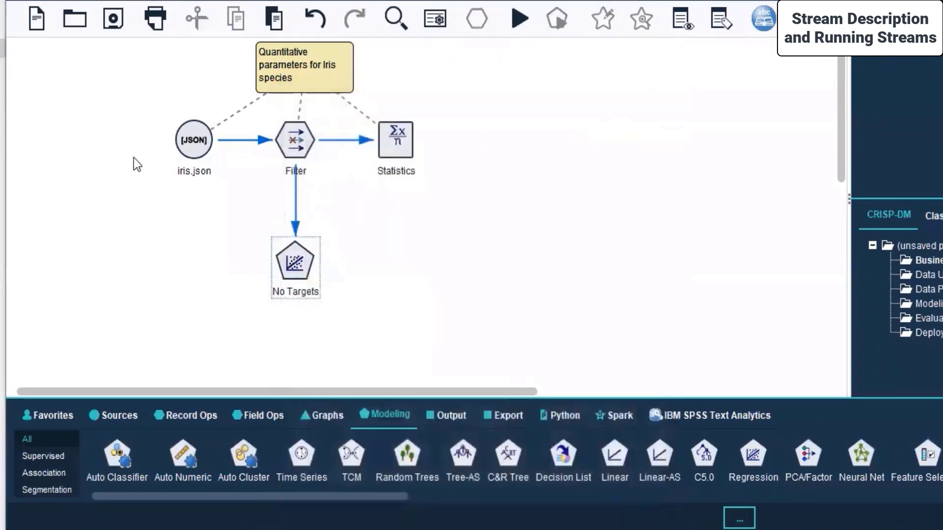
- Edit the iris.json source node and read the values of its fields in the type settings
{"action": "left_click", "coordinate": [198, 142]}
{"action": "right_click", "coordinate": [198, 143]}
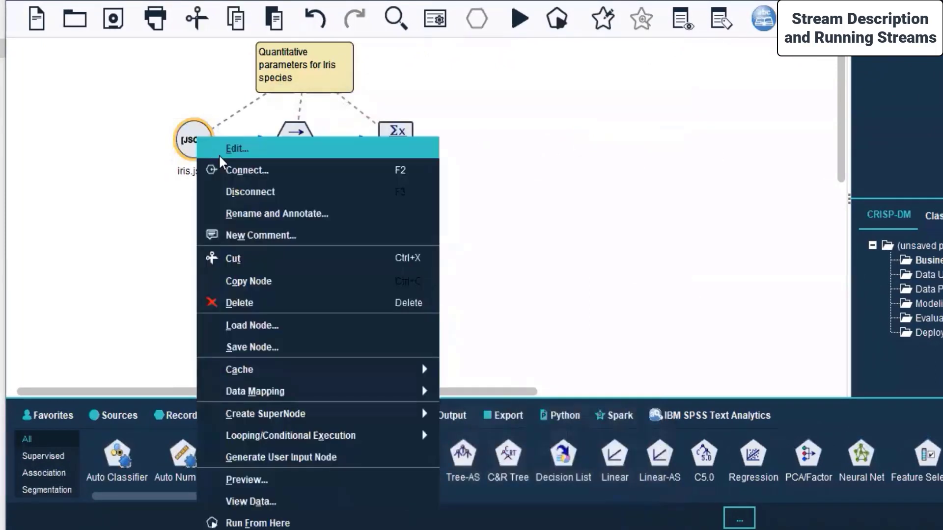
{"action": "key", "text": "Escape"}
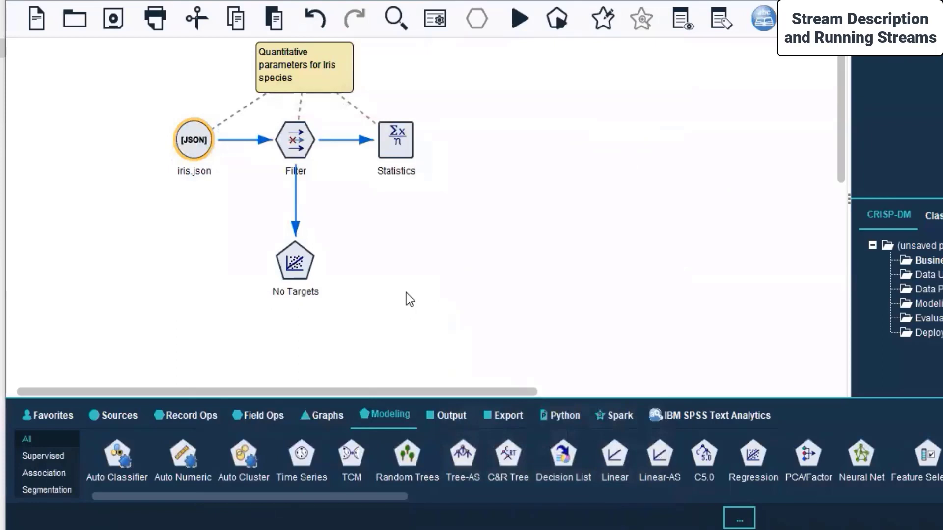
{"action": "right_click", "coordinate": [193, 145]}
{"action": "left_click", "coordinate": [195, 150]}
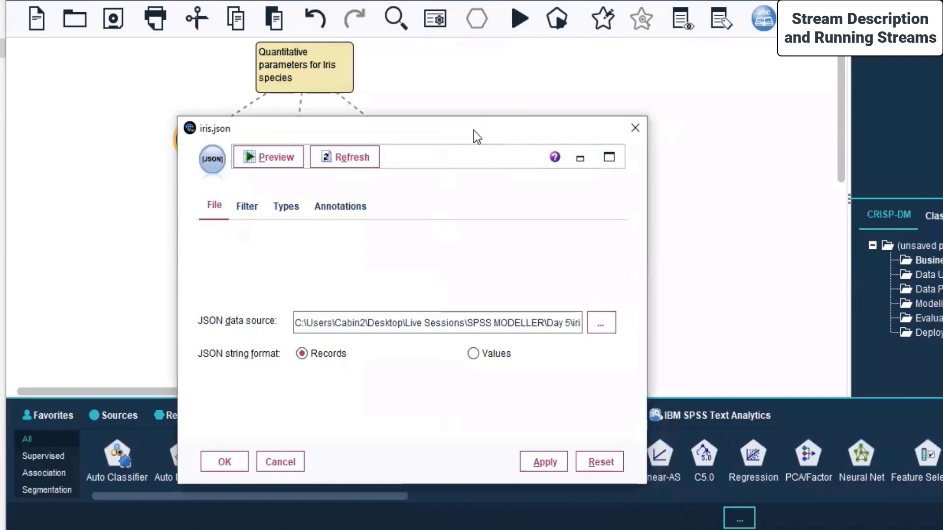
{"action": "left_click", "coordinate": [392, 155]}
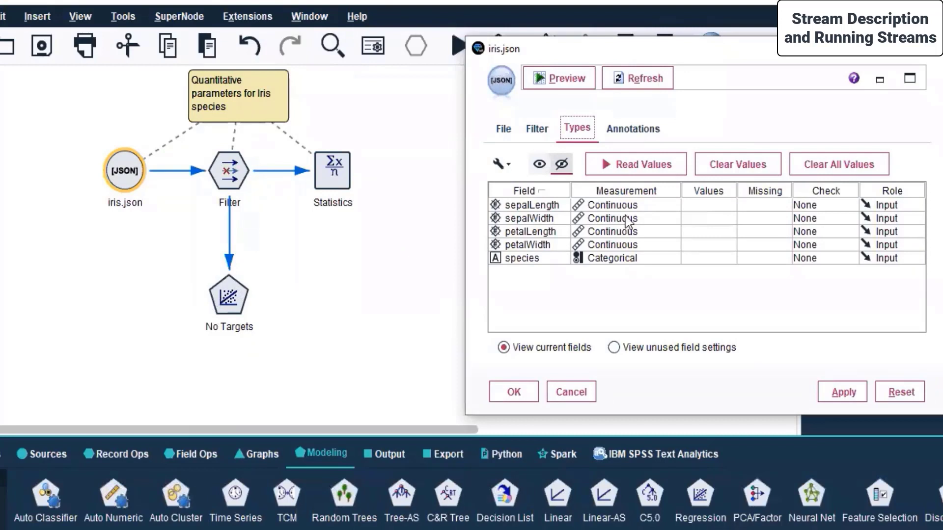
{"action": "left_click", "coordinate": [624, 167]}
{"action": "left_click", "coordinate": [672, 260]}
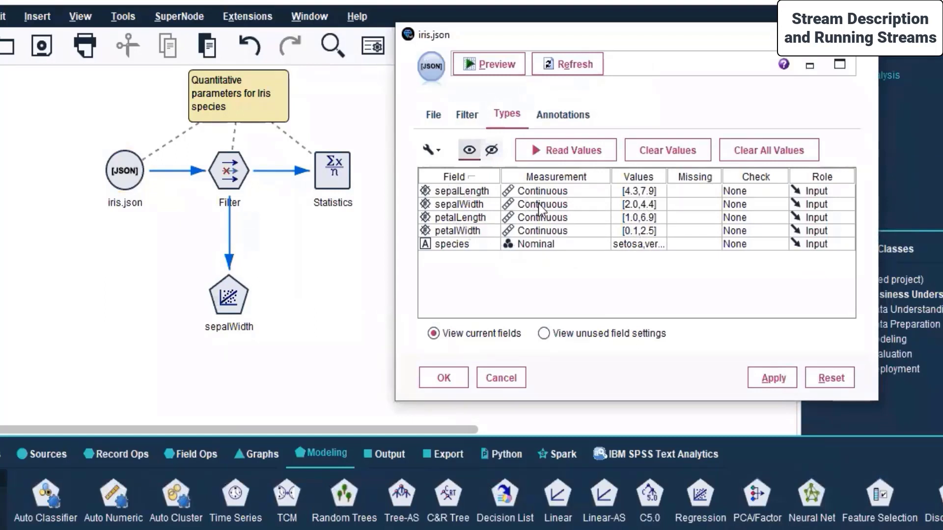
- Preview the iris.json data, then apply and accept the source node's settings
{"action": "left_click_drag", "start_coordinate": [587, 31], "coordinate": [574, 20]}
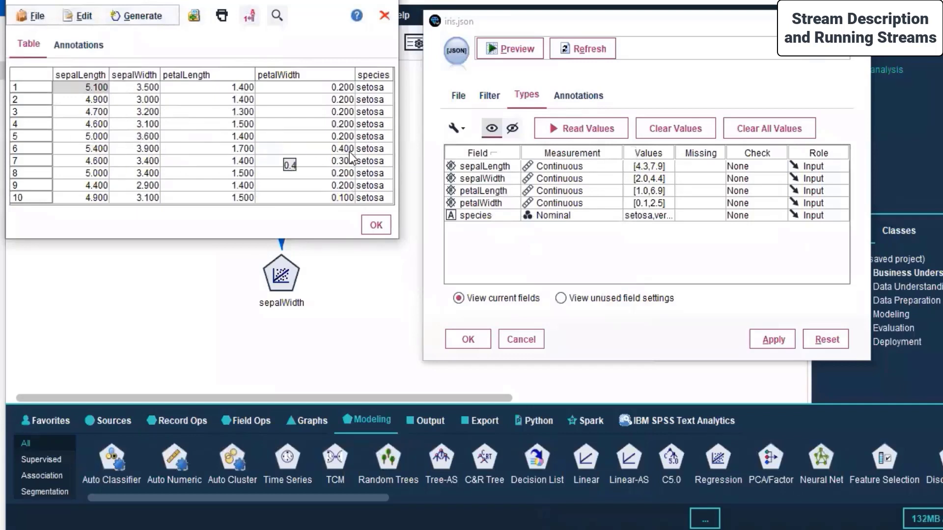
{"action": "left_click", "coordinate": [376, 225]}
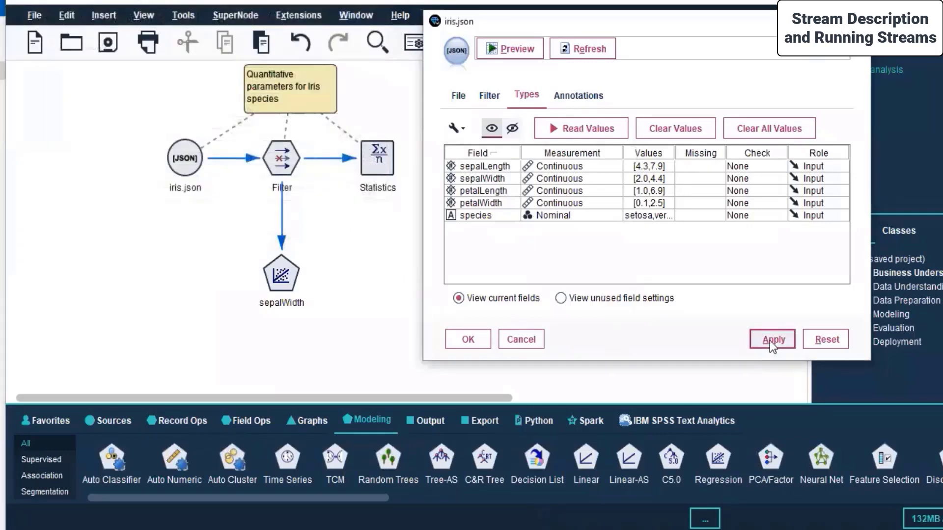
{"action": "left_click", "coordinate": [455, 338]}
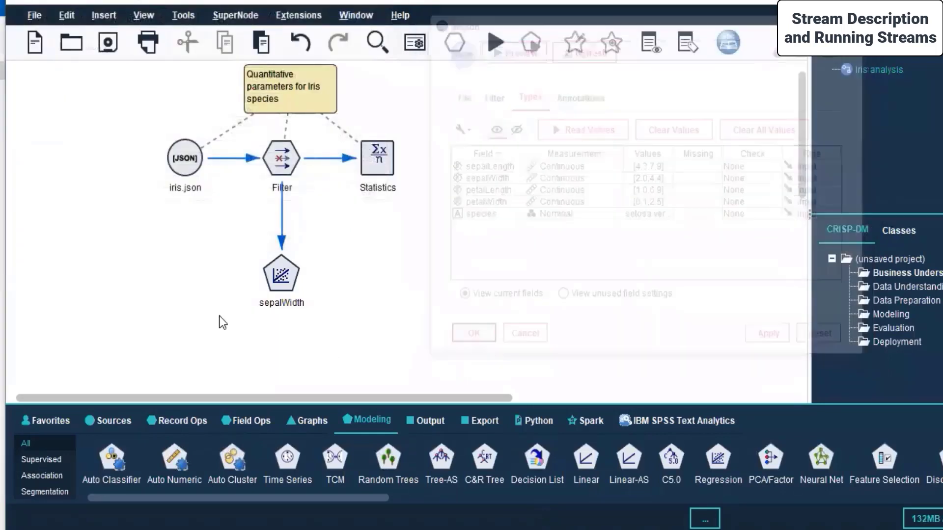
- Run the sepalWidth regression node and move the execution feedback window clear of the stream
{"action": "left_click", "coordinate": [275, 271]}
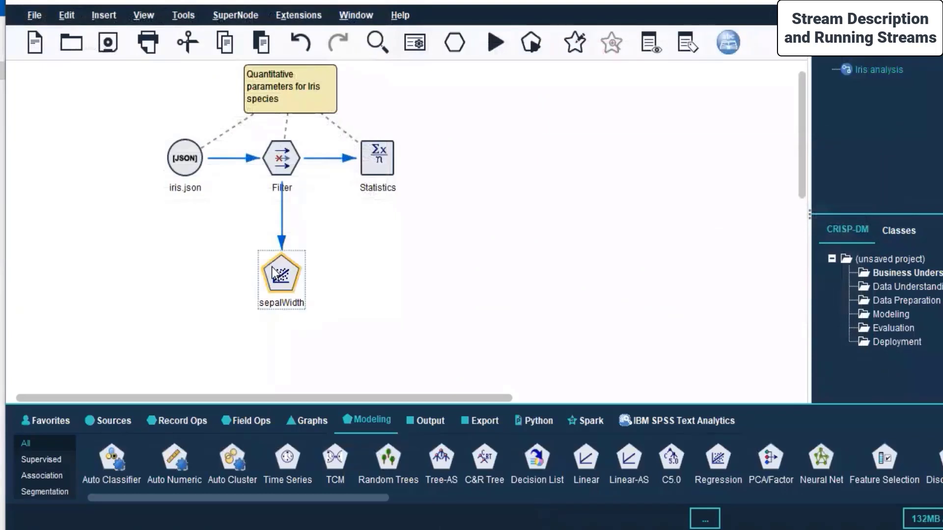
{"action": "right_click", "coordinate": [273, 266]}
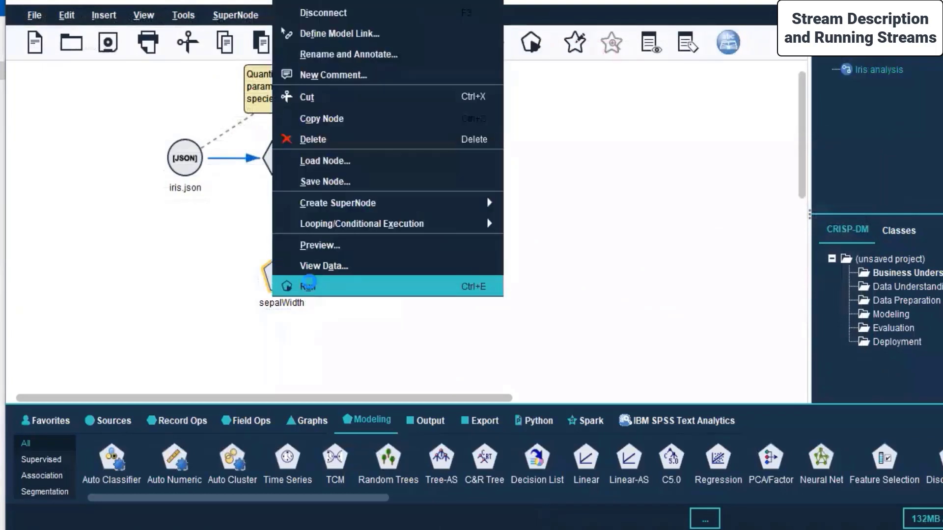
{"action": "left_click", "coordinate": [310, 284]}
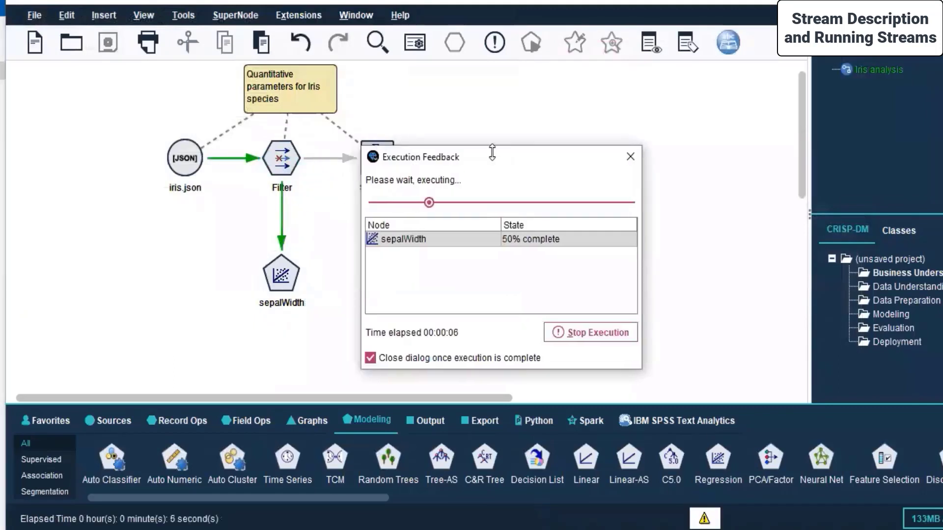
{"action": "left_click_drag", "start_coordinate": [494, 157], "coordinate": [683, 117]}
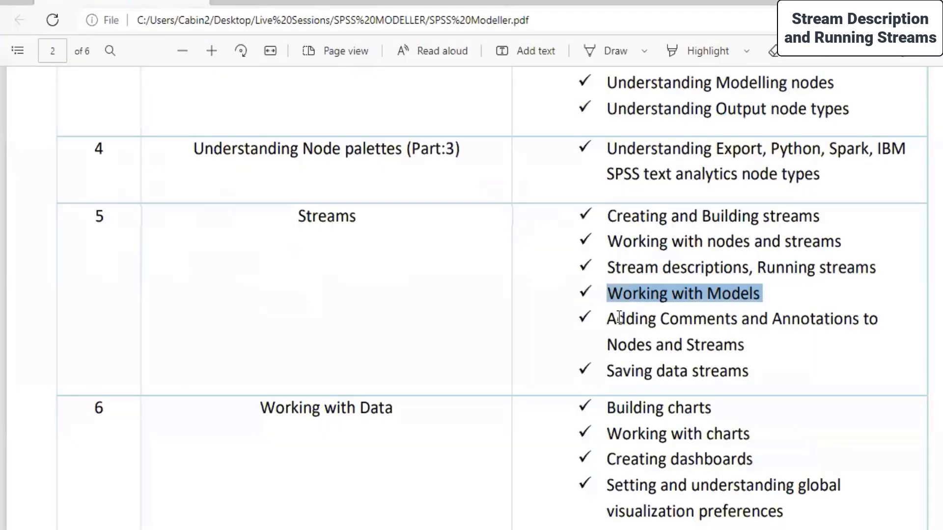
- Return to SPSS Modeler, create a new stream, and save it as a stream file named Iris in the Day 5 folder
{"action": "left_click", "coordinate": [376, 326]}
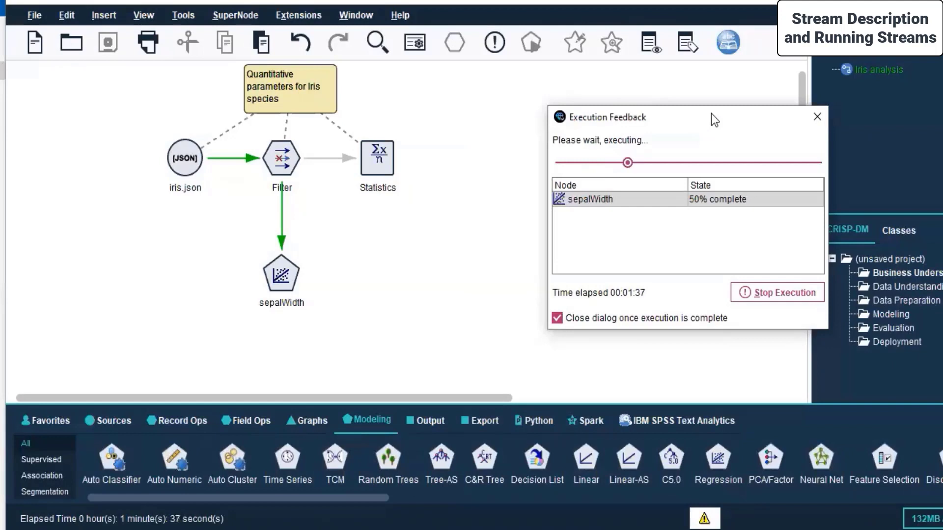
{"action": "left_click", "coordinate": [33, 43]}
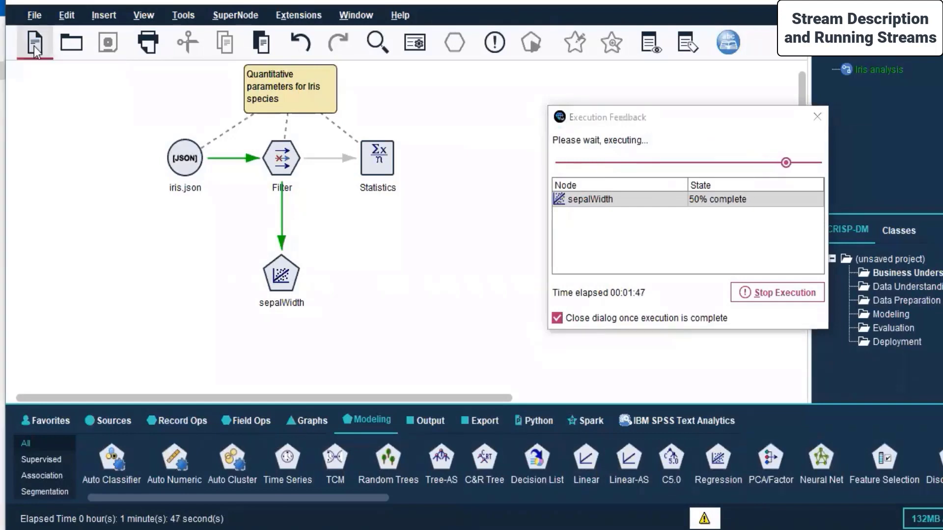
{"action": "right_click", "coordinate": [876, 80]}
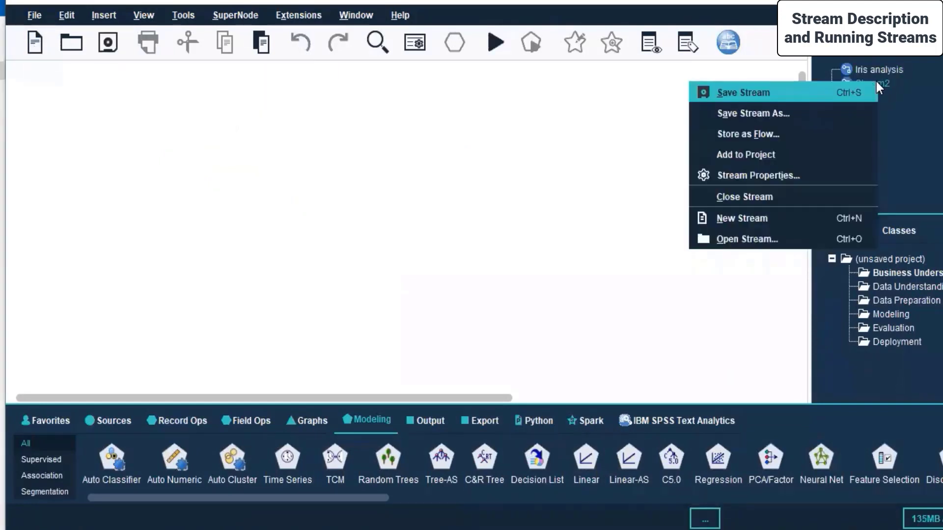
{"action": "left_click", "coordinate": [725, 92]}
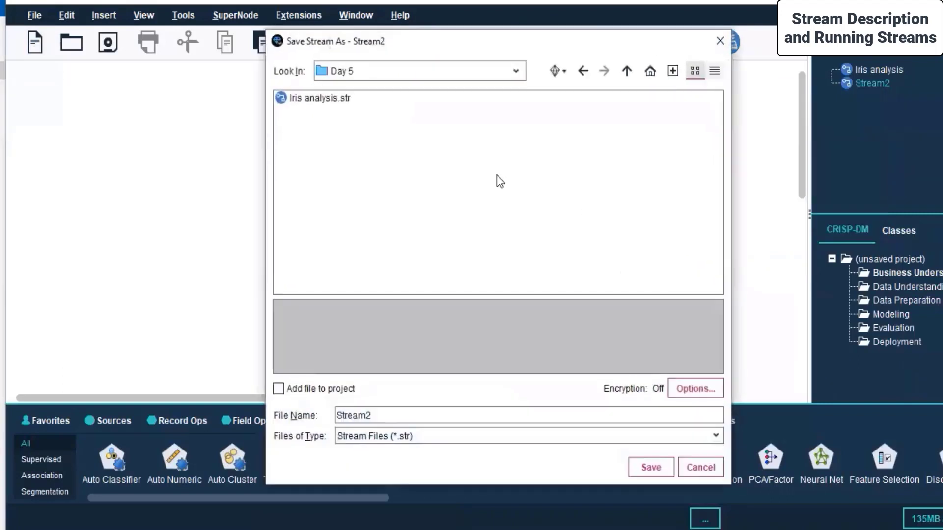
{"action": "key", "text": "ctrl+a"}
{"action": "type", "text": "Is"}
{"action": "type", "text": "is"}
{"action": "left_click", "coordinate": [570, 441]}
{"action": "left_click", "coordinate": [446, 450]}
{"action": "left_click", "coordinate": [643, 468]}
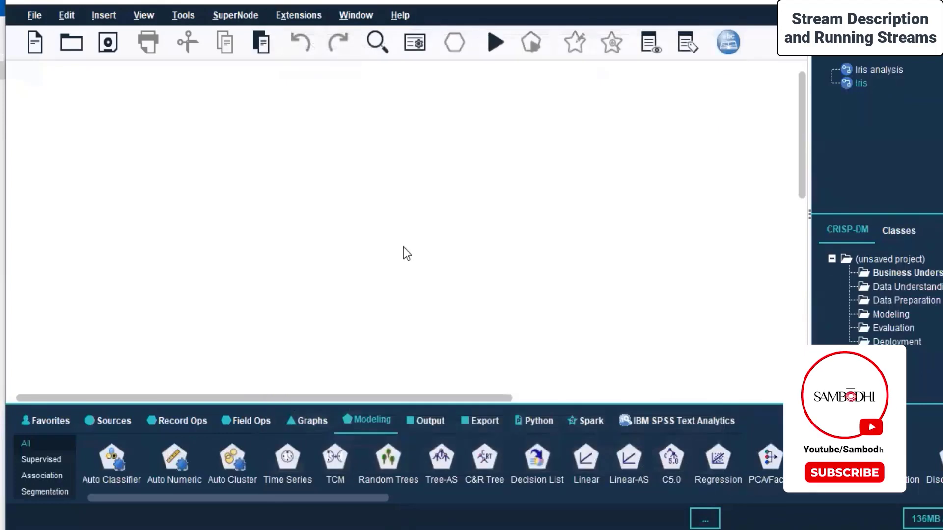
- Switch back to the Iris analysis stream and move the generated sepalWidth model nugget well to the right of the regression node
{"action": "left_click", "coordinate": [860, 76]}
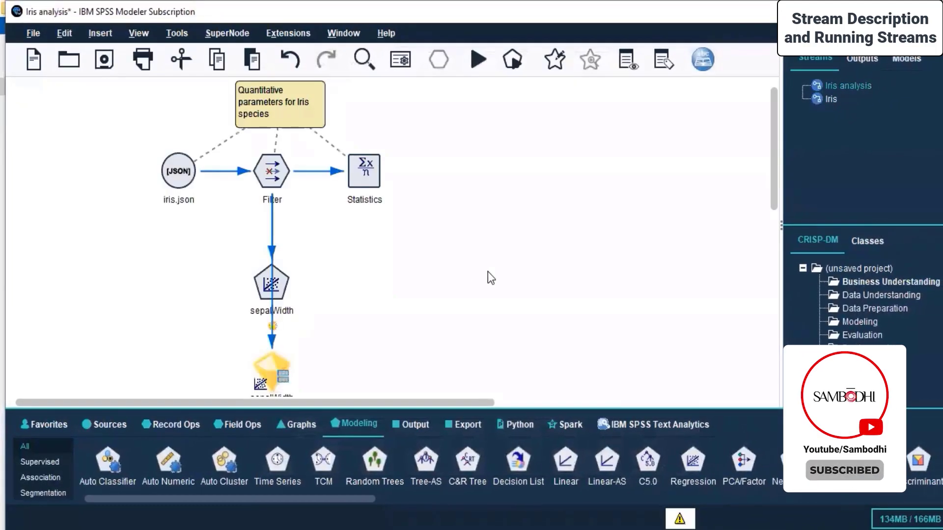
{"action": "scroll", "coordinate": [489, 272], "scroll_direction": "down", "scroll_amount": 5}
{"action": "scroll", "coordinate": [489, 273], "scroll_direction": "up", "scroll_amount": 5}
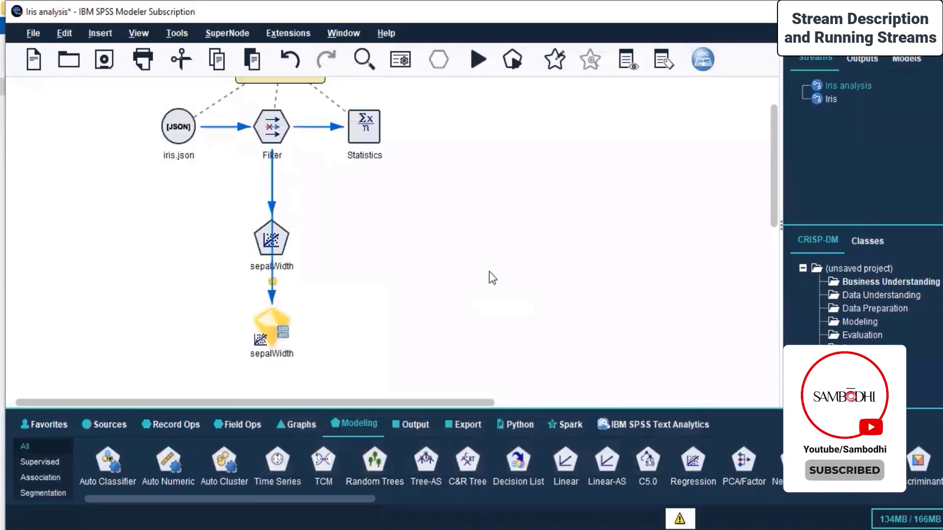
{"action": "left_click_drag", "start_coordinate": [269, 323], "coordinate": [580, 300]}
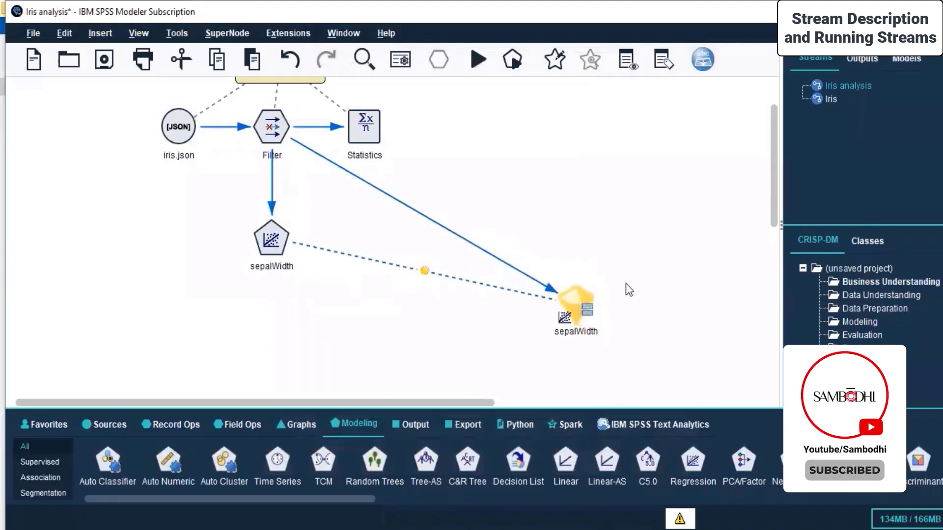
- Open the sepalWidth model nugget, review its models for each petalWidth split, and show the model summary
{"action": "double_click", "coordinate": [576, 299]}
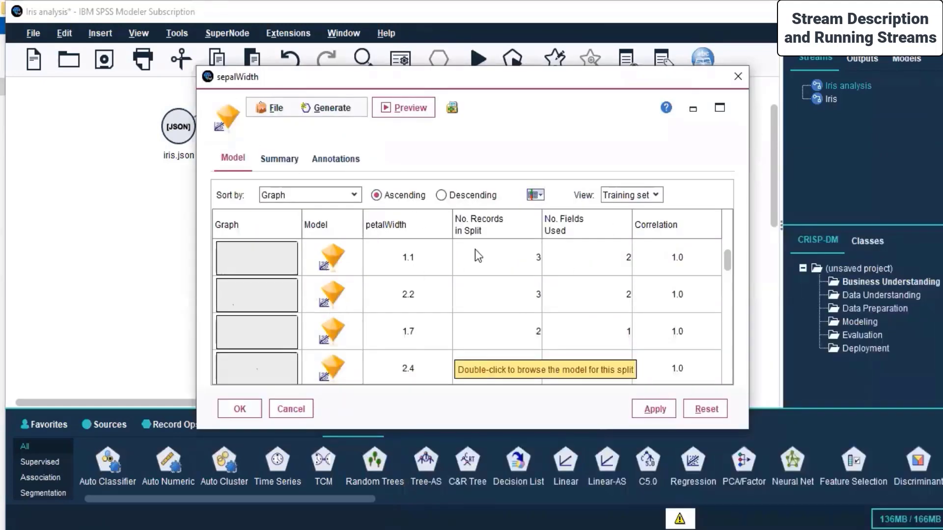
{"action": "scroll", "coordinate": [475, 250], "scroll_direction": "down", "scroll_amount": 1}
{"action": "scroll", "coordinate": [475, 249], "scroll_direction": "down", "scroll_amount": 4}
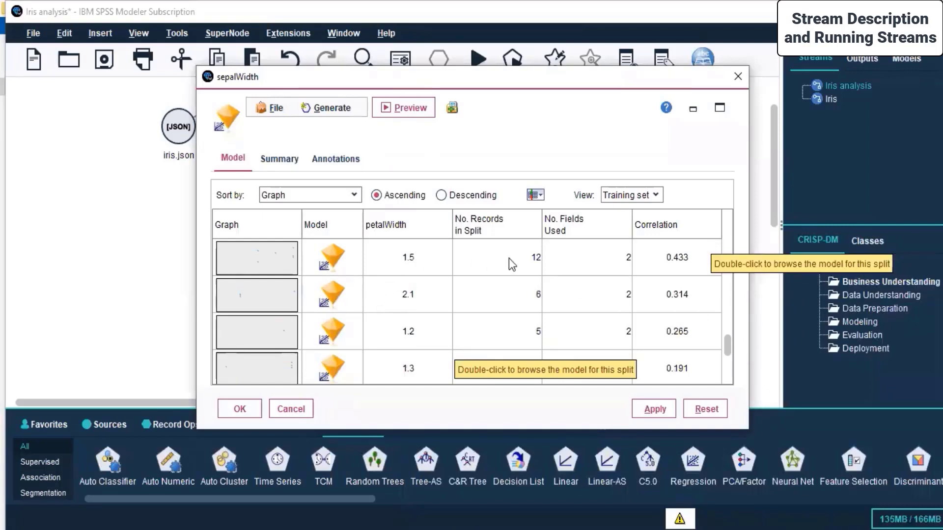
{"action": "scroll", "coordinate": [570, 250], "scroll_direction": "down", "scroll_amount": 3}
{"action": "scroll", "coordinate": [567, 266], "scroll_direction": "up", "scroll_amount": 10}
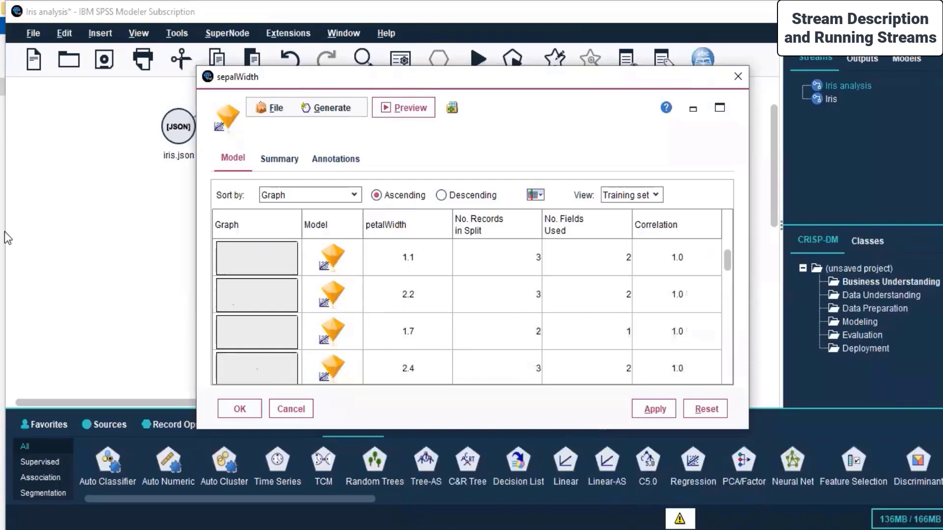
{"action": "left_click", "coordinate": [270, 161]}
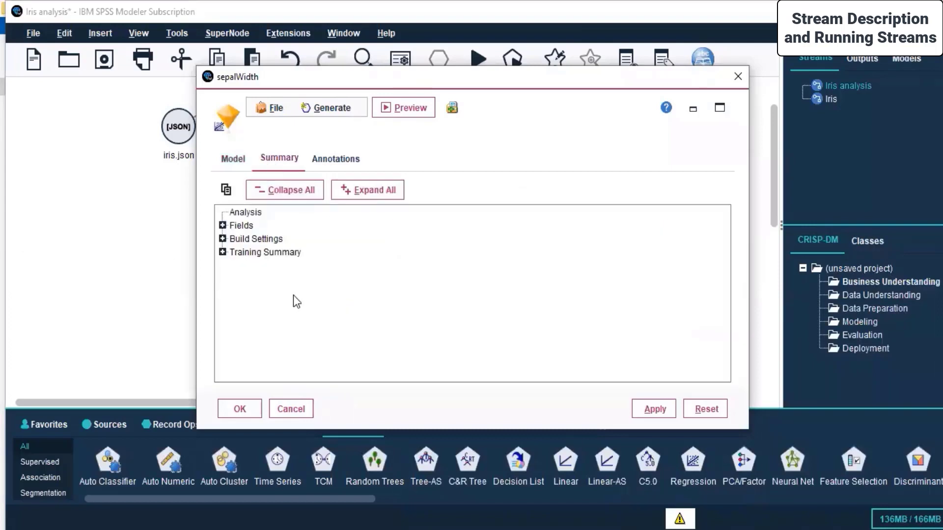
- View the sepalWidth nugget's annotations, return to its list of split models, and open the model for petalWidth 1.3
{"action": "left_click", "coordinate": [334, 162]}
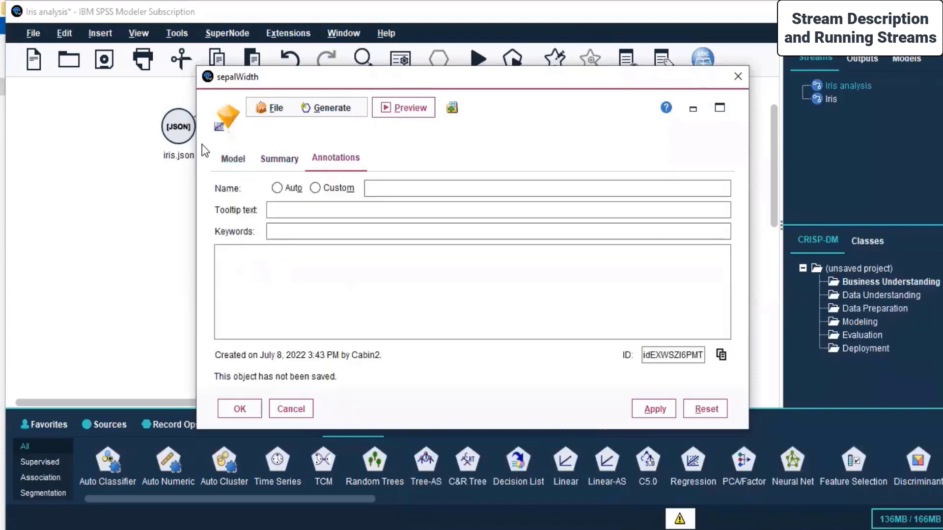
{"action": "left_click", "coordinate": [233, 158]}
{"action": "scroll", "coordinate": [232, 287], "scroll_direction": "down", "scroll_amount": 5}
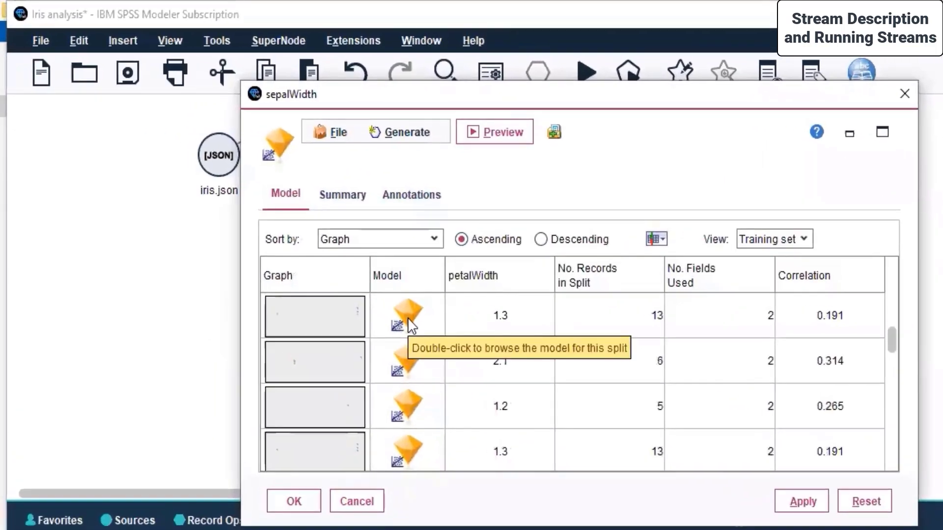
{"action": "left_click", "coordinate": [408, 317]}
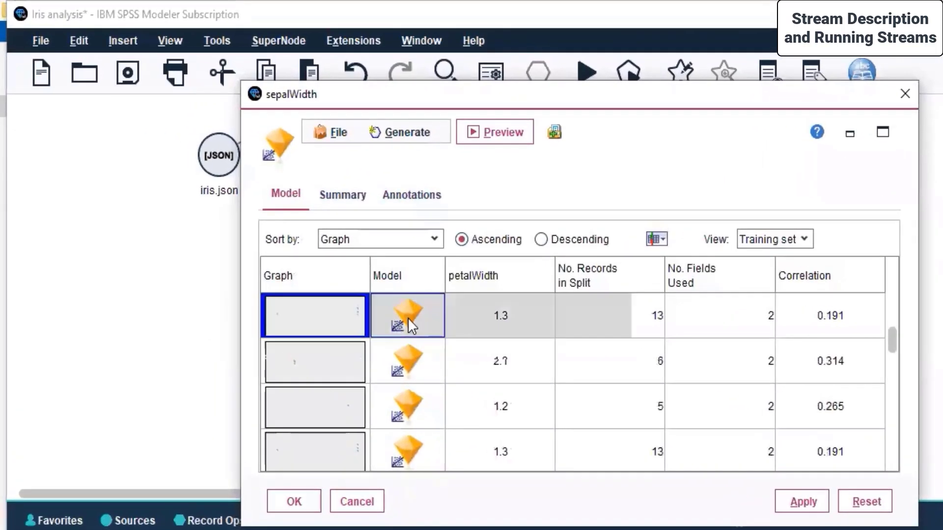
{"action": "double_click", "coordinate": [407, 318]}
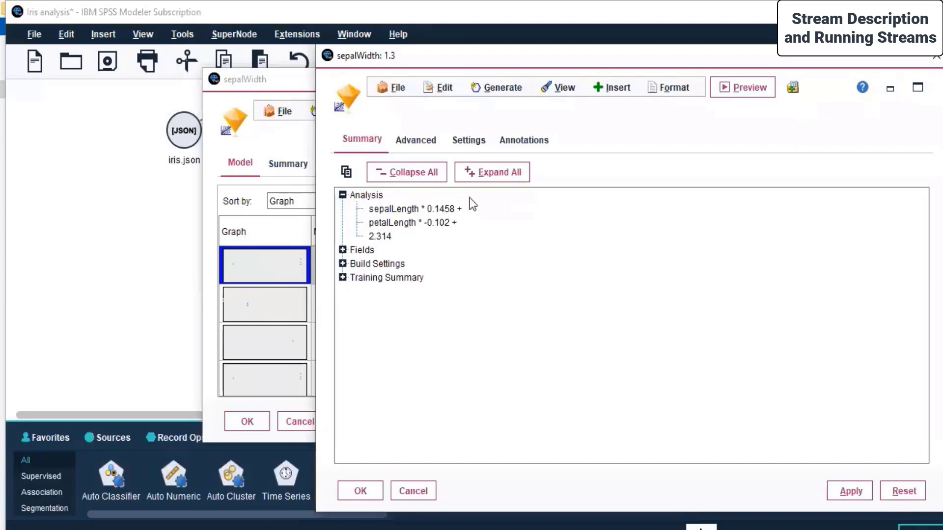
- Review the overall sepalWidth nugget's summary and annotations, and move its window clear of the stream
{"action": "left_click", "coordinate": [262, 81]}
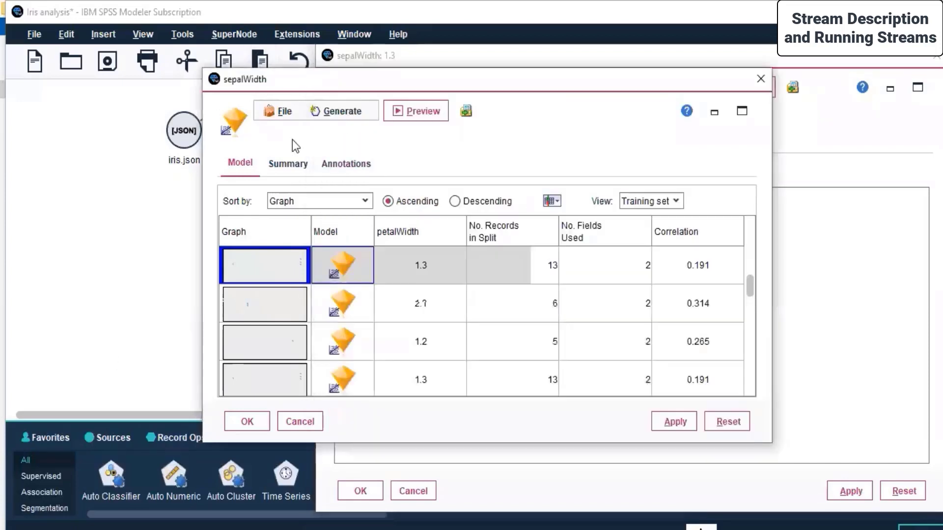
{"action": "left_click", "coordinate": [290, 165]}
{"action": "left_click", "coordinate": [346, 164]}
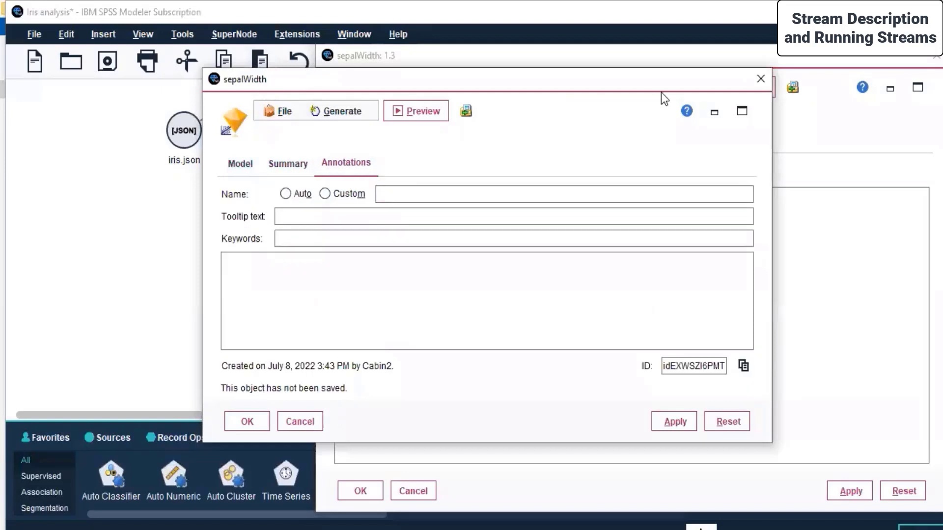
{"action": "left_click", "coordinate": [781, 113]}
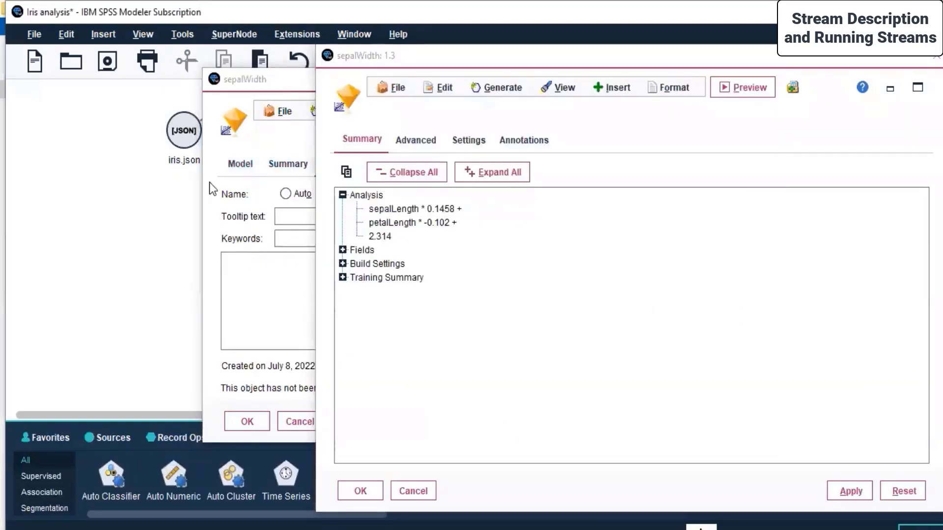
{"action": "left_click", "coordinate": [284, 82]}
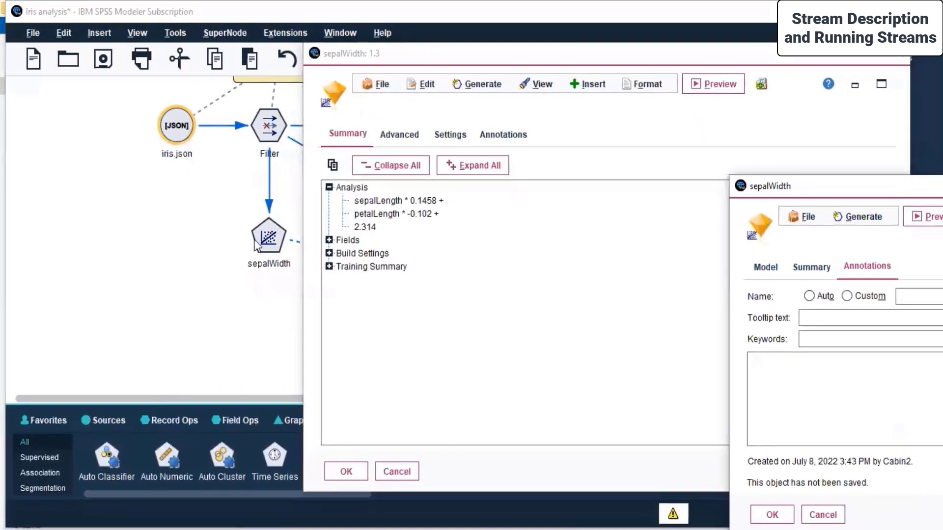
- Open the sepalWidth regression node's settings and arrange them beside the 1.3 split model's summary to compare fields with the equation
{"action": "right_click", "coordinate": [255, 239]}
{"action": "left_click", "coordinate": [305, 250]}
{"action": "left_click", "coordinate": [273, 213]}
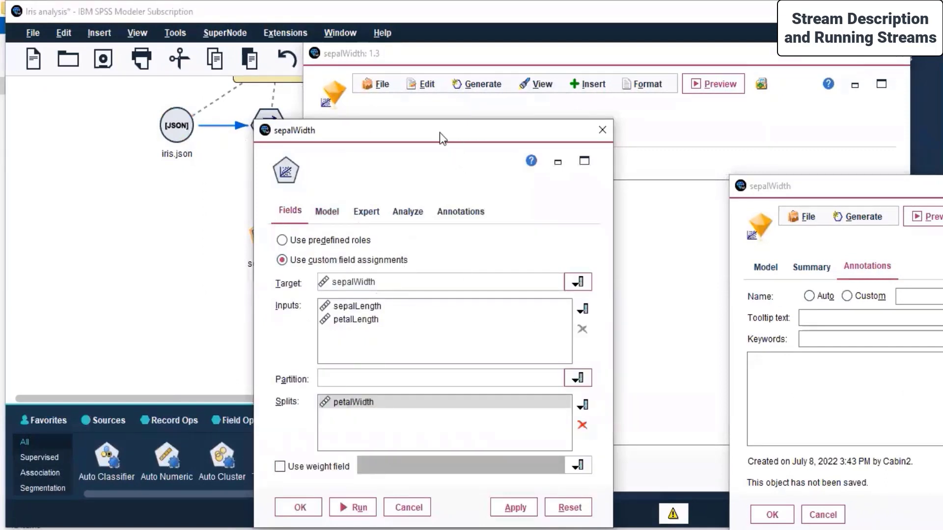
{"action": "left_click_drag", "start_coordinate": [440, 132], "coordinate": [167, 124]}
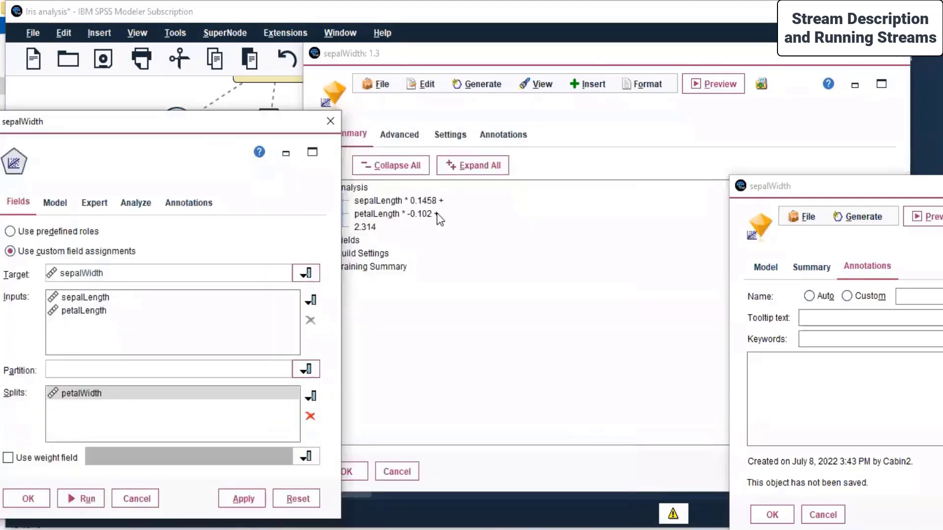
{"action": "left_click_drag", "start_coordinate": [527, 58], "coordinate": [572, 58]}
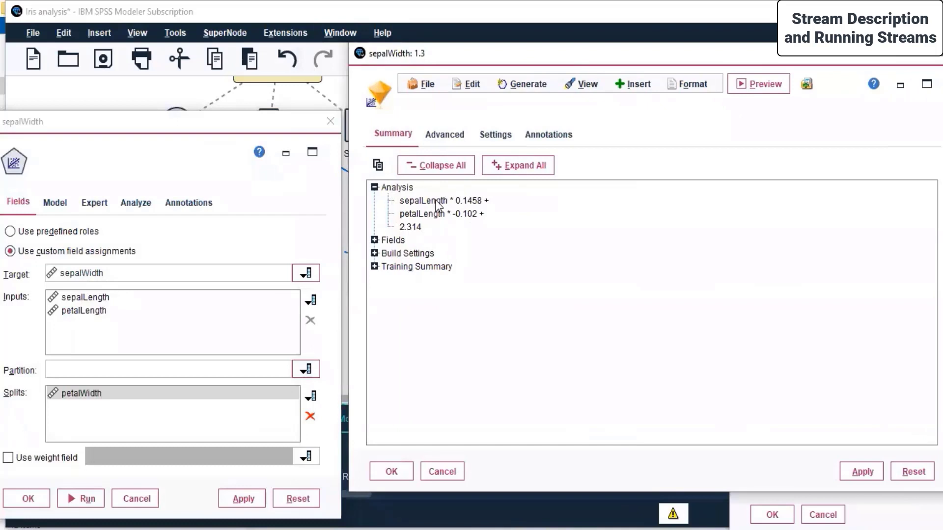
{"action": "left_click", "coordinate": [205, 125]}
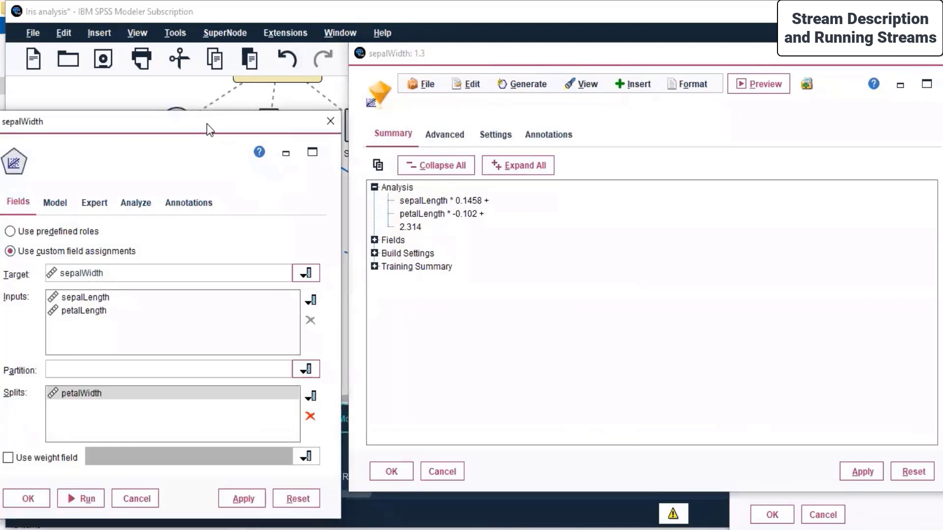
{"action": "left_click_drag", "start_coordinate": [207, 124], "coordinate": [217, 88]}
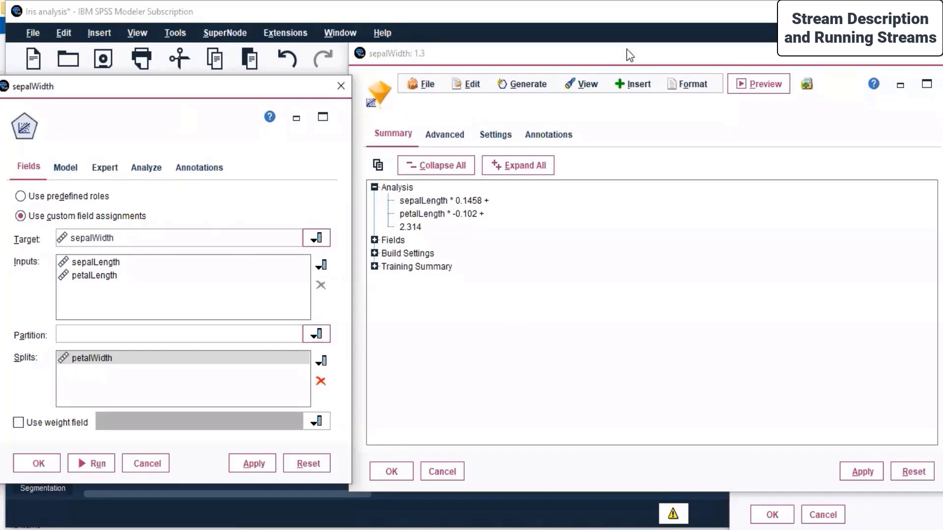
- Close the 1.3 split model, the regression node settings, and the sepalWidth nugget window
{"action": "left_click", "coordinate": [749, 64]}
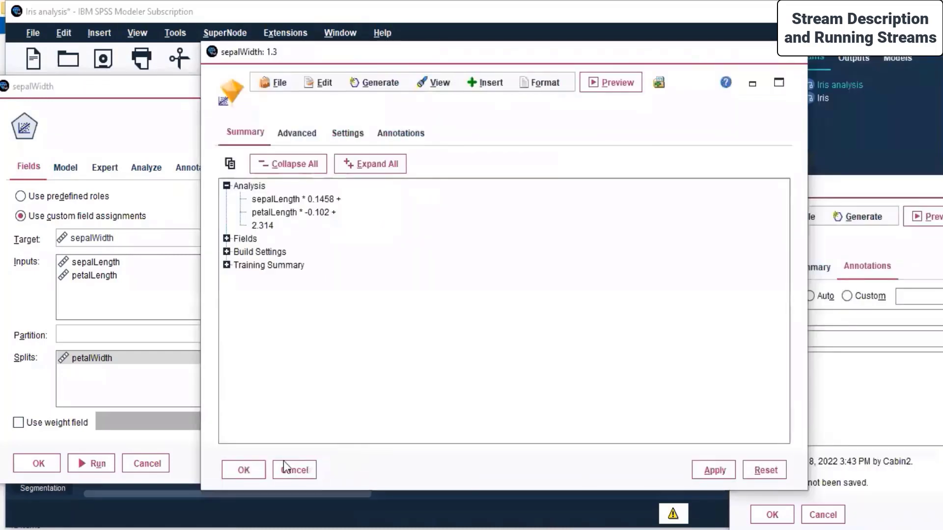
{"action": "left_click", "coordinate": [299, 470]}
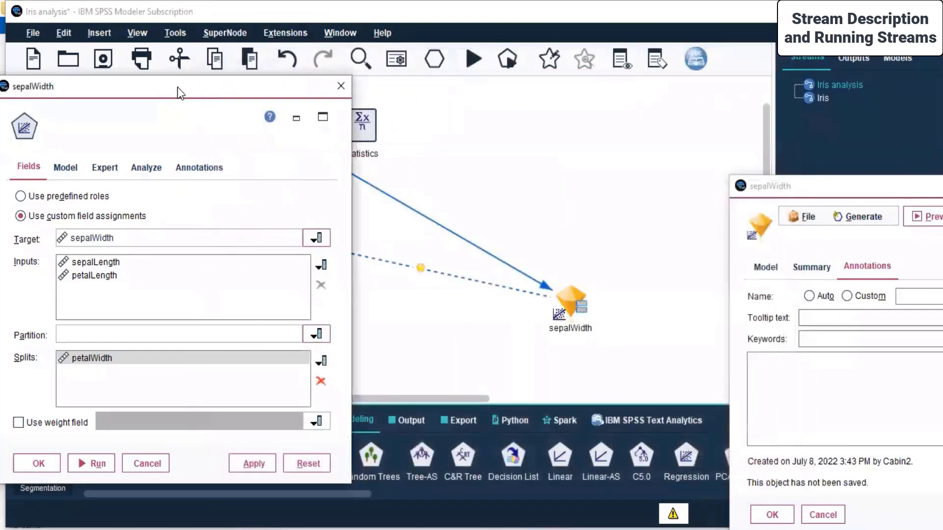
{"action": "left_click_drag", "start_coordinate": [178, 87], "coordinate": [316, 75]}
{"action": "left_click", "coordinate": [495, 75]}
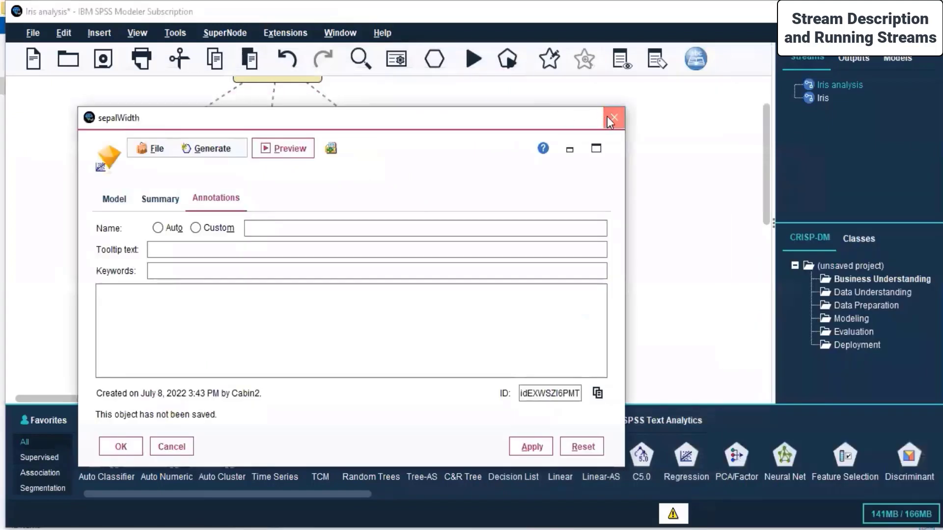
{"action": "left_click", "coordinate": [606, 119]}
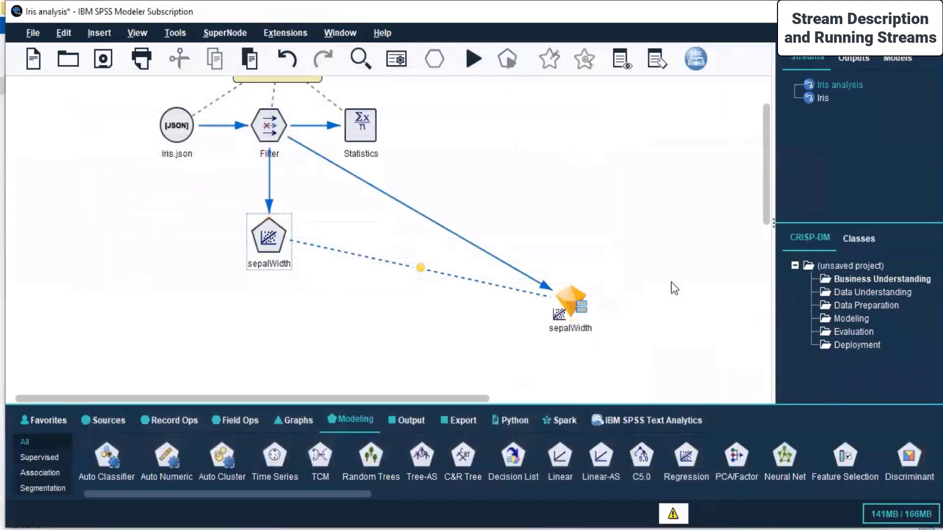
- Save the Iris analysis stream, and view the session's generated models and outputs
{"action": "left_click", "coordinate": [99, 63]}
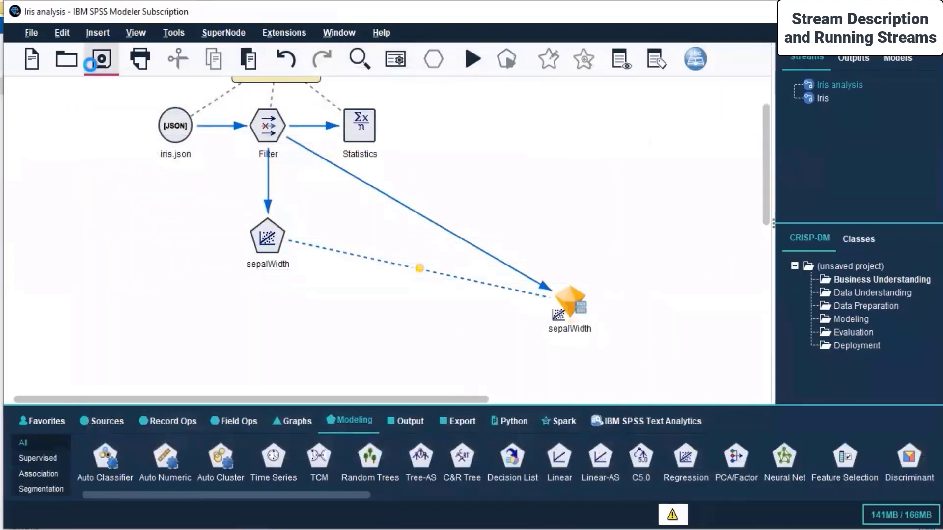
{"action": "left_click", "coordinate": [896, 60]}
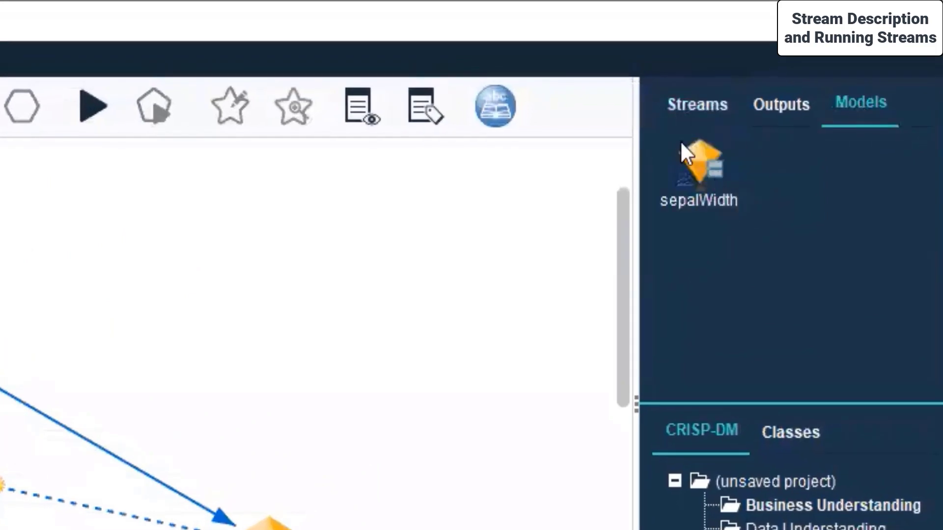
{"action": "left_click", "coordinate": [795, 106]}
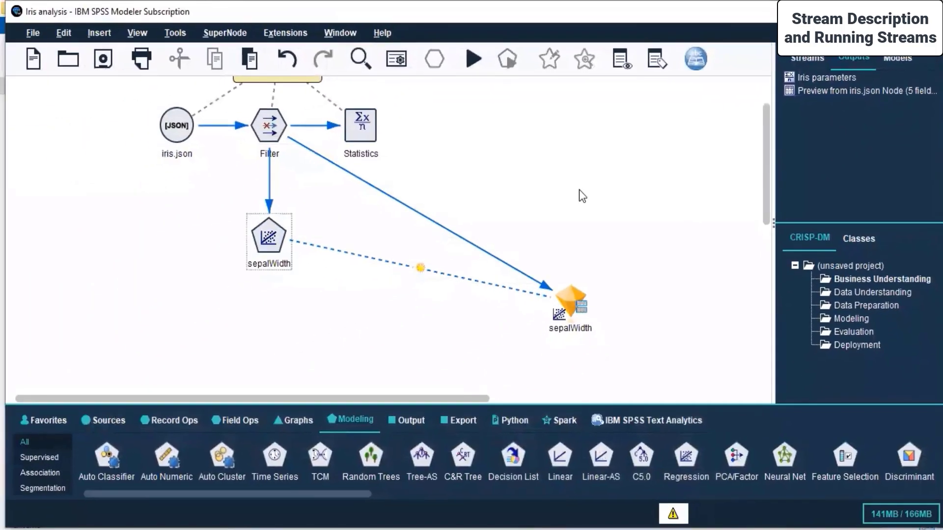
- Switch to the SPSS Modeller PDF and check the Streams topic on adding comments and annotations to nodes and streams
{"action": "scroll", "coordinate": [579, 191], "scroll_direction": "up", "scroll_amount": 3}
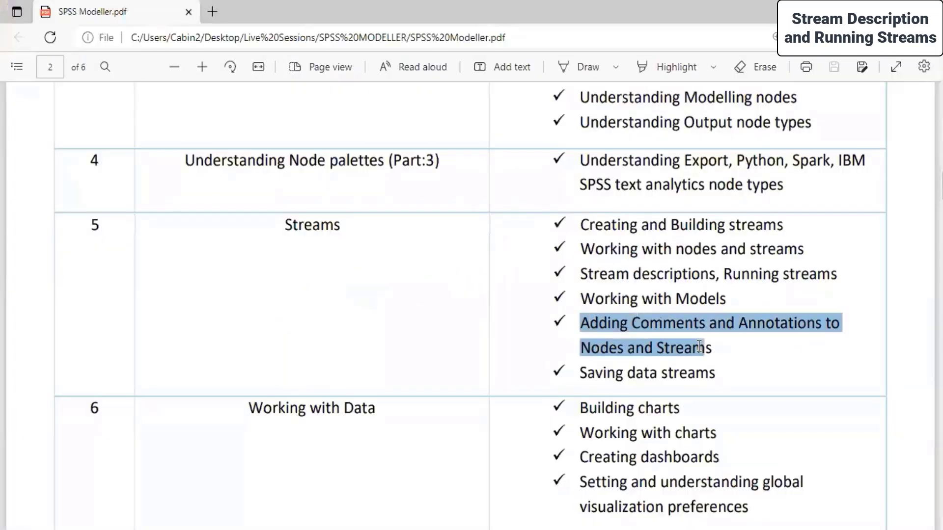
{"action": "left_click_drag", "start_coordinate": [699, 346], "coordinate": [703, 348]}
{"action": "left_click", "coordinate": [650, 373]}
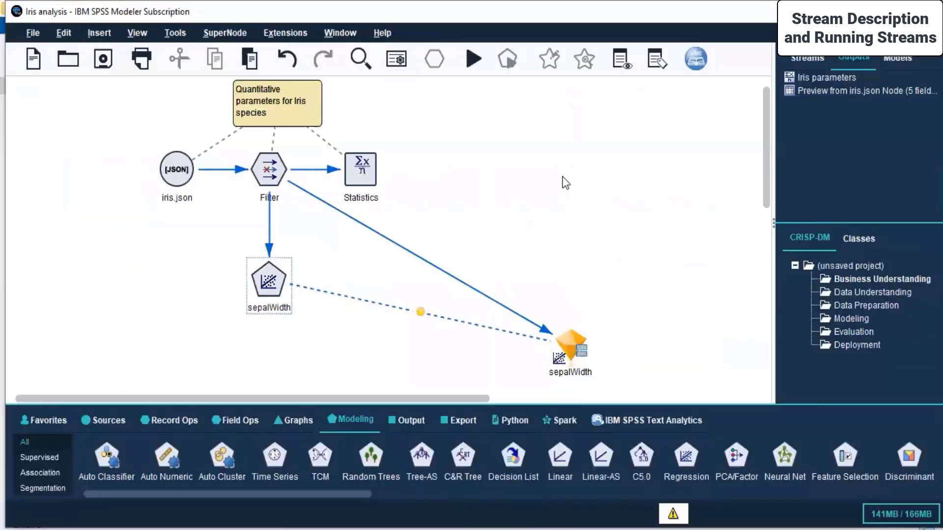
- Attach a new comment to the sepalWidth model nugget in the Iris analysis stream reading "Regression model equation for"
{"action": "right_click", "coordinate": [562, 177]}
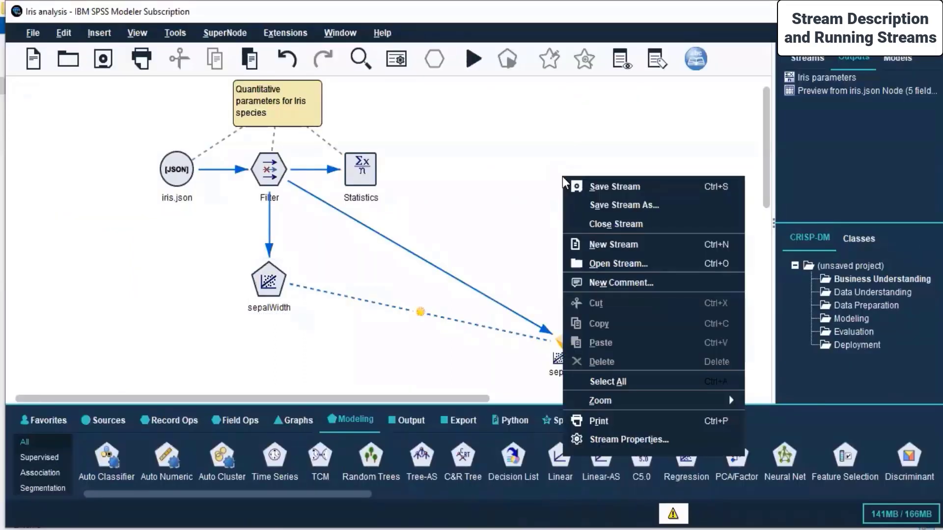
{"action": "left_click", "coordinate": [462, 184]}
{"action": "left_click", "coordinate": [575, 340]}
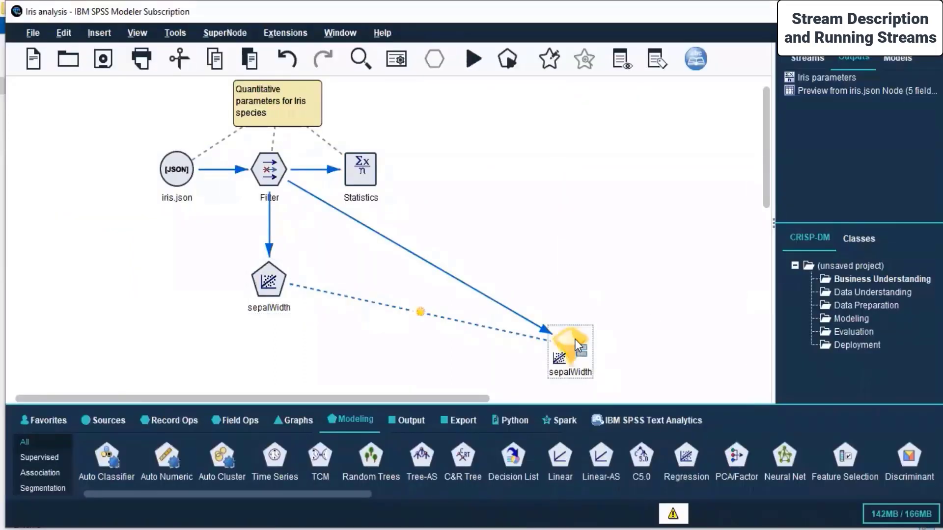
{"action": "right_click", "coordinate": [575, 340]}
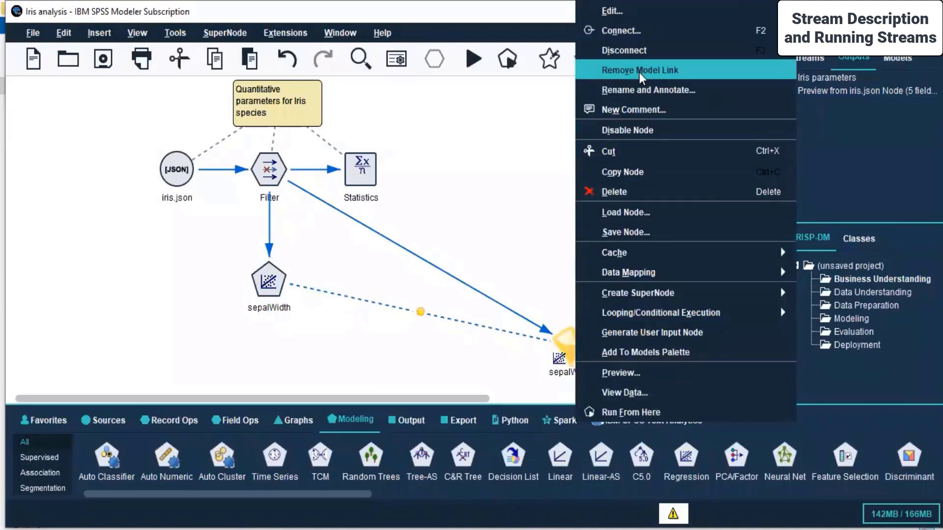
{"action": "left_click", "coordinate": [665, 114]}
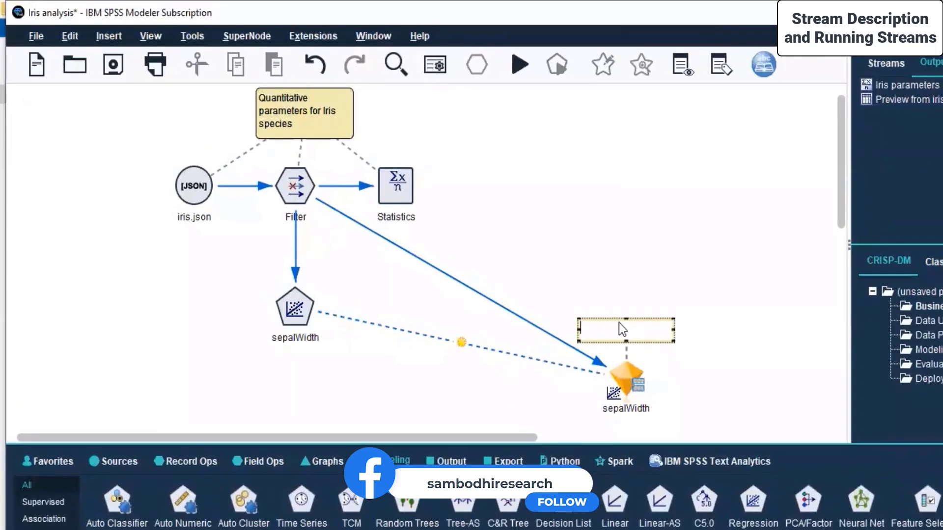
{"action": "type", "text": "Mo"}
{"action": "key", "text": "BackSpace"}
{"action": "key", "text": "BackSpace"}
{"action": "key", "text": "BackSpace"}
{"action": "key", "text": "BackSpace"}
{"action": "key", "text": "BackSpace"}
{"action": "type", "text": "gression model equation for"}
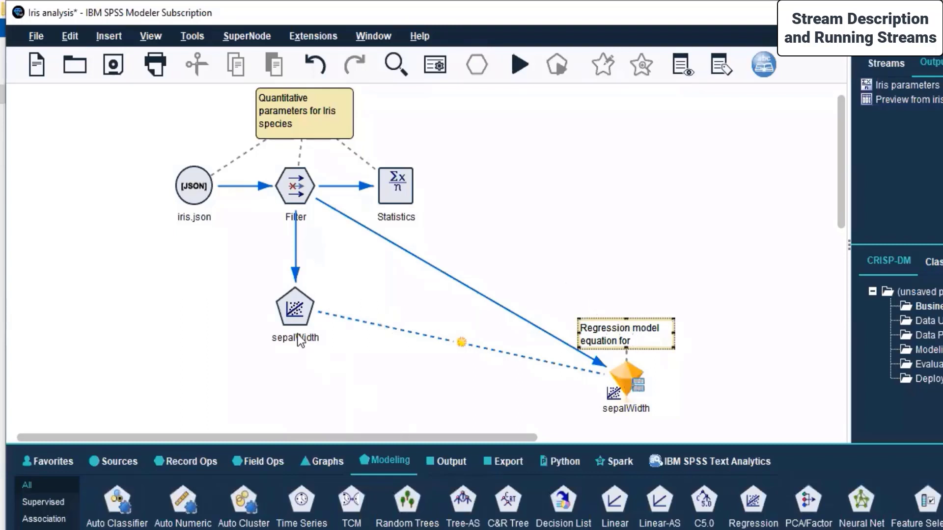
- Check the target field assigned in the sepalWidth regression node and close its settings
{"action": "left_click", "coordinate": [296, 312]}
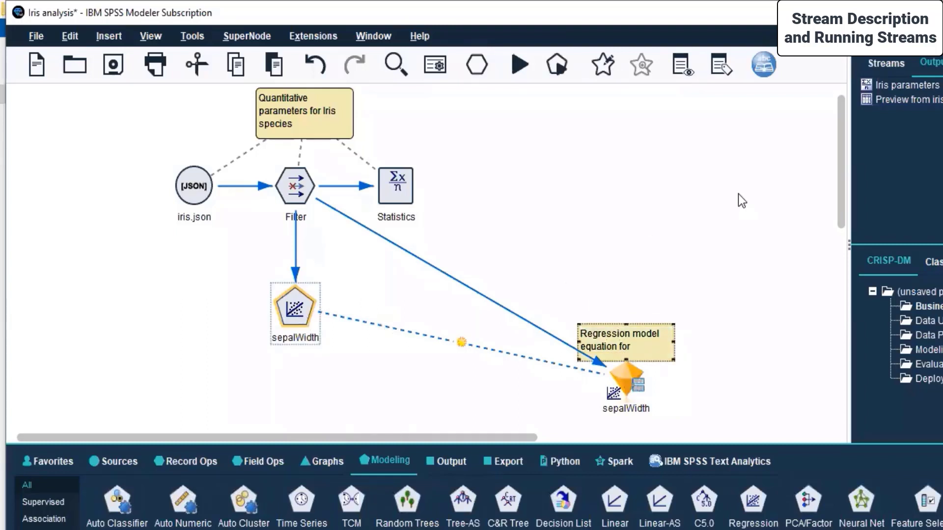
{"action": "right_click", "coordinate": [278, 319]}
{"action": "left_click", "coordinate": [448, 11]}
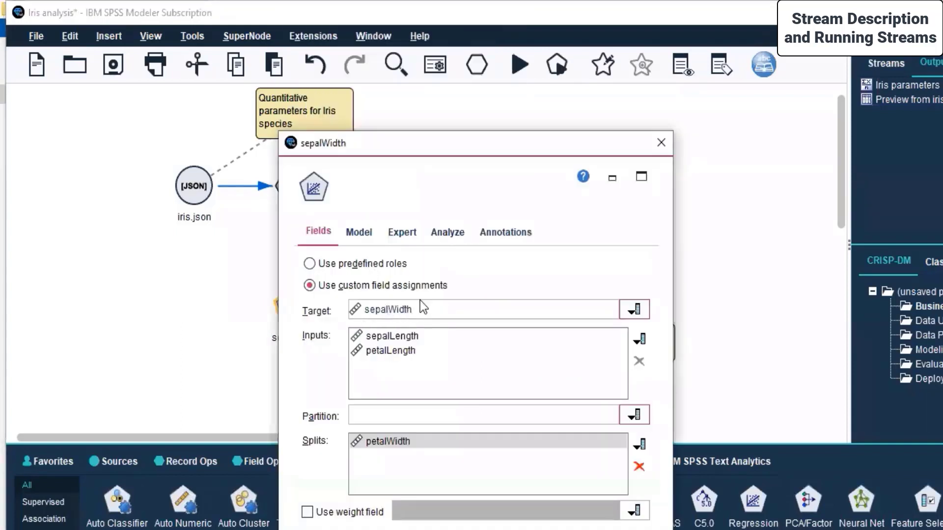
{"action": "left_click", "coordinate": [658, 144]}
- Extend the nugget's comment with the text "sepalwidth ="
{"action": "left_click", "coordinate": [640, 344]}
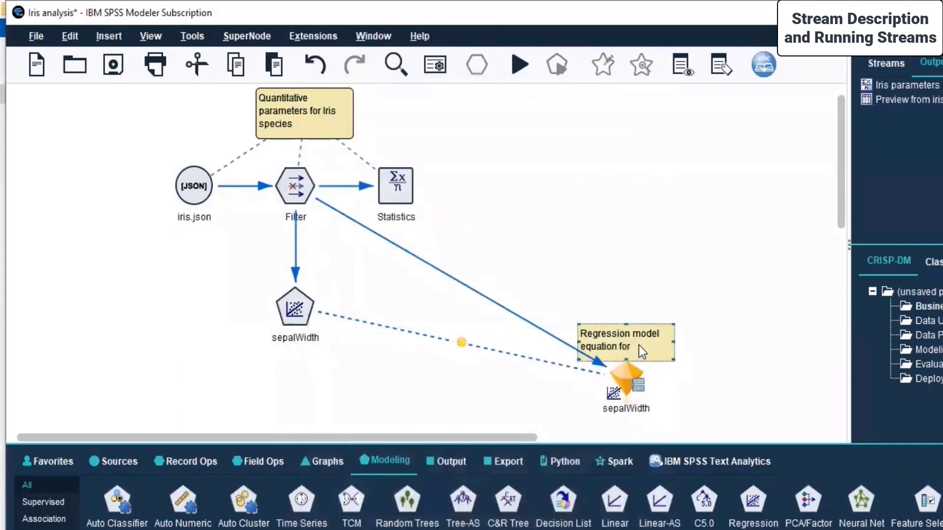
{"action": "double_click", "coordinate": [638, 345]}
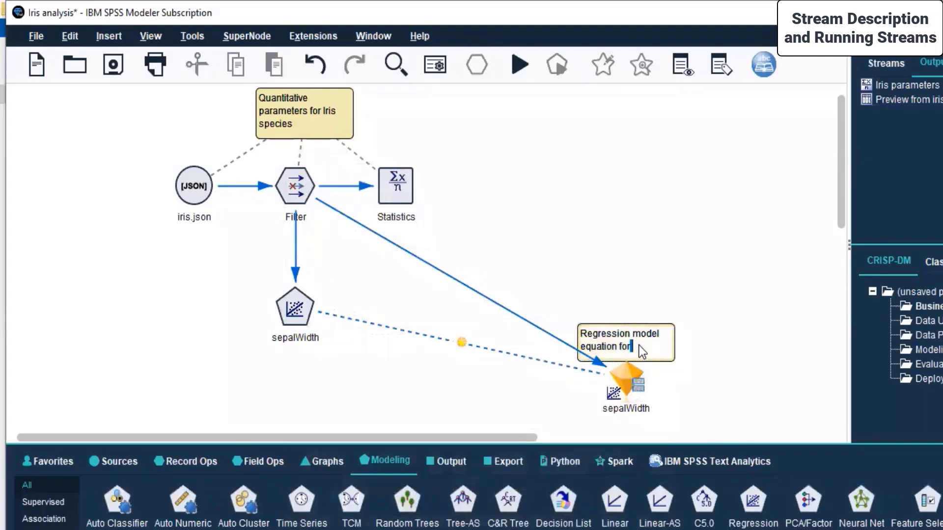
{"action": "type", "text": "sepalwidth ="}
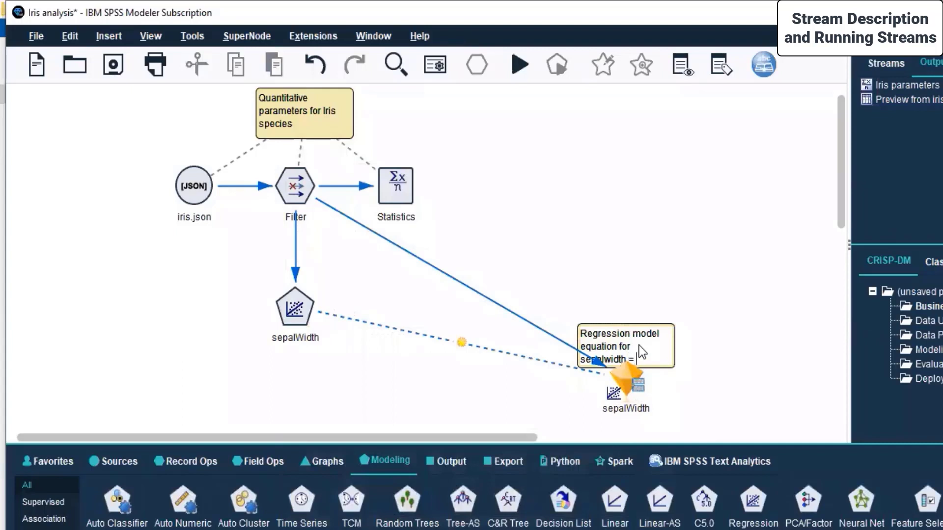
- Reopen the sepalWidth regression node's settings to check its input and split fields for the equation
{"action": "left_click", "coordinate": [291, 319]}
{"action": "right_click", "coordinate": [291, 321]}
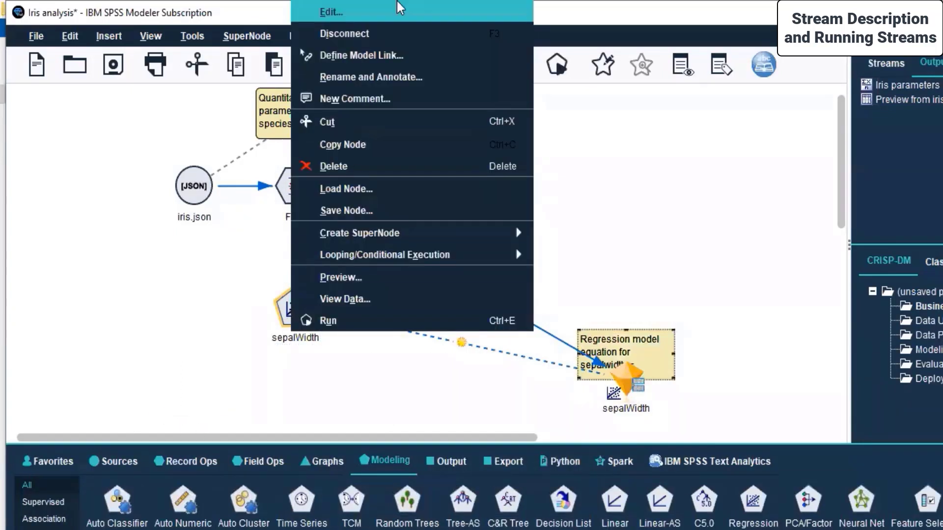
{"action": "left_click", "coordinate": [385, 5]}
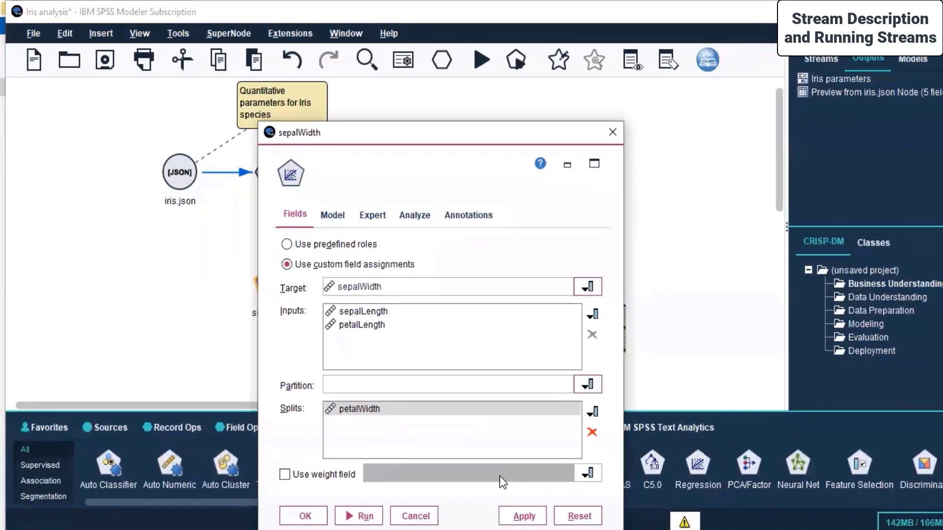
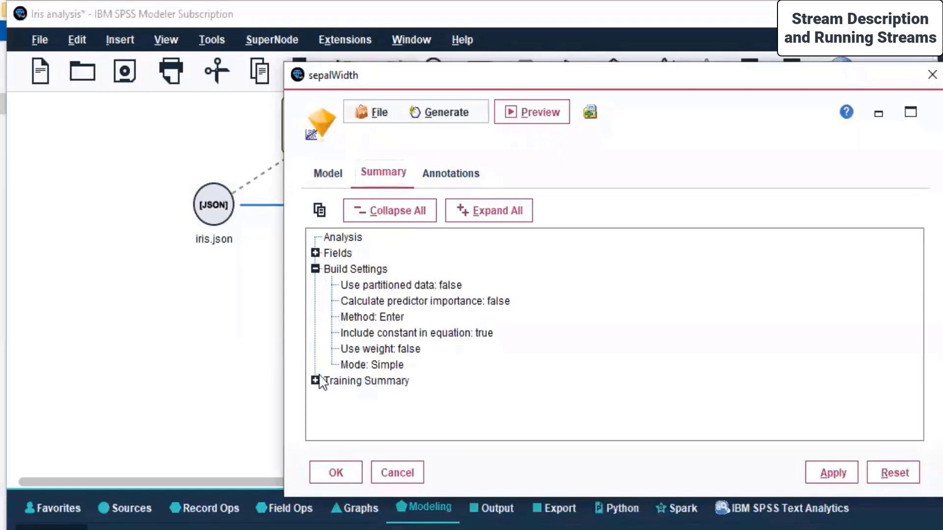
- Examine the sepalWidth nugget's training summary and its target, input and split fields in the model summary
{"action": "left_click", "coordinate": [315, 380]}
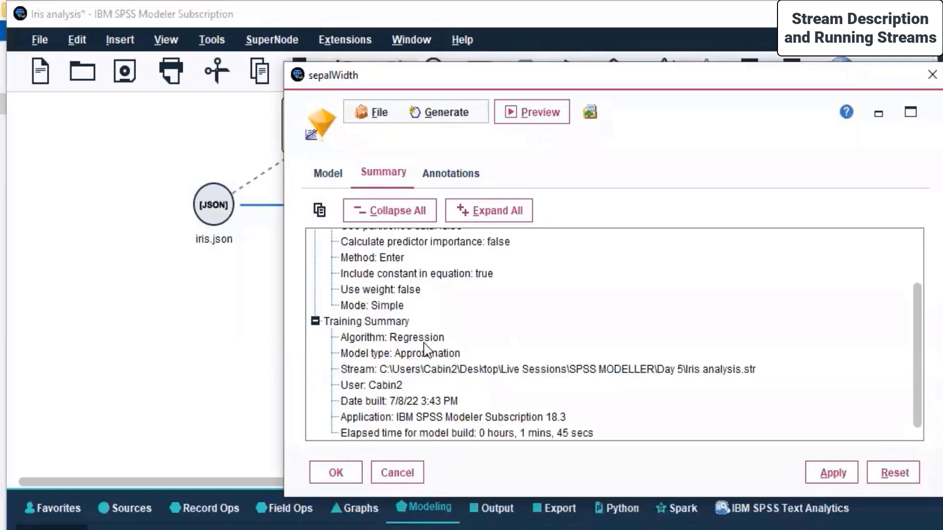
{"action": "scroll", "coordinate": [378, 289], "scroll_direction": "up", "scroll_amount": 3}
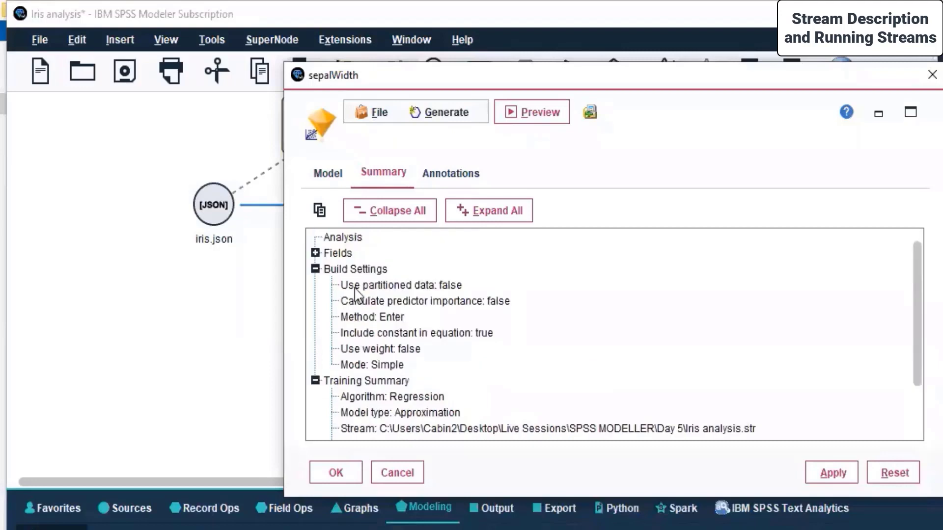
{"action": "left_click", "coordinate": [316, 253]}
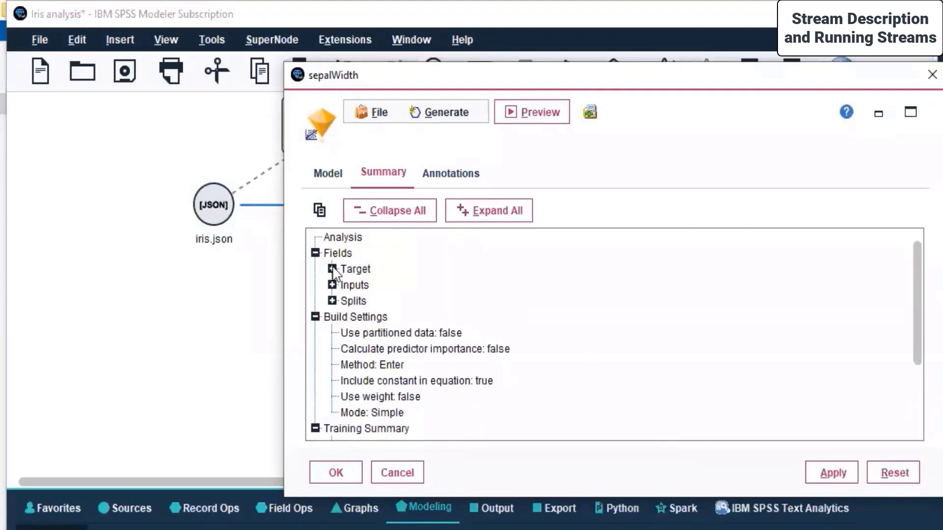
{"action": "left_click", "coordinate": [332, 269]}
{"action": "left_click", "coordinate": [333, 301]}
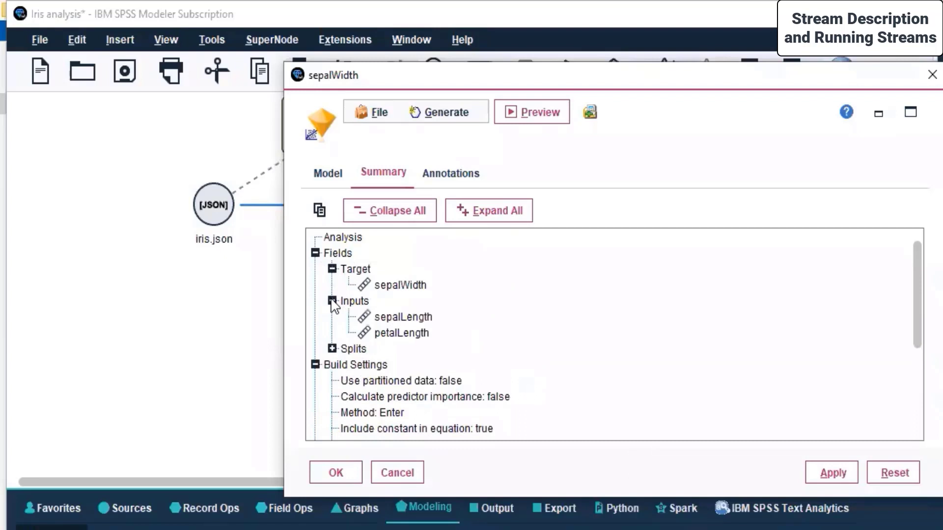
{"action": "left_click", "coordinate": [332, 348]}
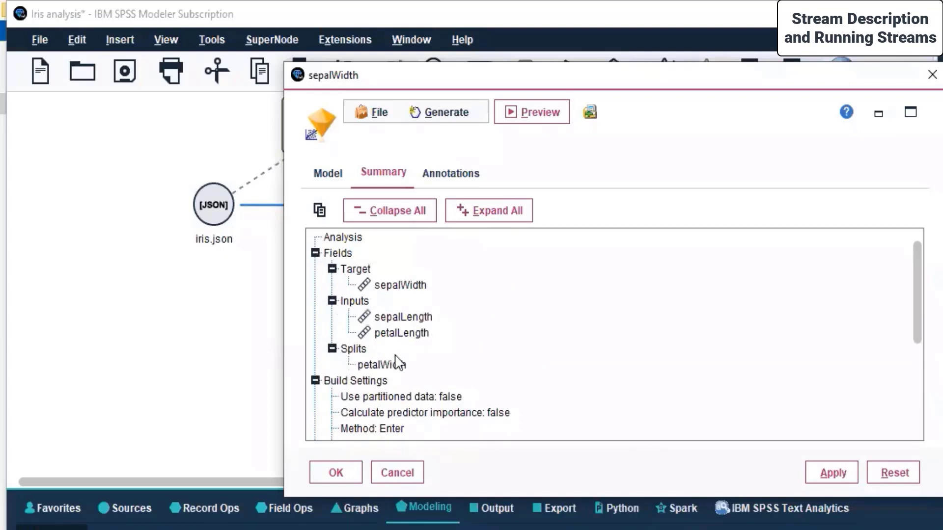
{"action": "scroll", "coordinate": [398, 363], "scroll_direction": "down", "scroll_amount": 2}
{"action": "left_click", "coordinate": [315, 282]}
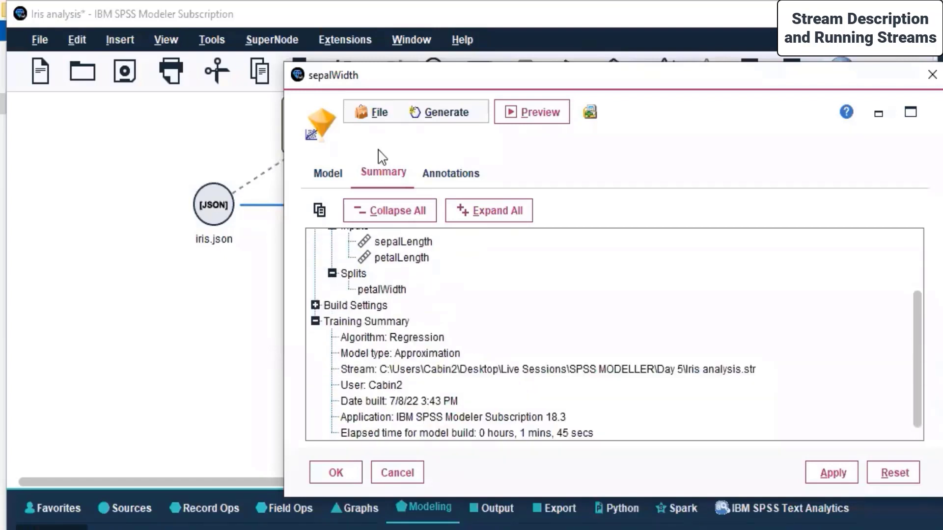
- Compare the sepalWidth nugget's split-model table with the fields in its summary, and close the nugget
{"action": "left_click", "coordinate": [326, 178]}
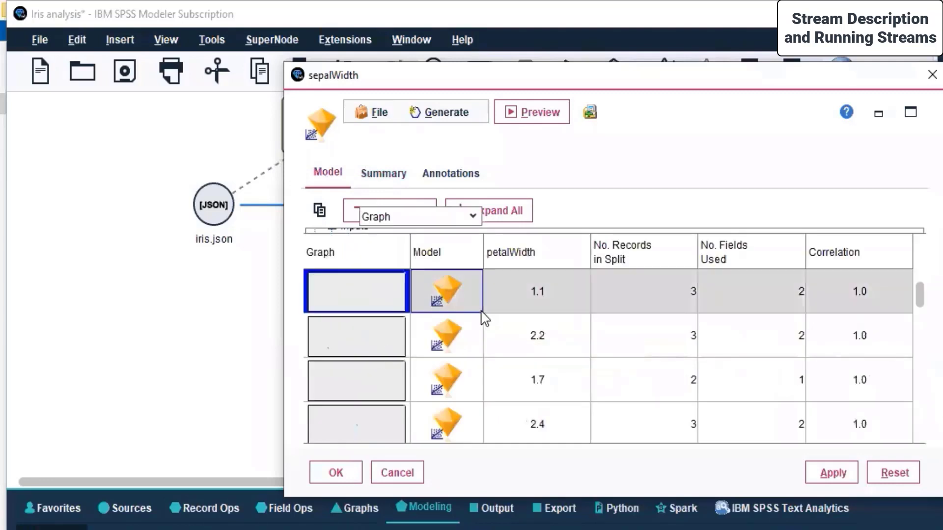
{"action": "left_click_drag", "start_coordinate": [483, 75], "coordinate": [392, 58]}
{"action": "left_click", "coordinate": [291, 155]}
{"action": "scroll", "coordinate": [241, 260], "scroll_direction": "up", "scroll_amount": 3}
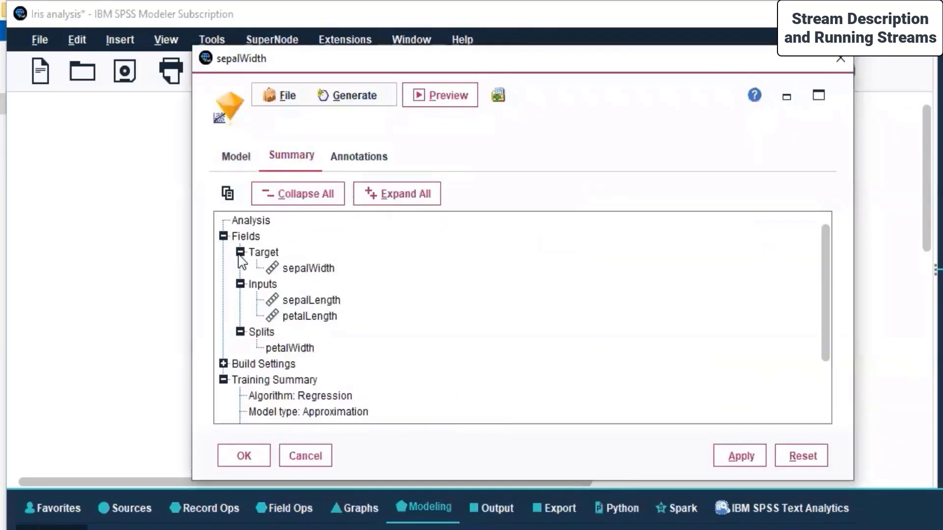
{"action": "left_click", "coordinate": [224, 236]}
{"action": "left_click", "coordinate": [223, 267]}
{"action": "left_click", "coordinate": [237, 156]}
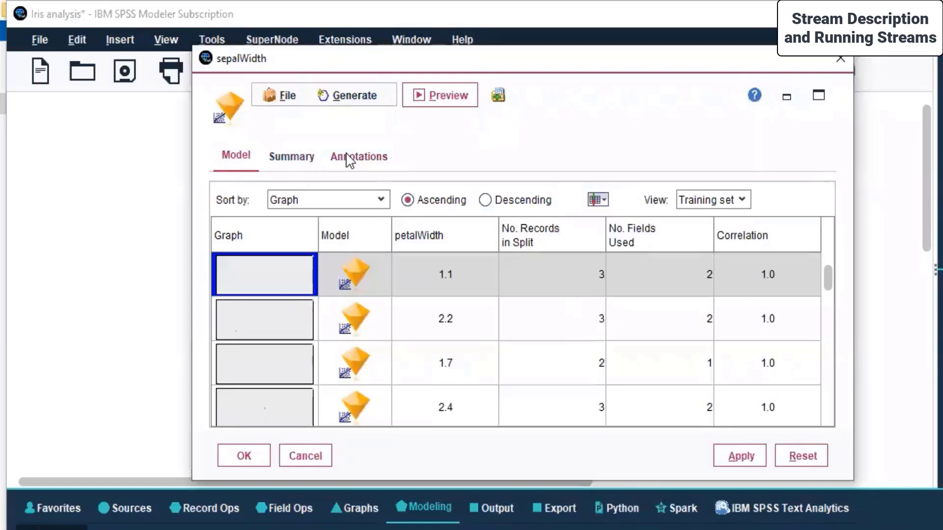
{"action": "left_click", "coordinate": [291, 156]}
{"action": "left_click", "coordinate": [222, 236]}
{"action": "left_click", "coordinate": [240, 251]}
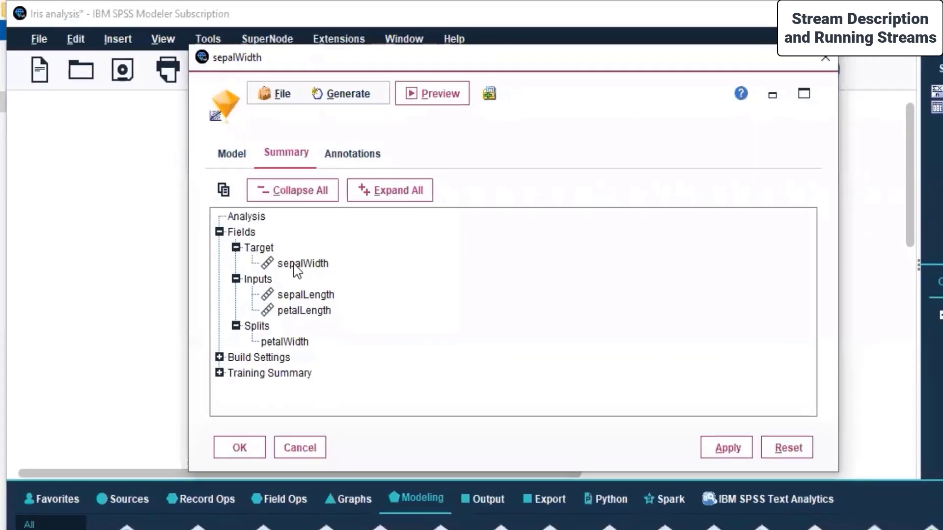
{"action": "left_click", "coordinate": [299, 447]}
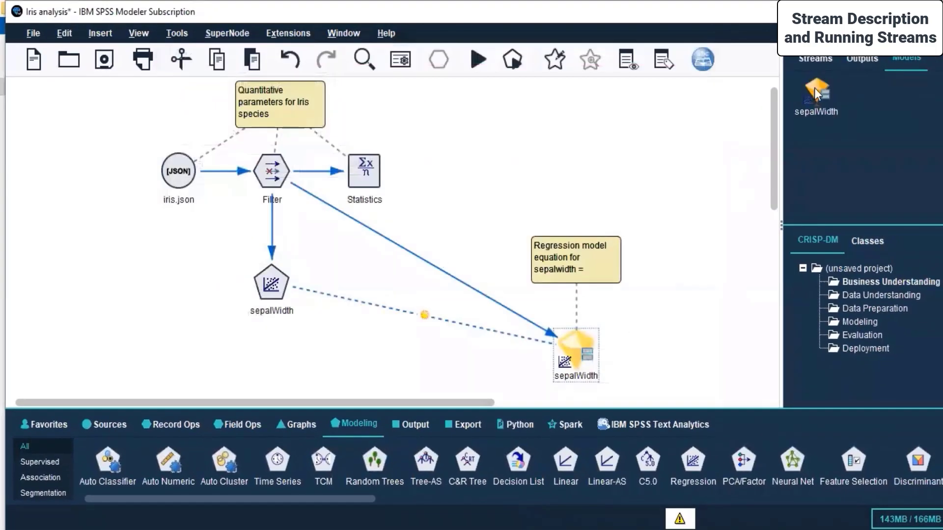
- Reopen the sepalWidth nugget from the canvas and inspect its table of split models
{"action": "right_click", "coordinate": [636, 352]}
{"action": "left_click", "coordinate": [602, 310]}
{"action": "double_click", "coordinate": [570, 342]}
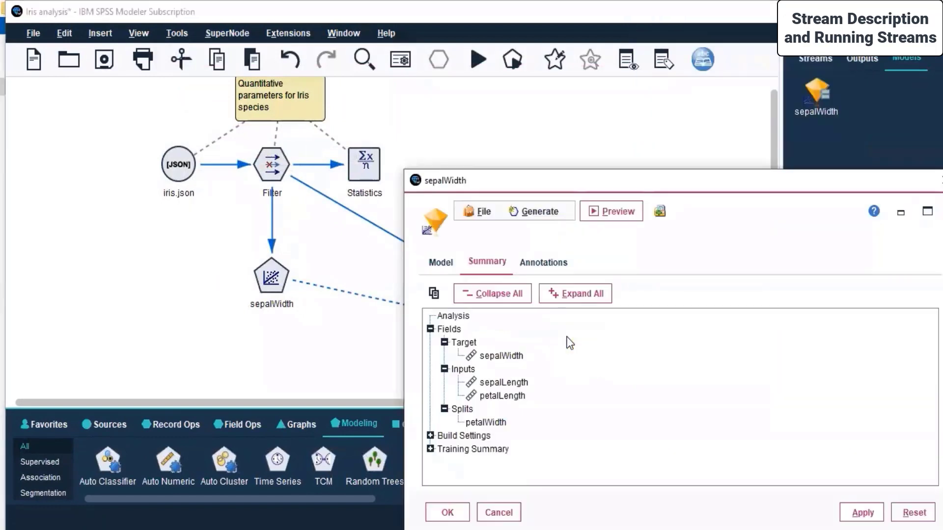
{"action": "left_click_drag", "start_coordinate": [570, 179], "coordinate": [444, 33]}
{"action": "left_click", "coordinate": [313, 114]}
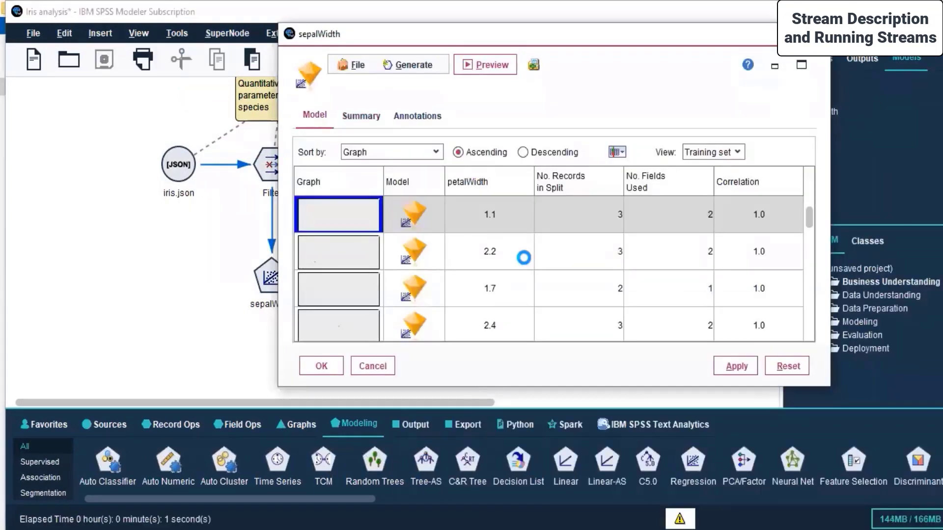
{"action": "left_click", "coordinate": [450, 236]}
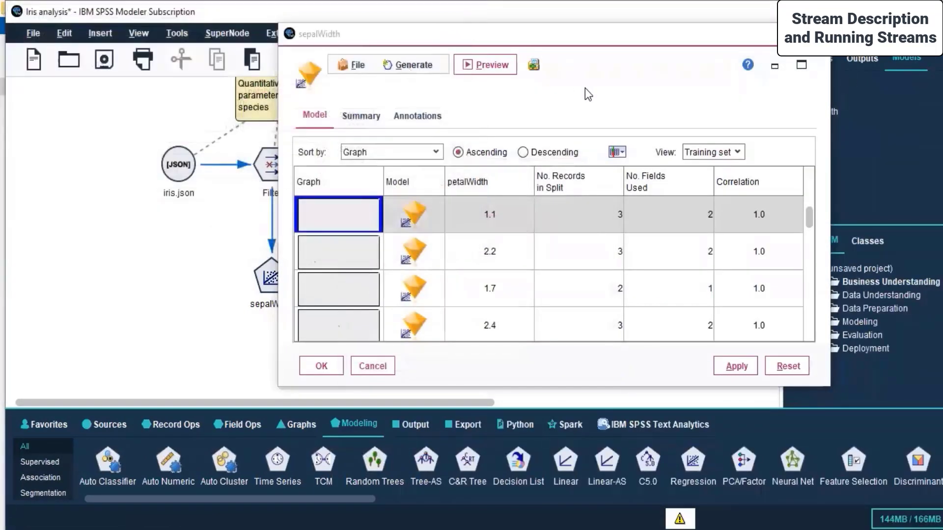
{"action": "left_click", "coordinate": [362, 116]}
{"action": "left_click", "coordinate": [314, 116]}
- Sort the nugget's split models by Model, by Graph and finally by petalWidth to review them
{"action": "left_click", "coordinate": [392, 152]}
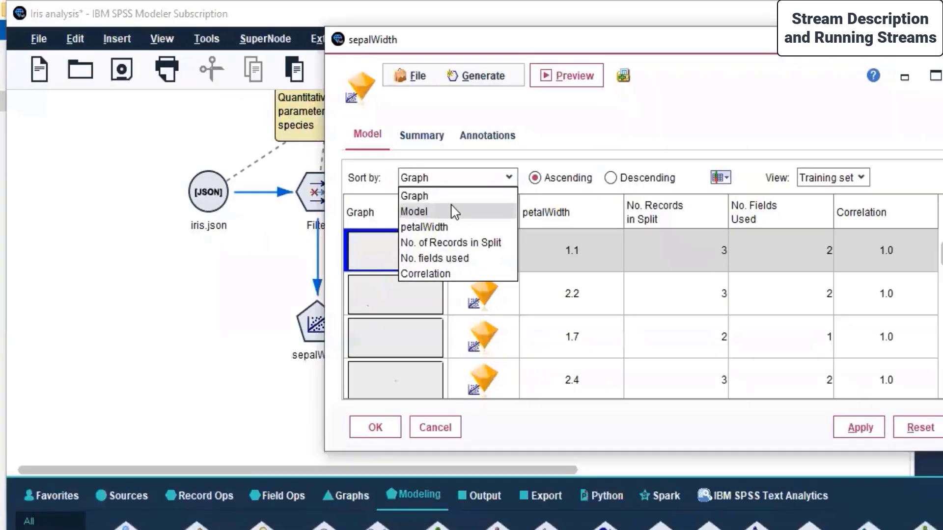
{"action": "left_click", "coordinate": [389, 182]}
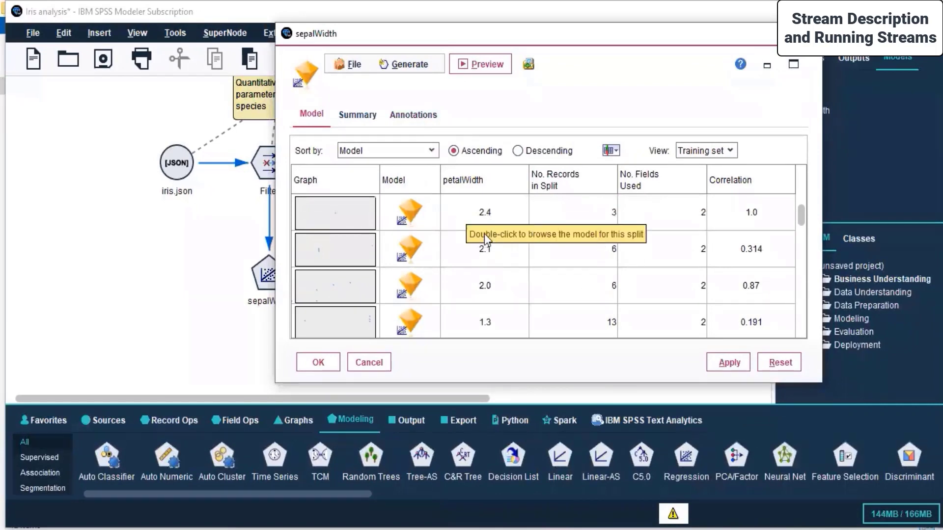
{"action": "scroll", "coordinate": [484, 235], "scroll_direction": "down", "scroll_amount": 3}
{"action": "scroll", "coordinate": [484, 234], "scroll_direction": "up", "scroll_amount": 3}
{"action": "left_click", "coordinate": [390, 151]}
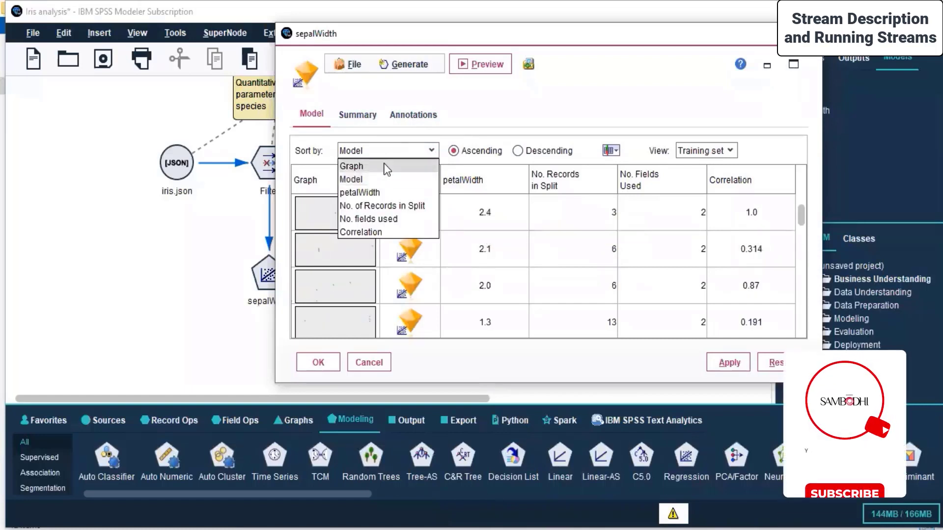
{"action": "left_click", "coordinate": [385, 166]}
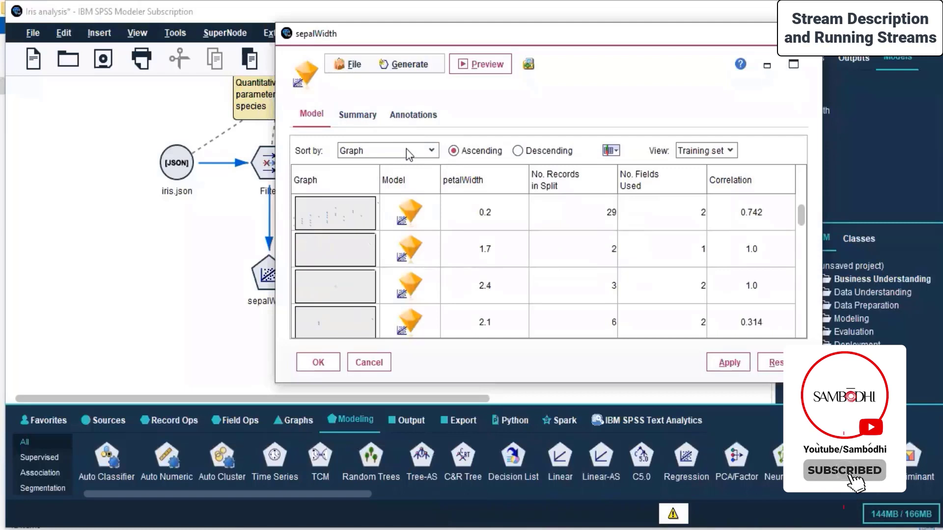
{"action": "left_click", "coordinate": [405, 148]}
{"action": "left_click", "coordinate": [382, 192]}
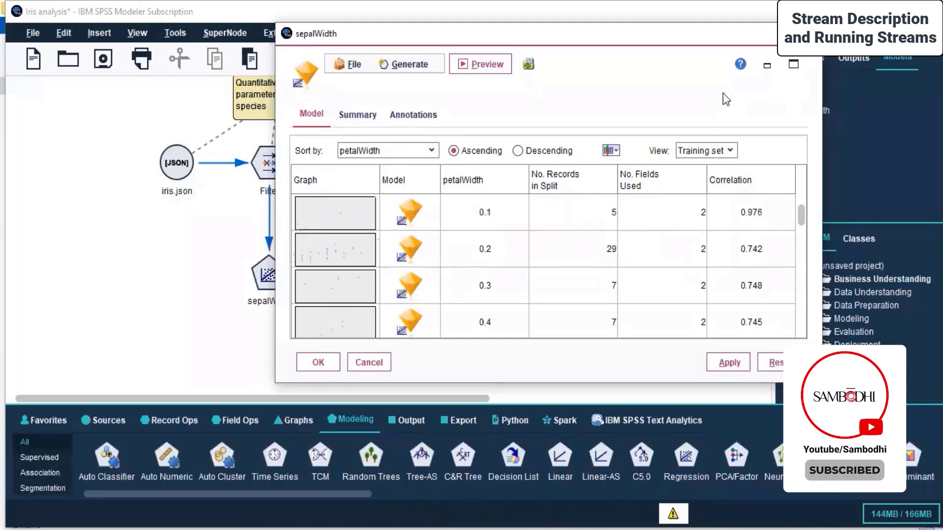
- Read through the nugget's fully expanded summary and its annotations, and close the nugget
{"action": "left_click", "coordinate": [368, 116]}
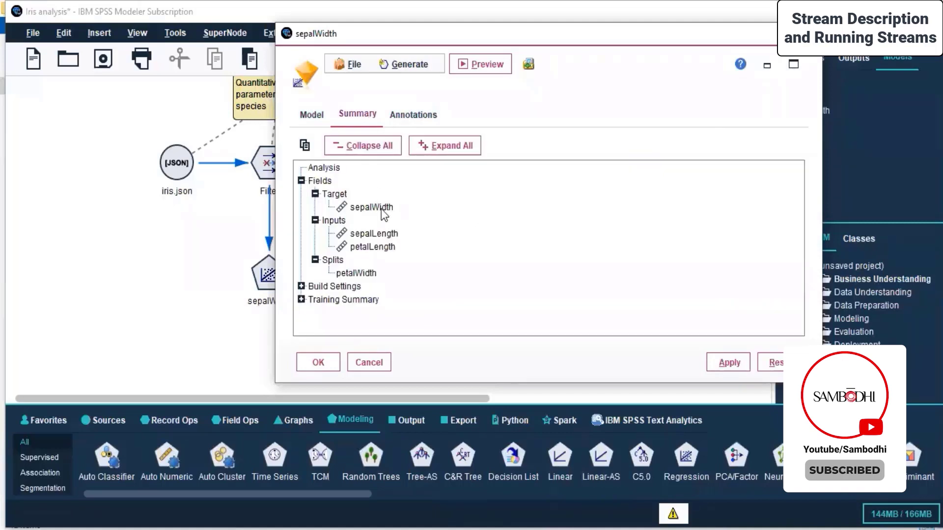
{"action": "left_click", "coordinate": [301, 181]}
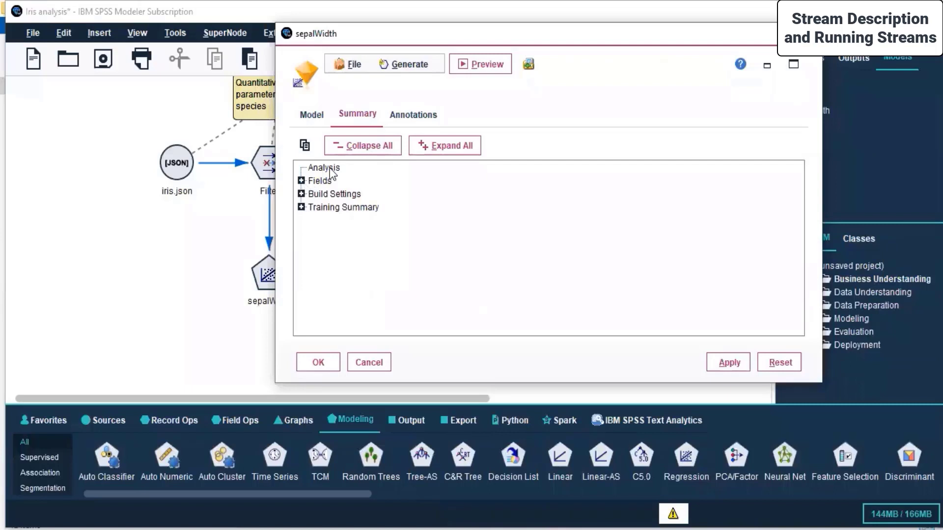
{"action": "left_click", "coordinate": [421, 149]}
{"action": "scroll", "coordinate": [404, 212], "scroll_direction": "down", "scroll_amount": 5}
{"action": "scroll", "coordinate": [405, 215], "scroll_direction": "up", "scroll_amount": 5}
{"action": "left_click", "coordinate": [401, 116]}
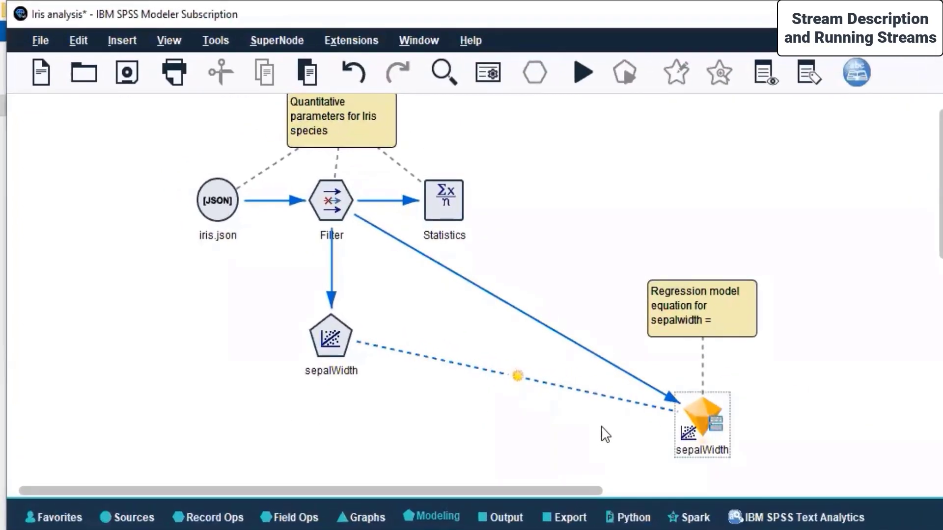
- Complete the nugget's comment with the equation "2.34 -0.102*petallength + 0.208*sepalwidth" after the equals sign
{"action": "left_click", "coordinate": [716, 320]}
{"action": "left_click", "coordinate": [717, 320]}
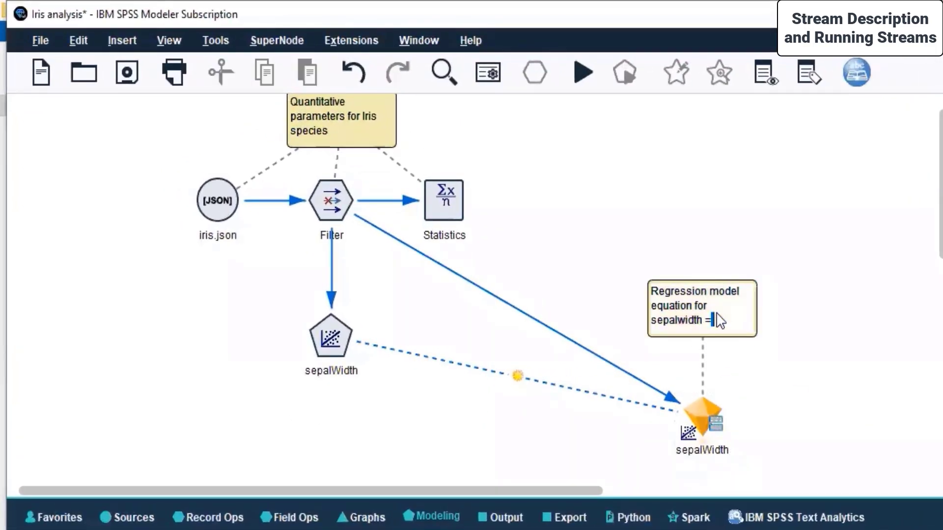
{"action": "type", "text": "2.34 -0.102"}
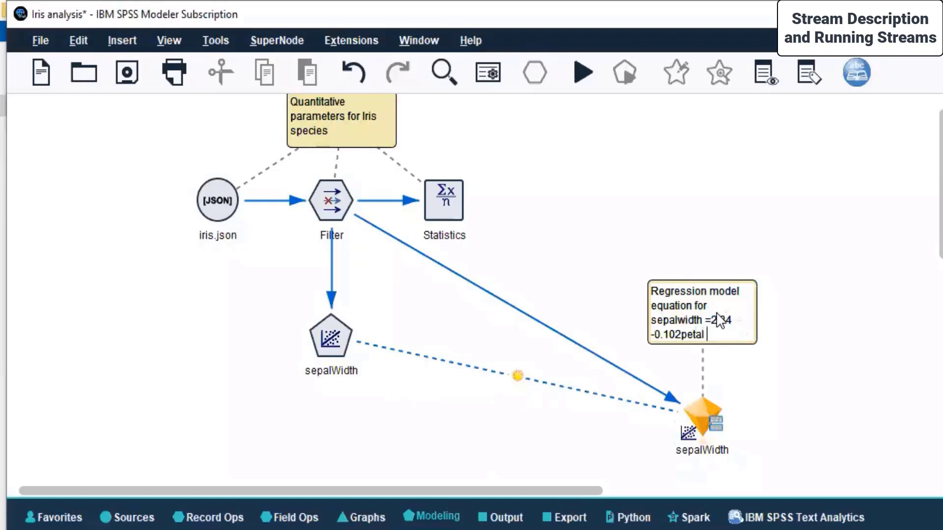
{"action": "type", "text": "petallength + 0.208"}
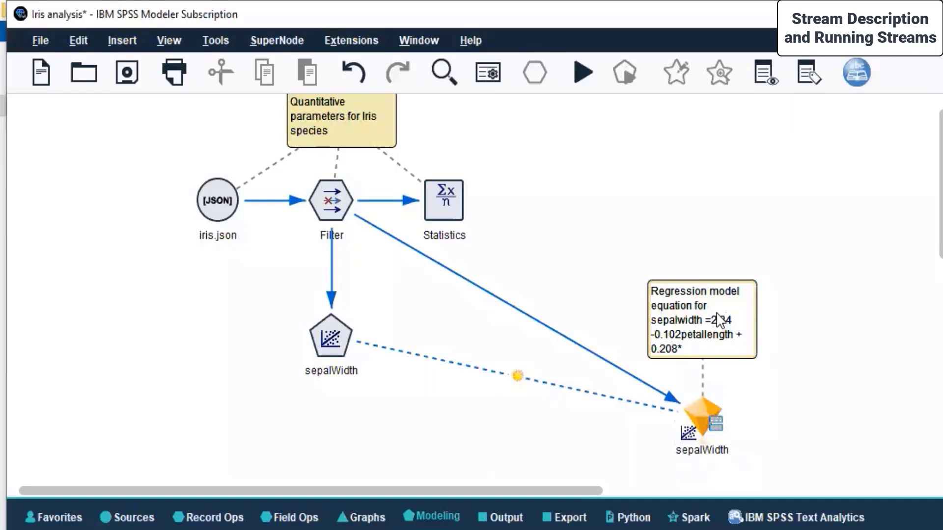
{"action": "type", "text": "*se"}
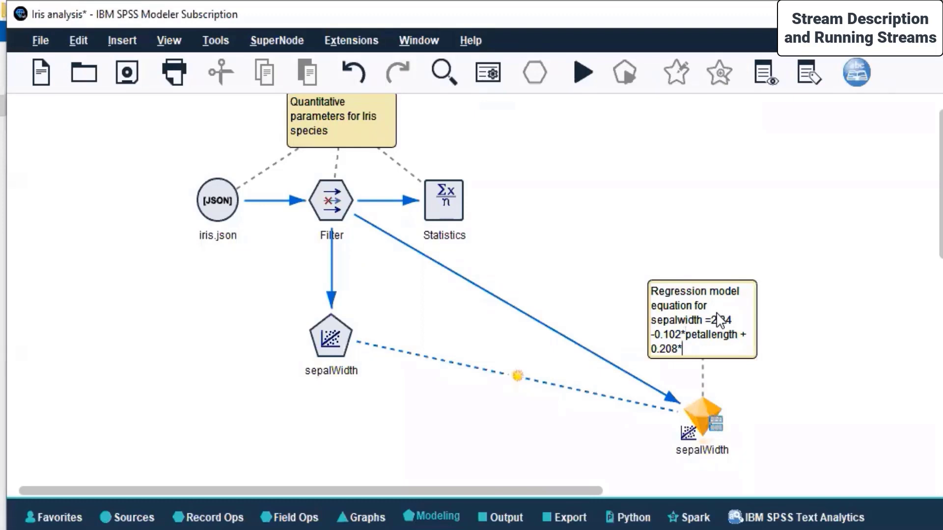
{"action": "type", "text": "palwidth"}
{"action": "left_click", "coordinate": [684, 164]}
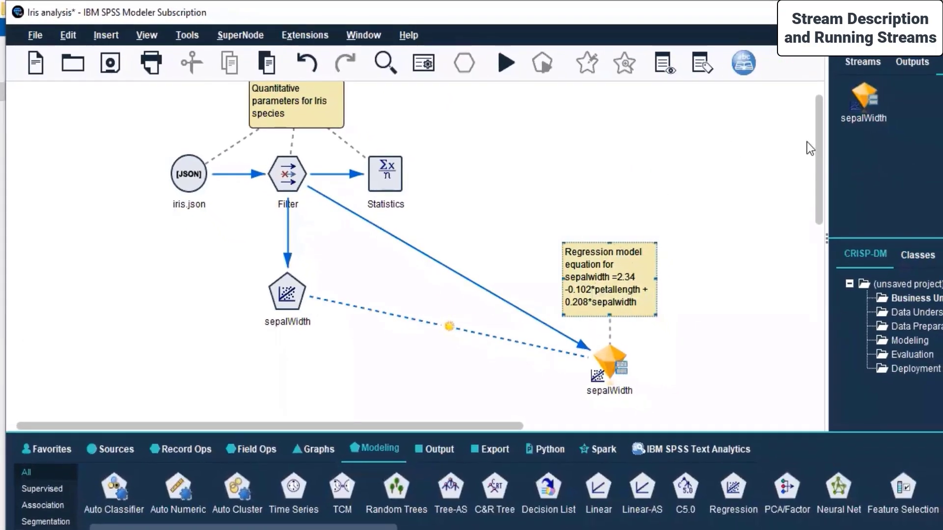
- Reopen the sepalWidth nugget on the canvas to check its summary, and close it
{"action": "right_click", "coordinate": [869, 94]}
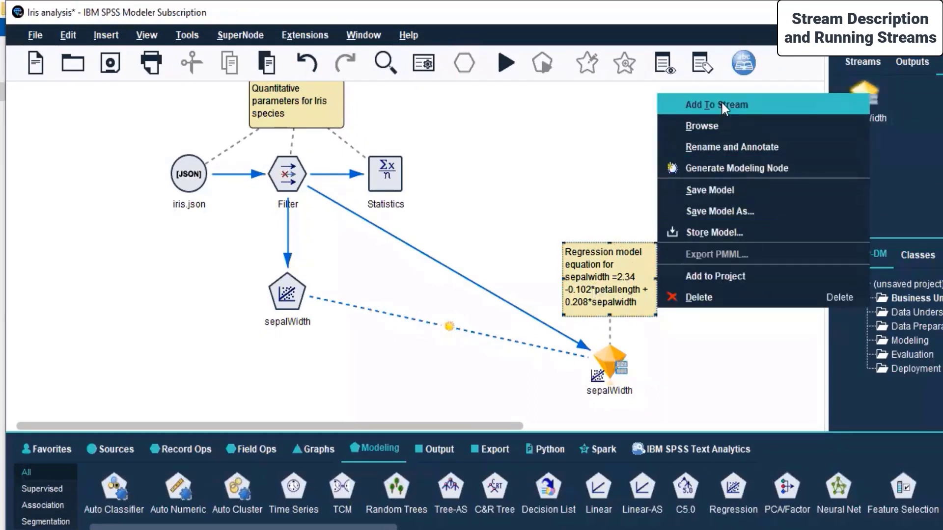
{"action": "left_click", "coordinate": [558, 118]}
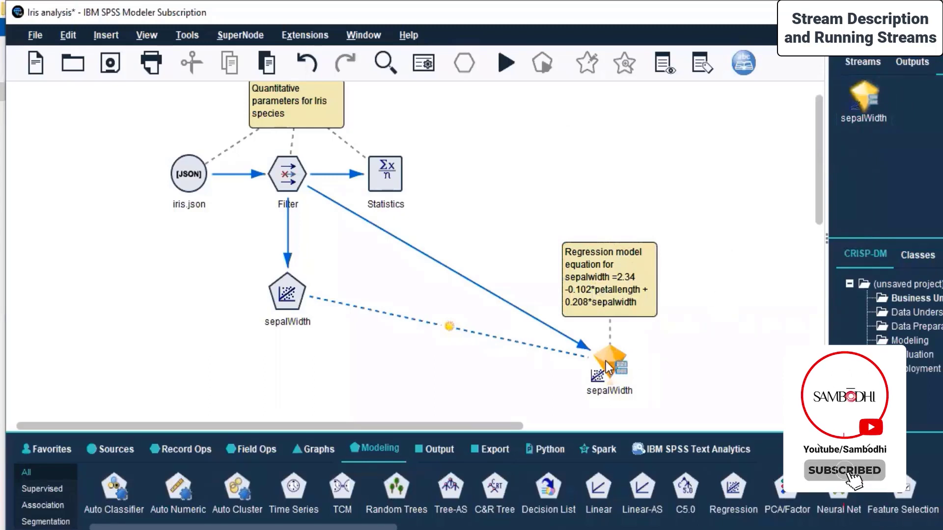
{"action": "left_click", "coordinate": [598, 386]}
{"action": "double_click", "coordinate": [598, 386]}
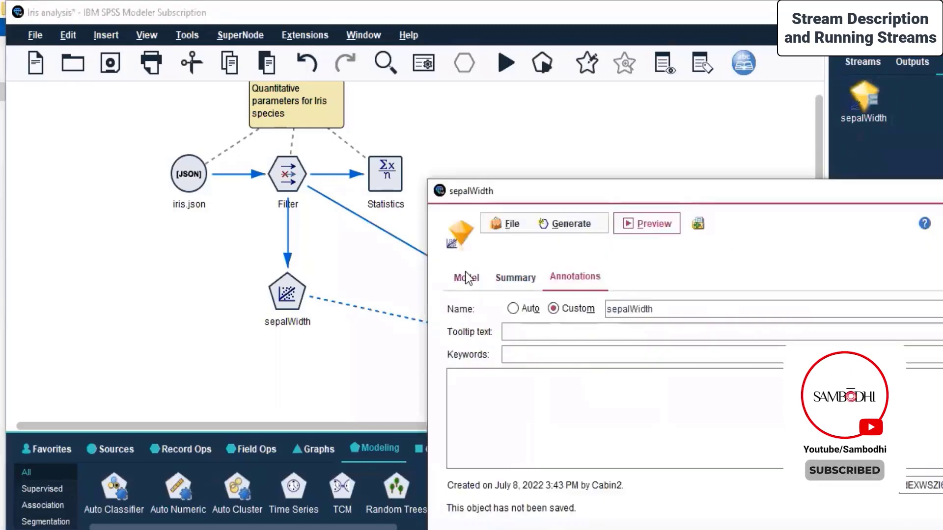
{"action": "left_click", "coordinate": [505, 277]}
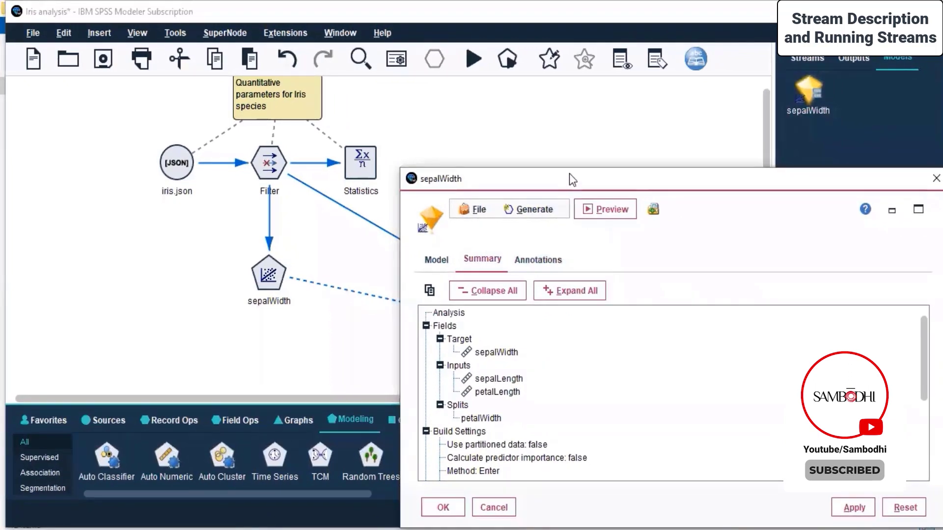
{"action": "left_click_drag", "start_coordinate": [570, 173], "coordinate": [329, 58]}
{"action": "left_click", "coordinate": [684, 63]}
- Run the sepalWidth regression modeling node again and display the list of open streams
{"action": "left_click", "coordinate": [270, 276]}
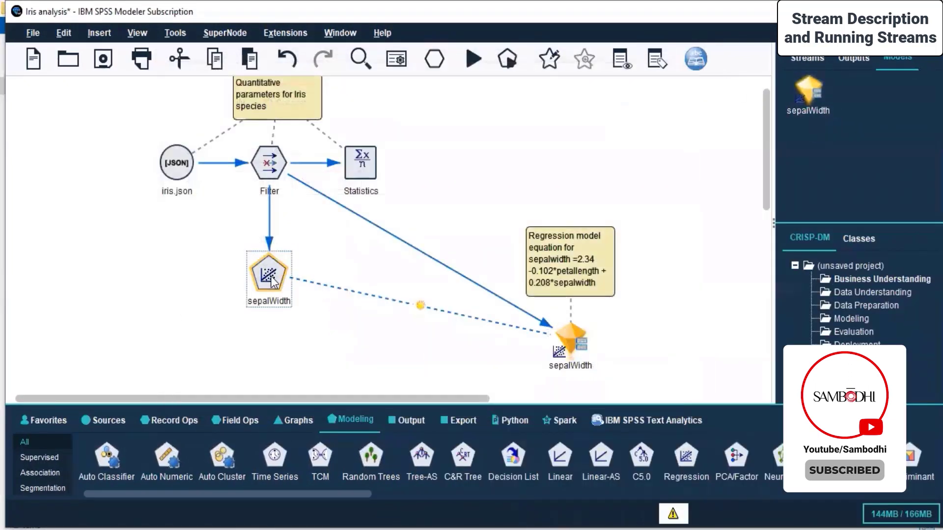
{"action": "right_click", "coordinate": [276, 276]}
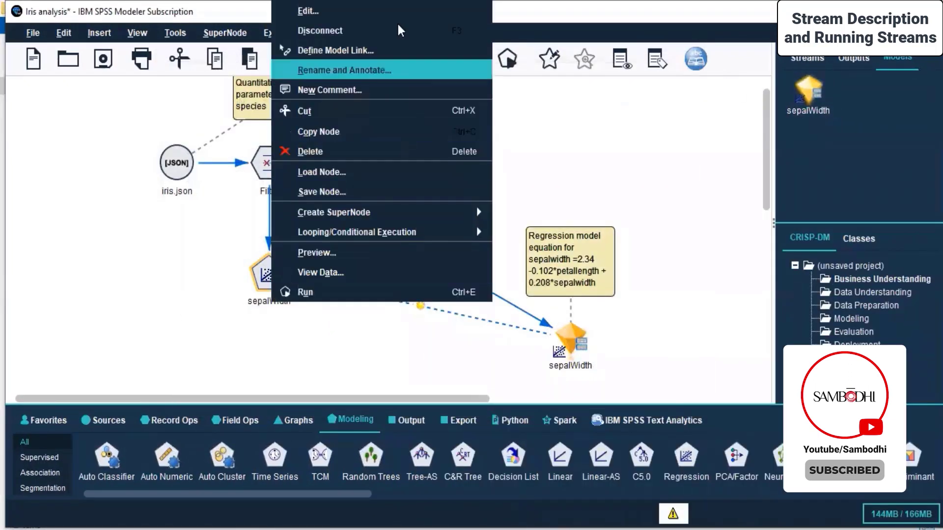
{"action": "left_click", "coordinate": [376, 294]}
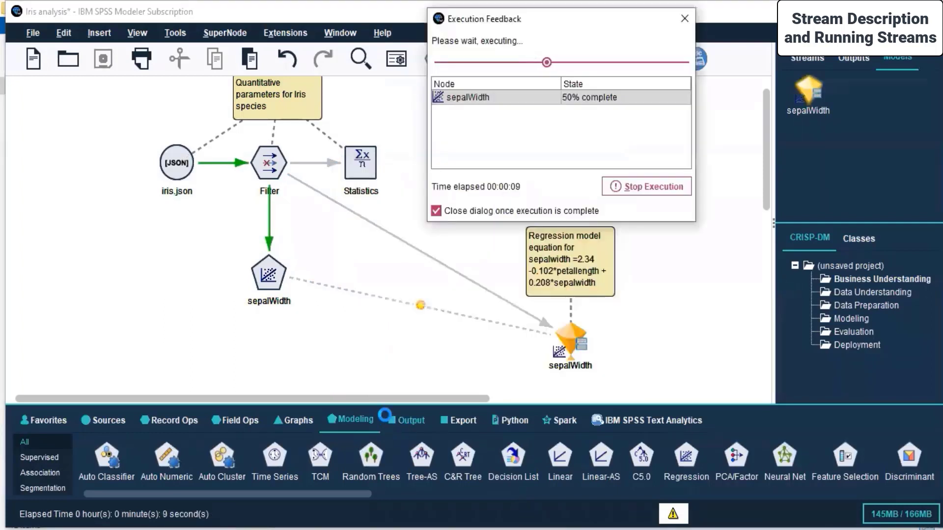
{"action": "left_click", "coordinate": [800, 55]}
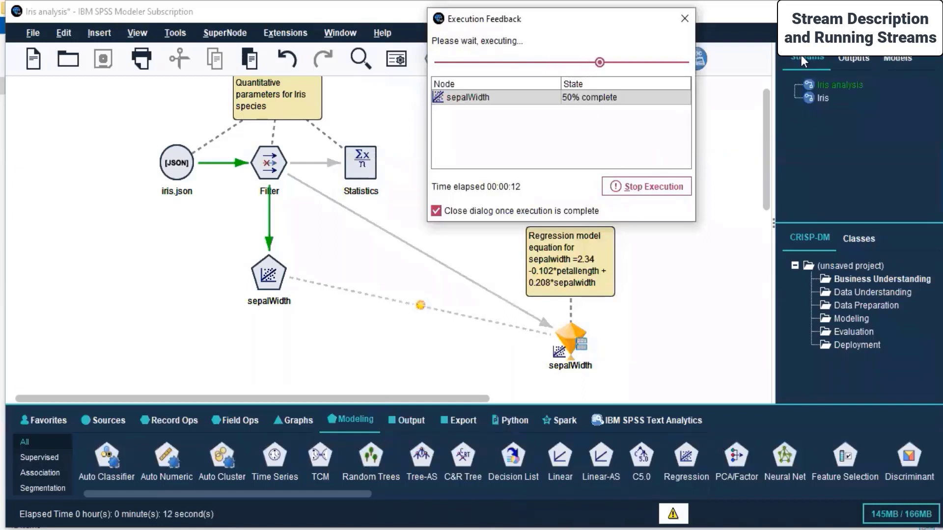
- Switch to the empty Iris stream and close it, keeping the Iris analysis stream open
{"action": "left_click", "coordinate": [823, 99]}
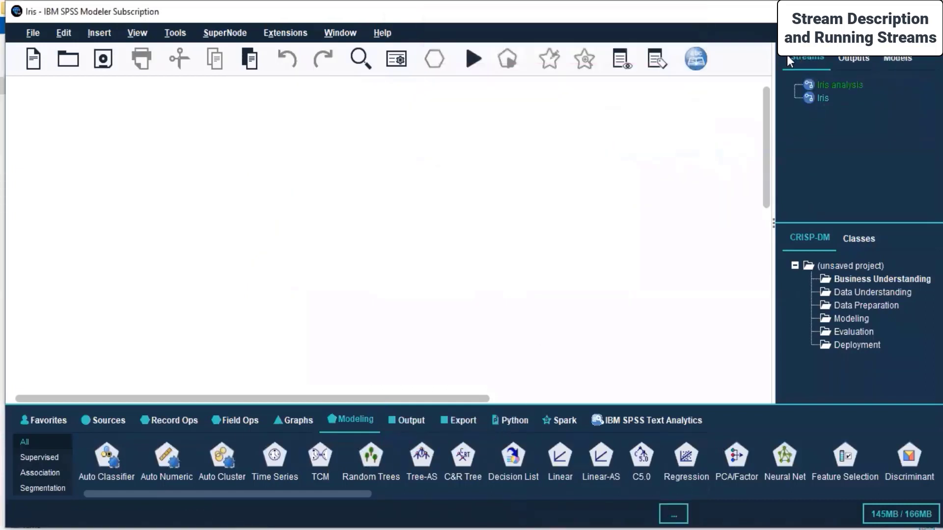
{"action": "left_click", "coordinate": [832, 86]}
{"action": "left_click", "coordinate": [818, 100]}
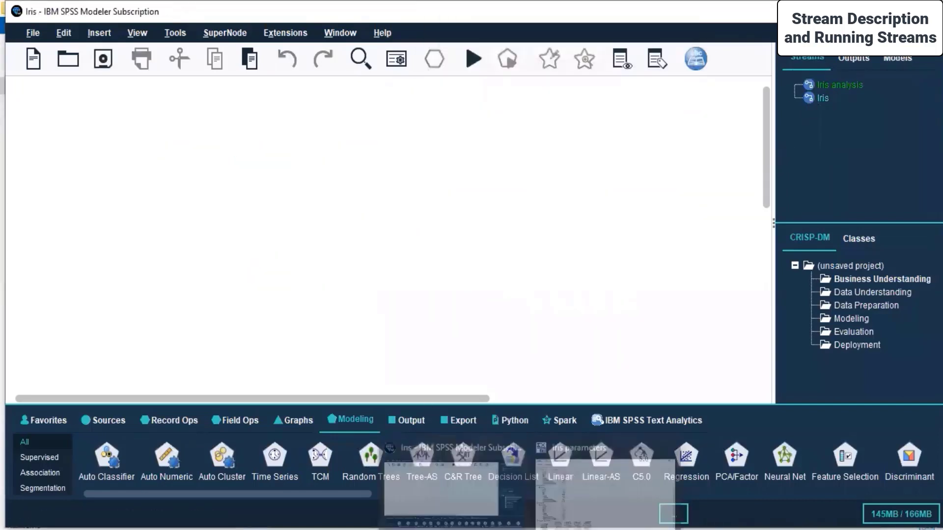
{"action": "left_click", "coordinate": [579, 464]}
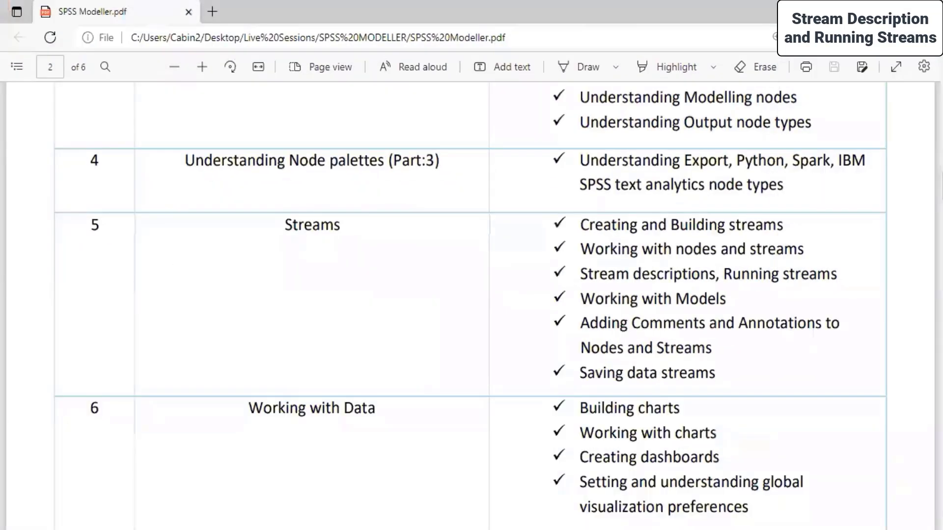
{"action": "key", "text": "alt+Tab"}
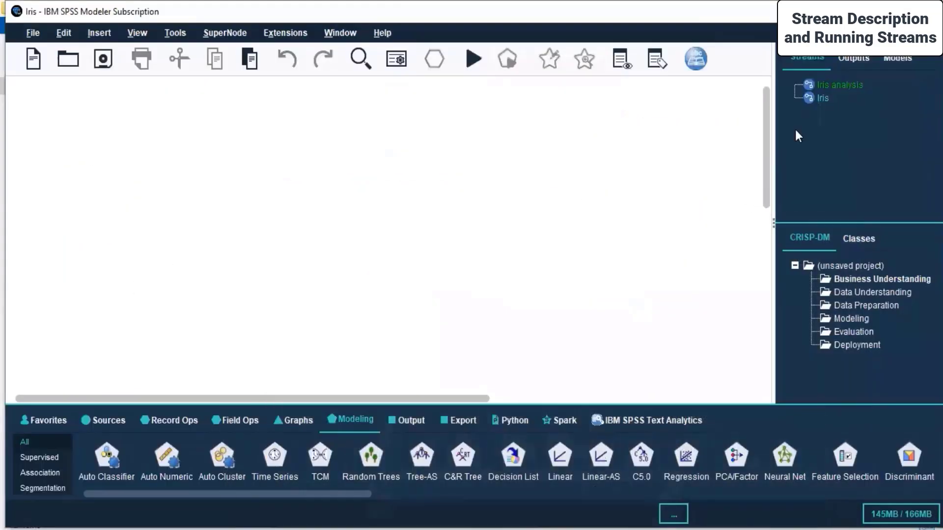
{"action": "right_click", "coordinate": [812, 97]}
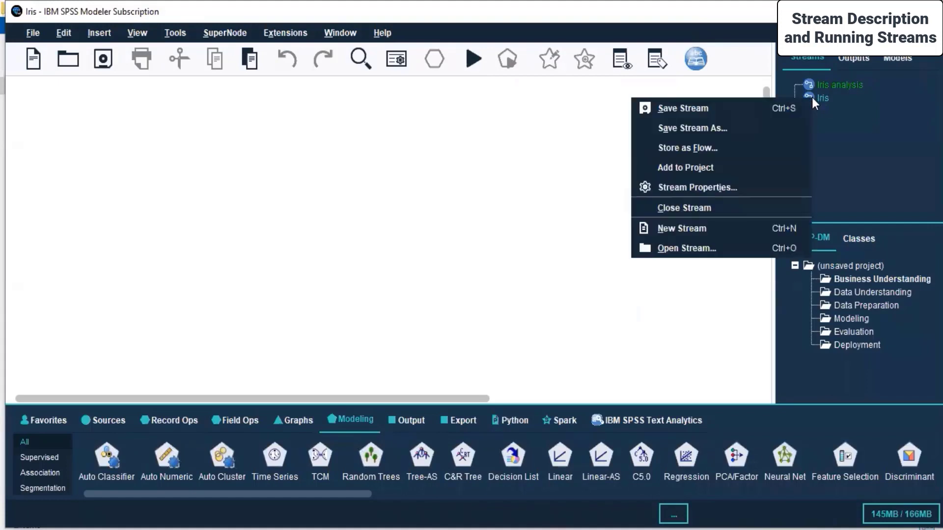
{"action": "left_click", "coordinate": [694, 205]}
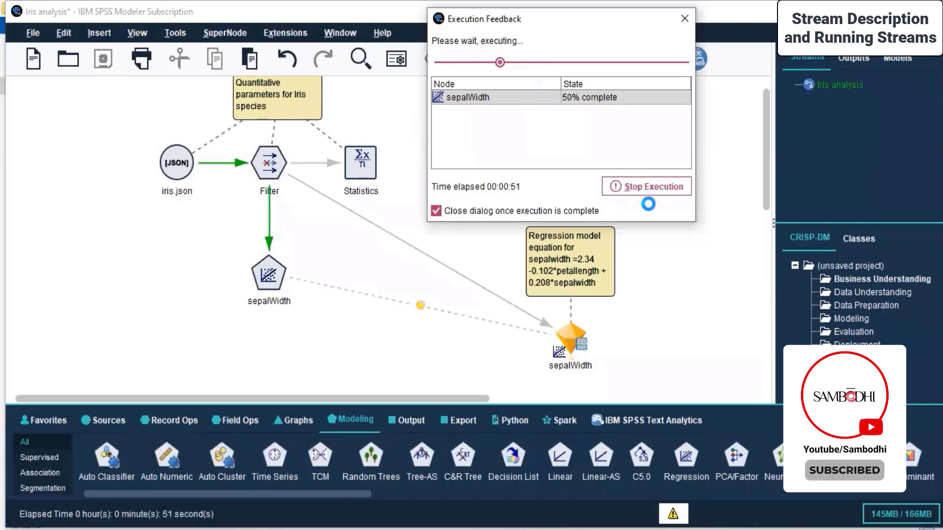
- Move the Execution Feedback dialog off the canvas so that the running stream's nodes and comments are uncovered
{"action": "left_click", "coordinate": [567, 261]}
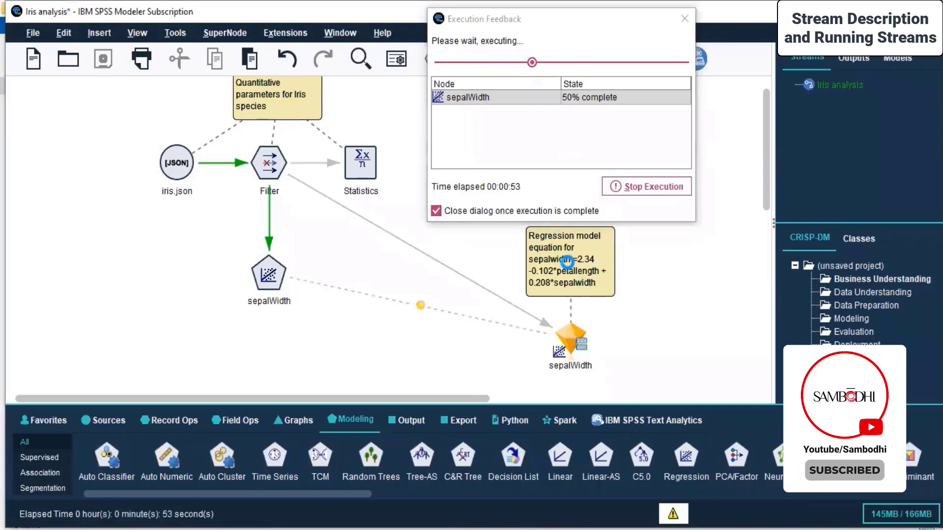
{"action": "left_click_drag", "start_coordinate": [670, 21], "coordinate": [869, 81]}
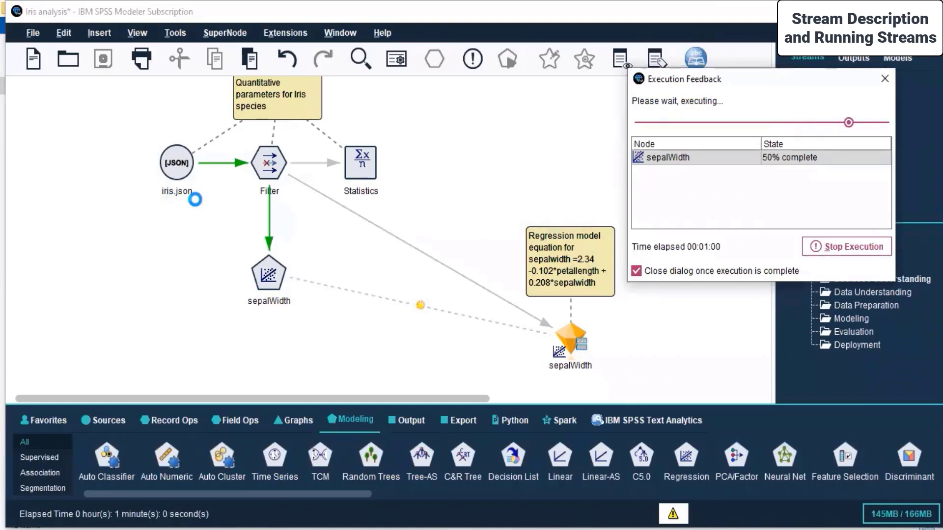
{"action": "left_click", "coordinate": [170, 170]}
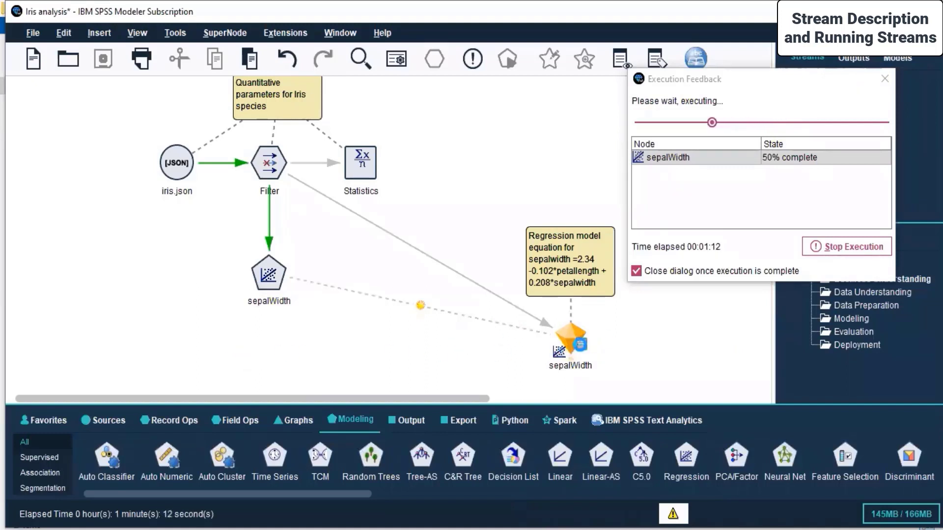
{"action": "left_click", "coordinate": [704, 85]}
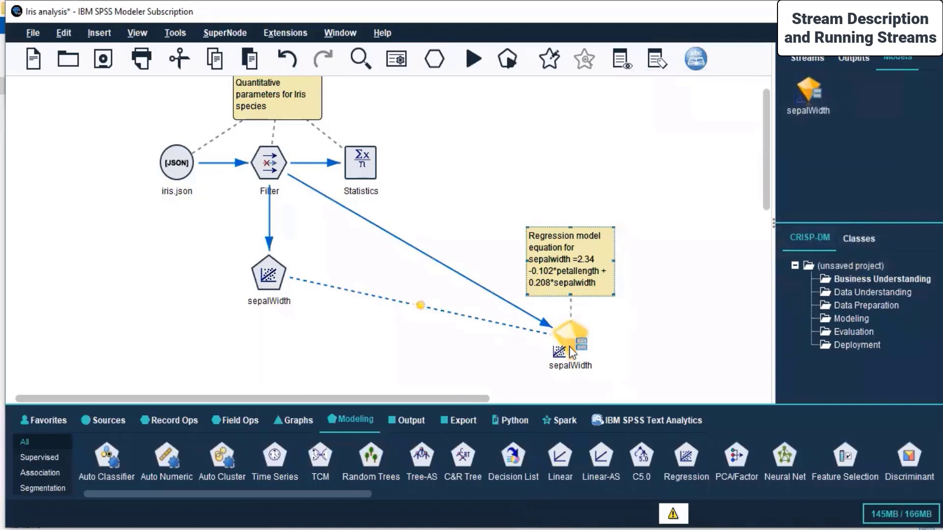
- View the sepalWidth nugget's data as a spreadsheet, return to the chart view, and close the data viewer
{"action": "right_click", "coordinate": [577, 331]}
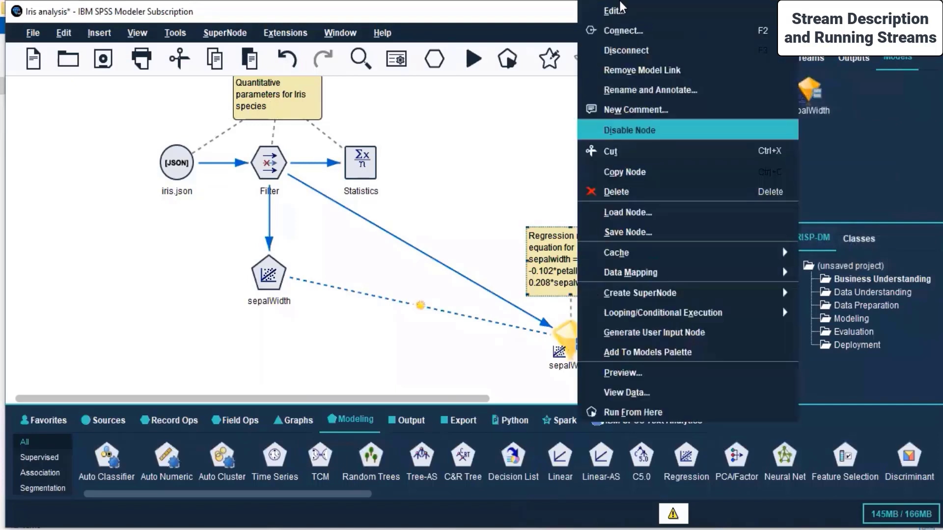
{"action": "left_click", "coordinate": [633, 390]}
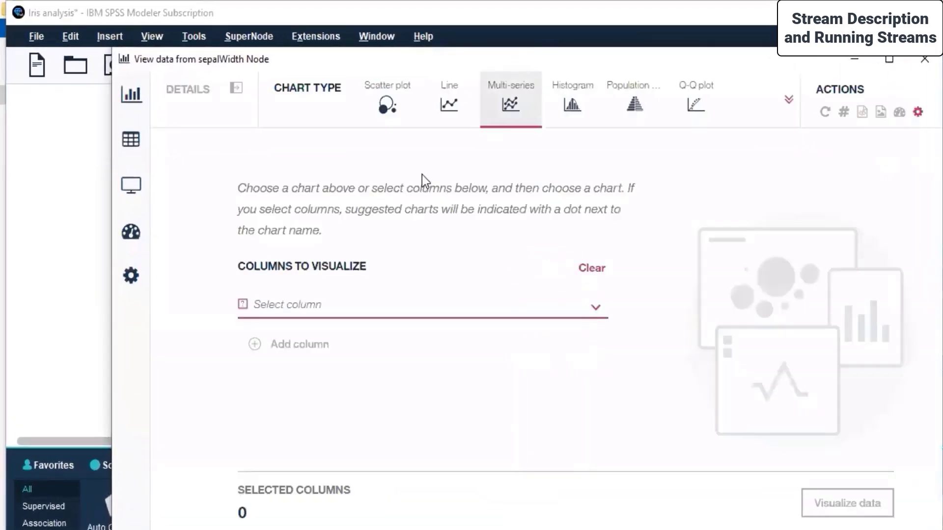
{"action": "left_click", "coordinate": [135, 140]}
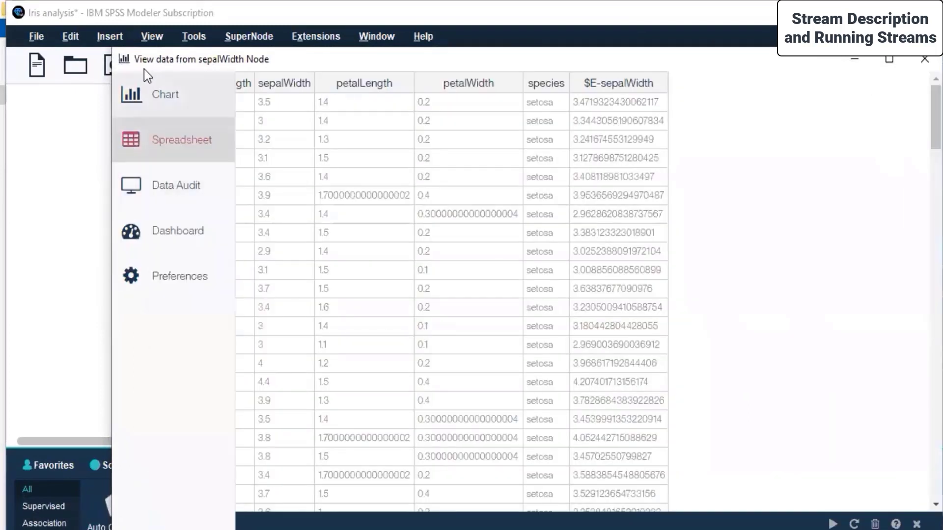
{"action": "left_click", "coordinate": [134, 93]}
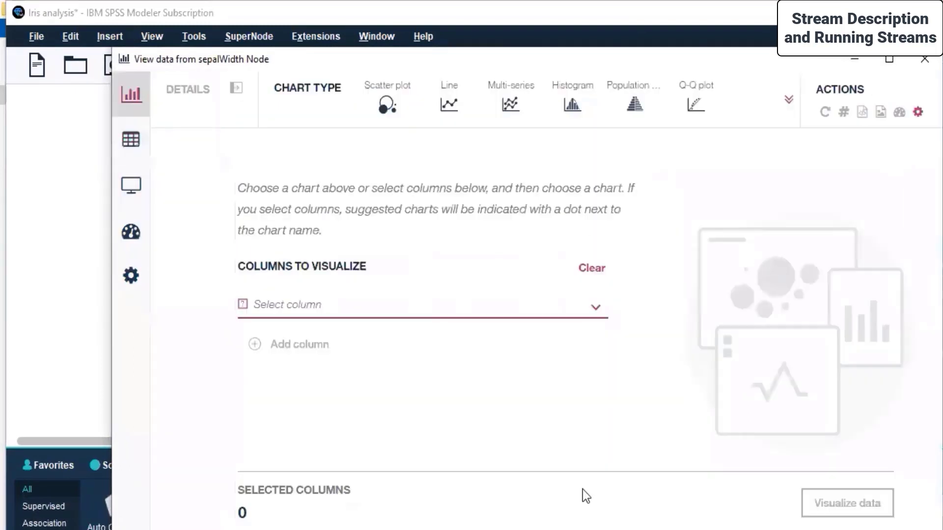
{"action": "left_click", "coordinate": [925, 64]}
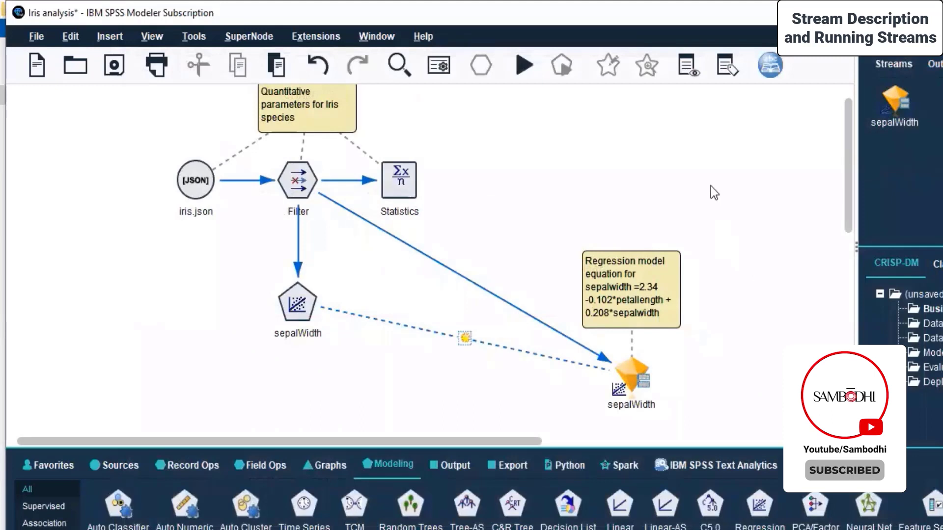
- Open the Iris parameters and sepalWidth node preview from the stream outputs, and delete the sepalWidth preview
{"action": "left_click", "coordinate": [937, 63]}
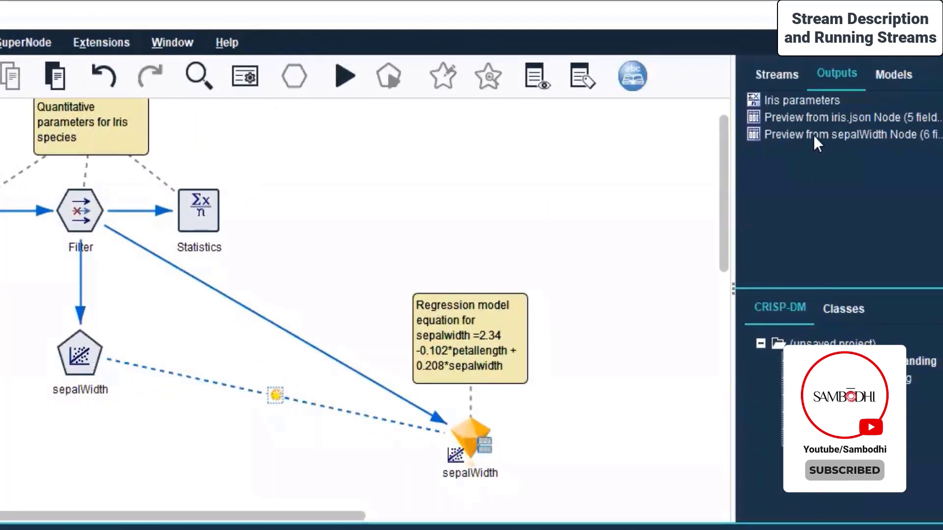
{"action": "double_click", "coordinate": [779, 100]}
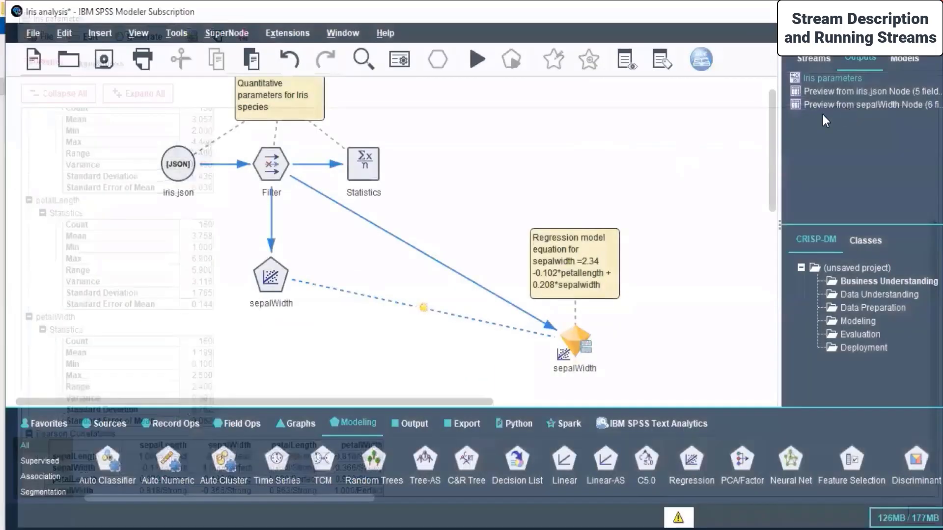
{"action": "double_click", "coordinate": [823, 105]}
{"action": "left_click", "coordinate": [461, 33]}
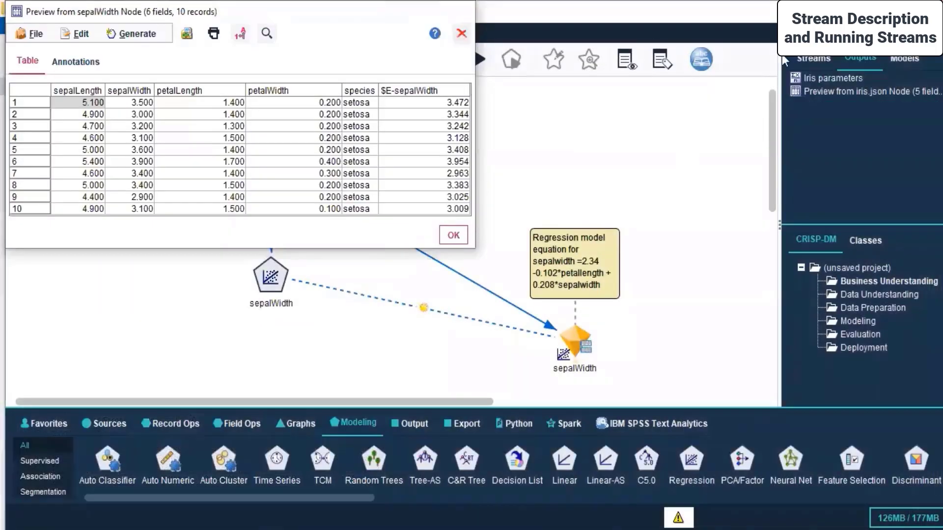
- Check the preview table from the iris.json node, close it, and display the list of open streams
{"action": "double_click", "coordinate": [825, 92]}
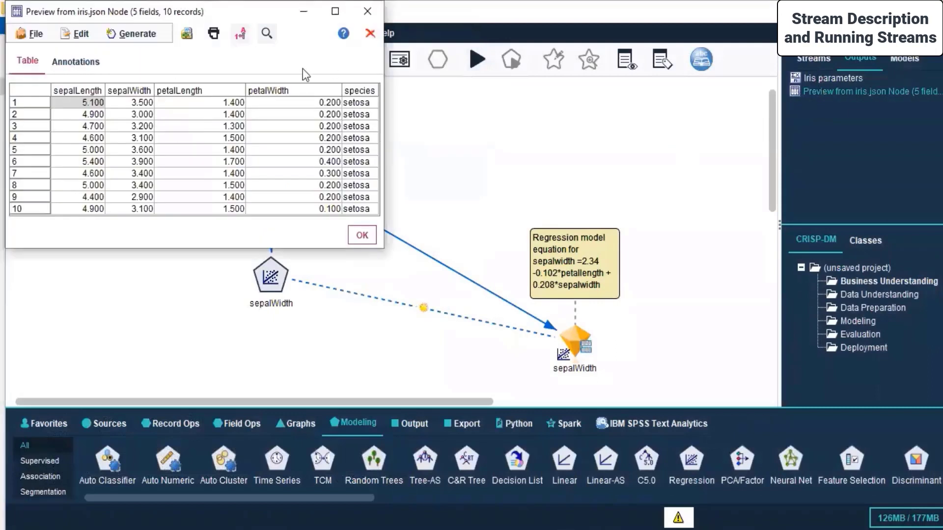
{"action": "left_click", "coordinate": [367, 11]}
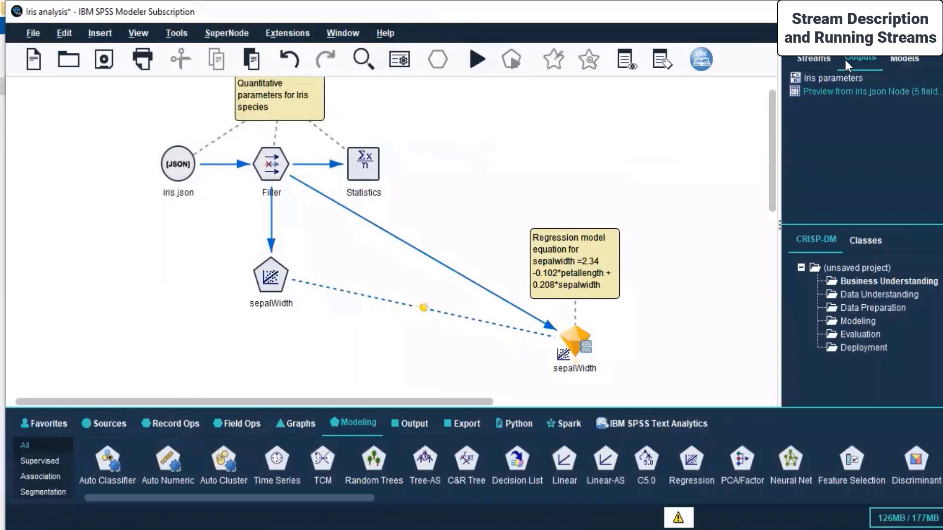
{"action": "left_click", "coordinate": [797, 58]}
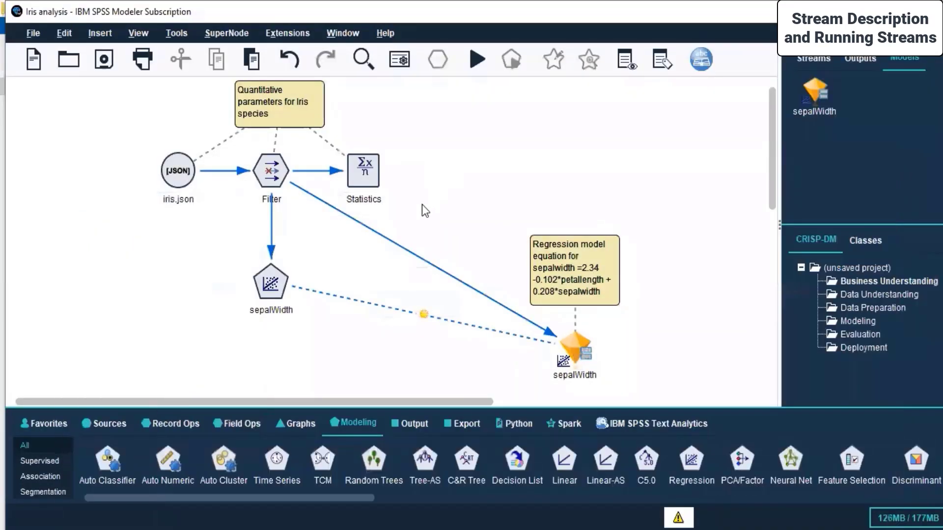
- Give the sepalWidth nugget on the canvas the custom name "sepalWidth - model nugget" and save the Iris analysis stream
{"action": "right_click", "coordinate": [572, 358]}
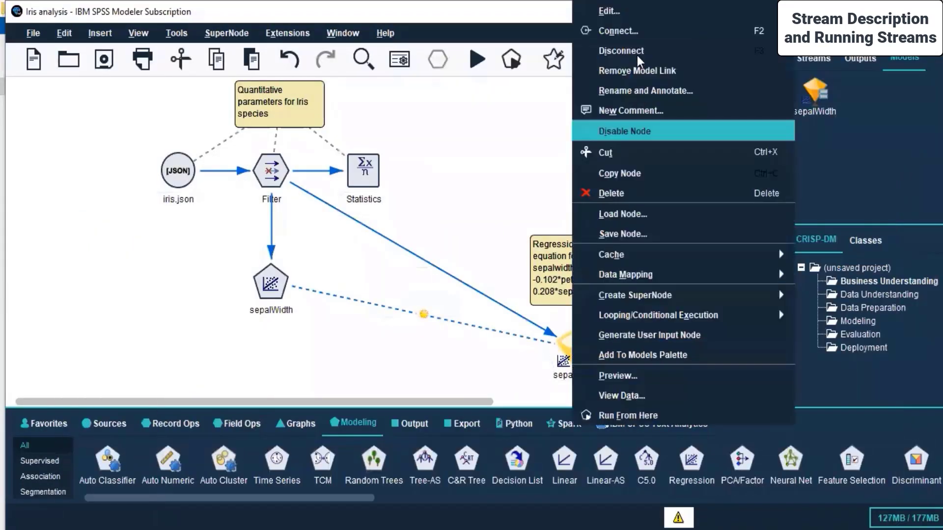
{"action": "left_click", "coordinate": [609, 11]}
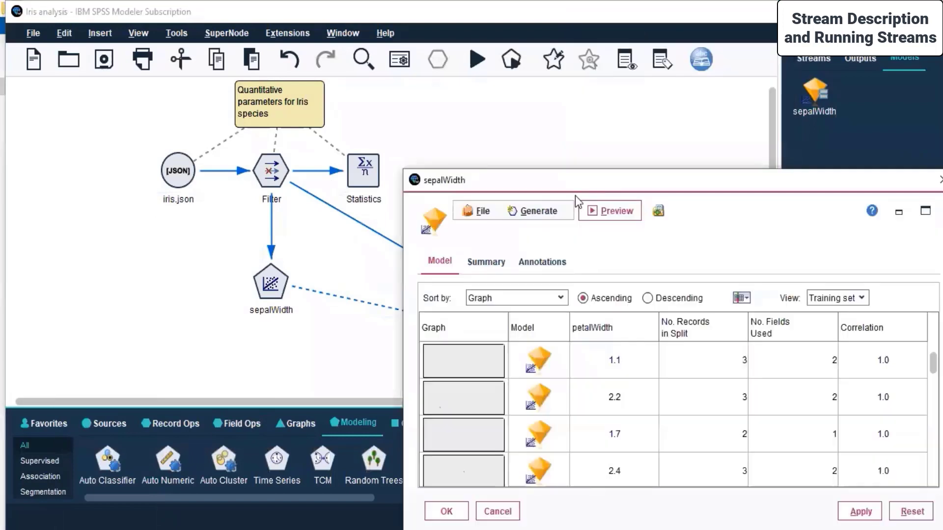
{"action": "left_click", "coordinate": [535, 262]}
{"action": "left_click_drag", "start_coordinate": [491, 179], "coordinate": [296, 85]}
{"action": "left_click", "coordinate": [288, 197]}
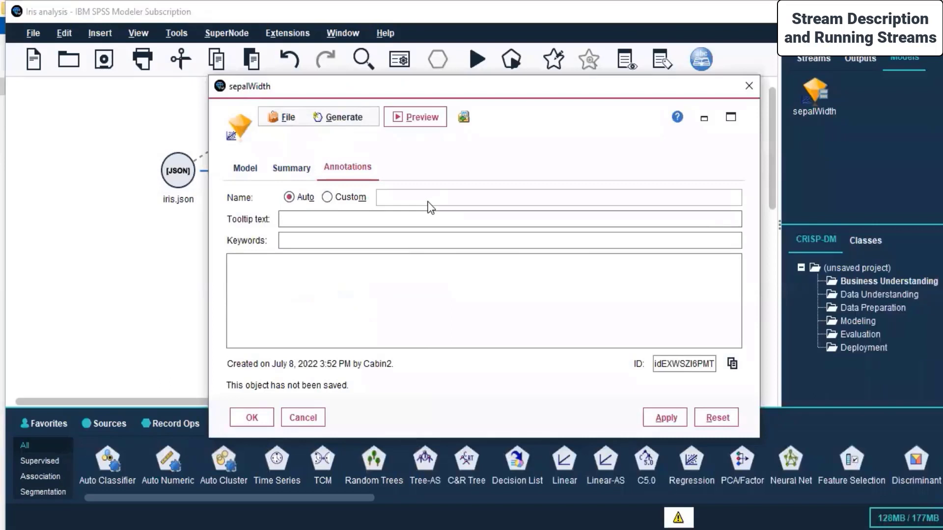
{"action": "left_click", "coordinate": [347, 198]}
{"action": "double_click", "coordinate": [462, 198]}
{"action": "left_click", "coordinate": [460, 199]}
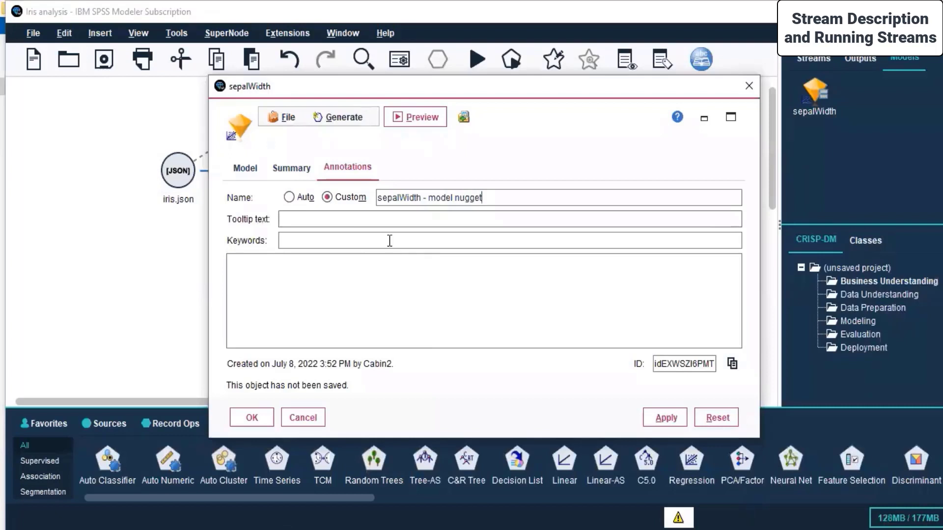
{"action": "left_click", "coordinate": [665, 418]}
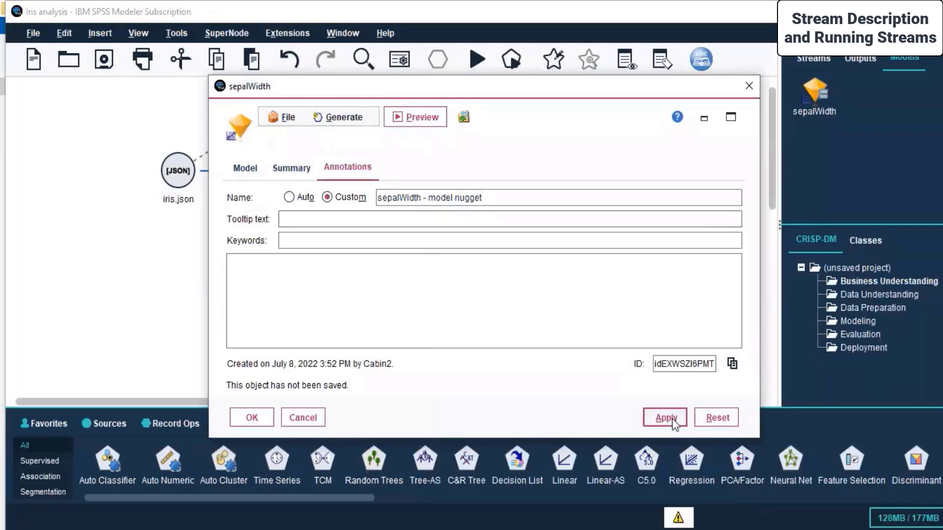
{"action": "left_click", "coordinate": [252, 417]}
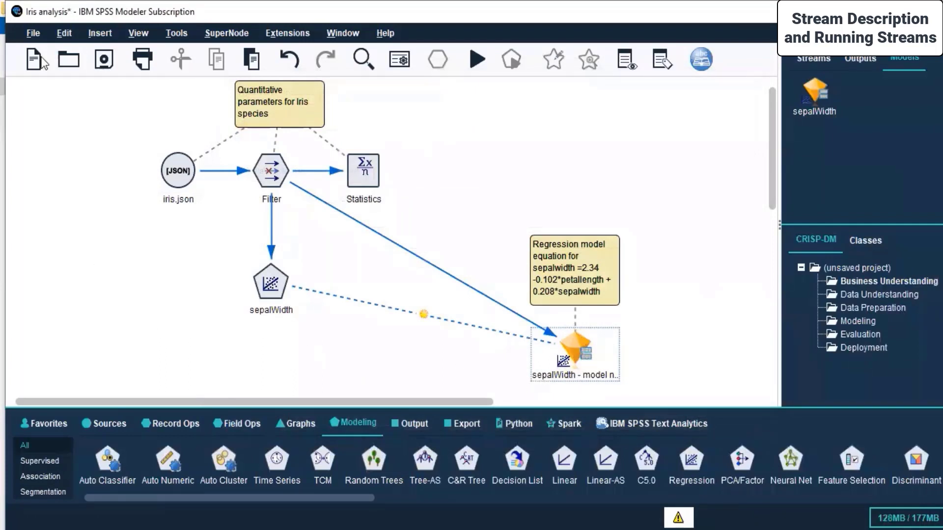
{"action": "left_click", "coordinate": [103, 60]}
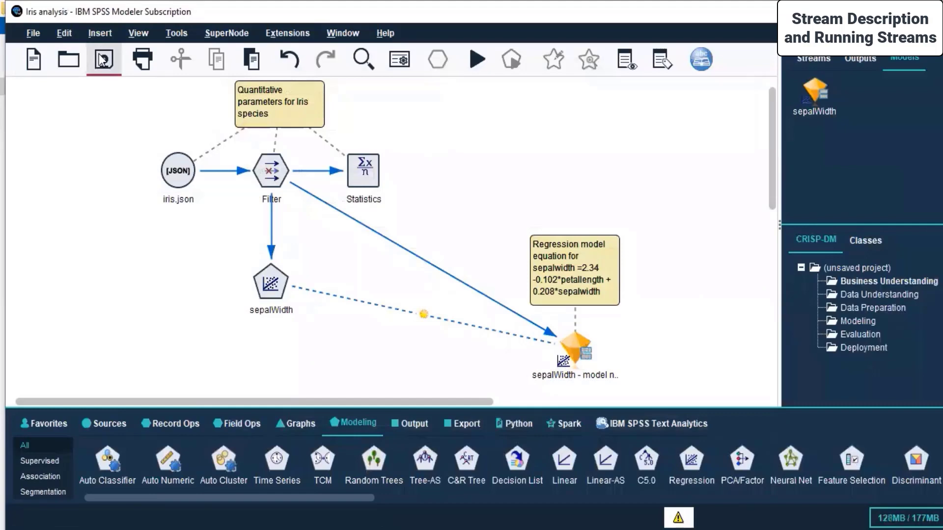